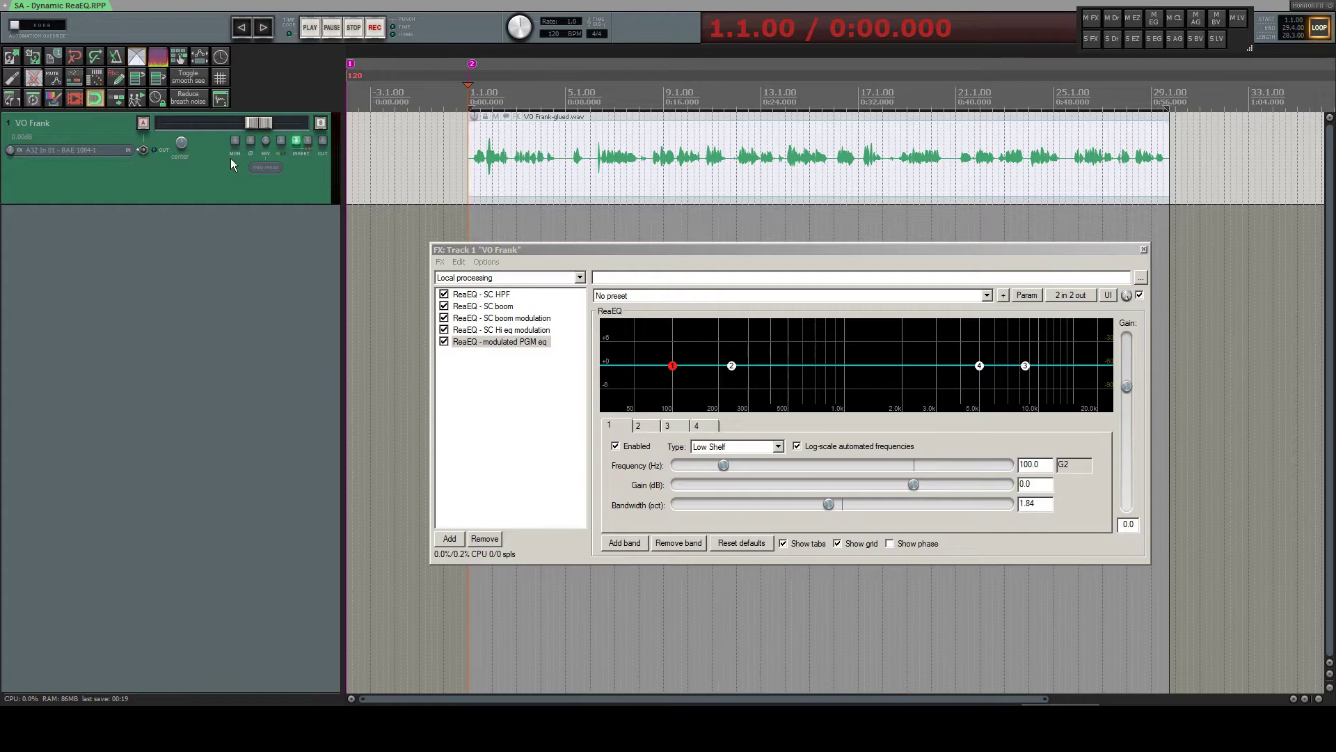
Select the VO Frank track and browse the PGM eq's parameter menu without choosing anything.
click(224, 185)
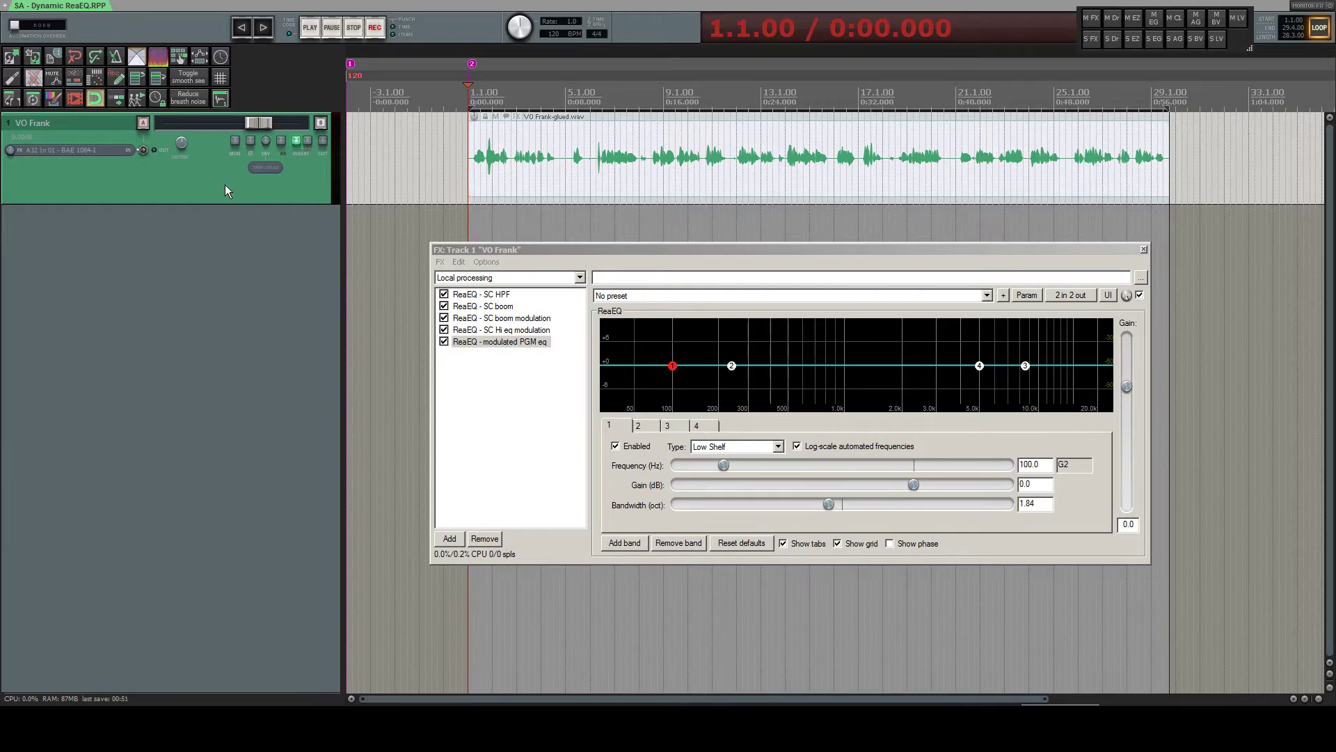
click(1030, 294)
mouse_move(1051, 331)
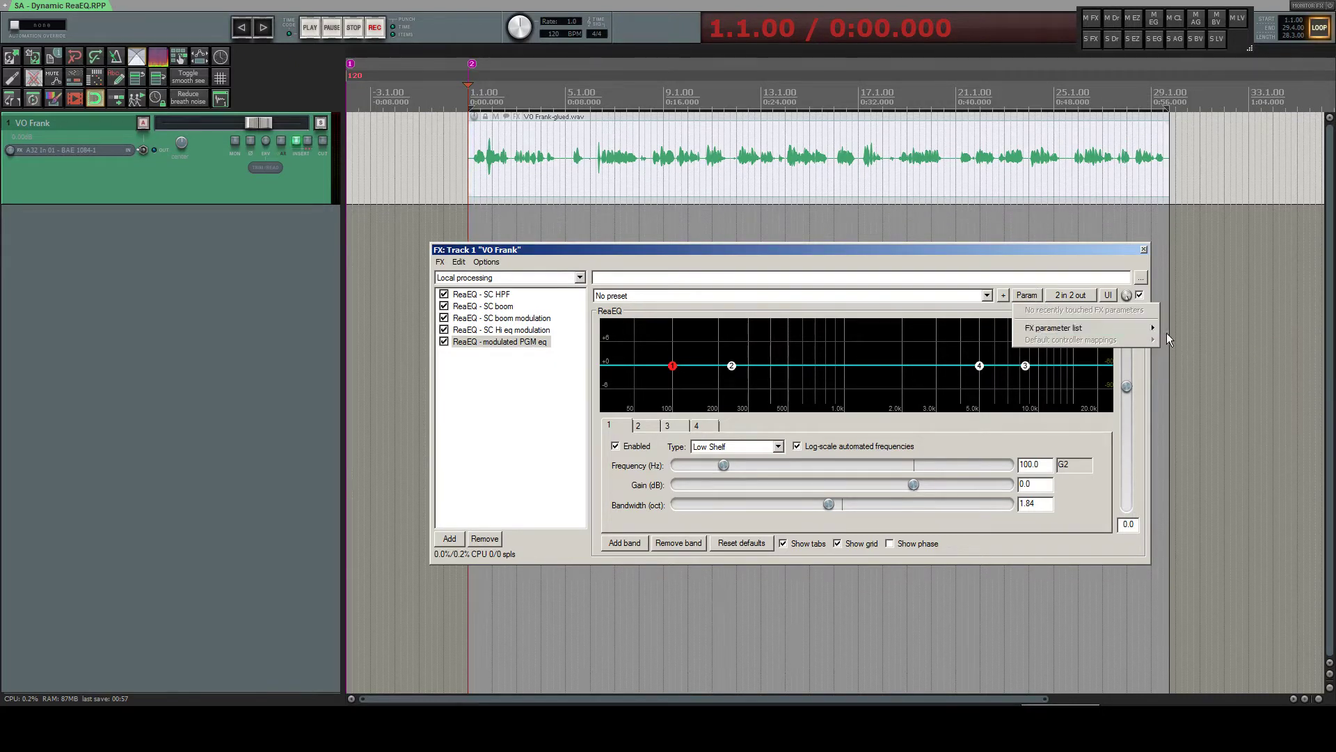
click(687, 249)
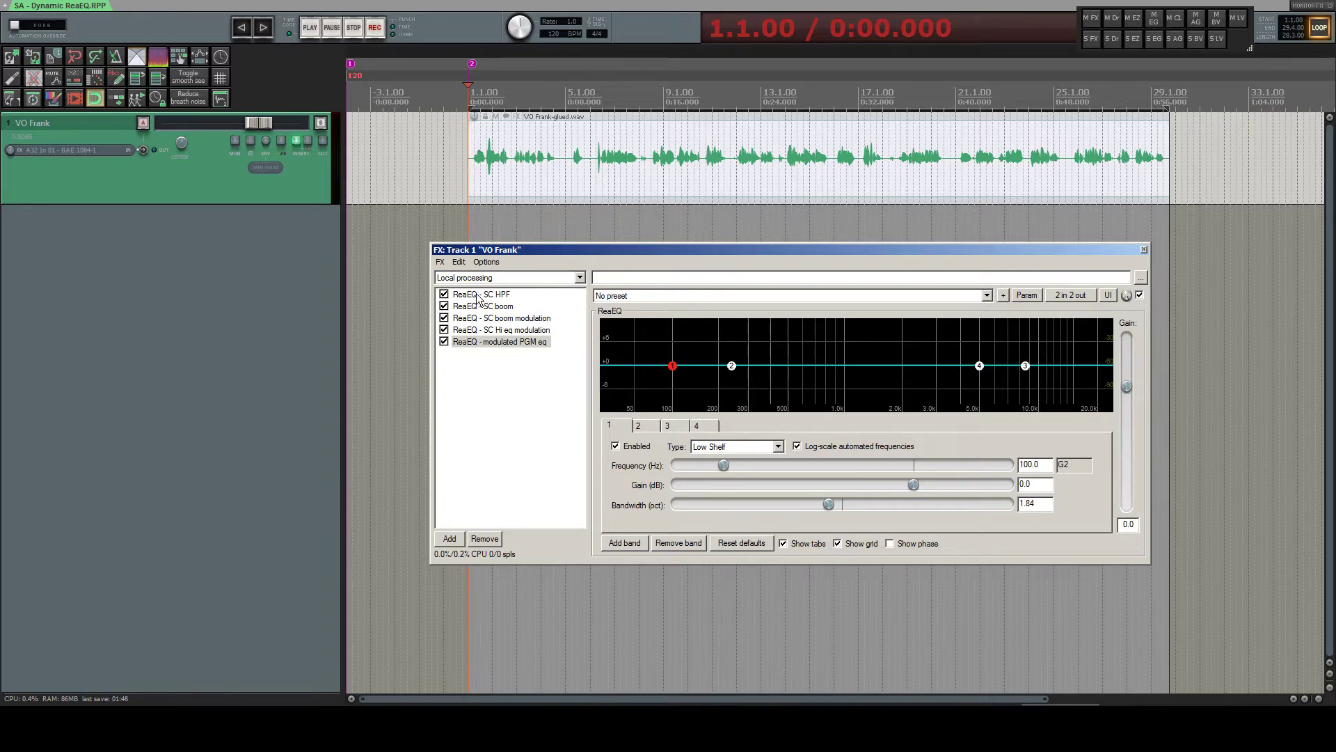
Route the SC HPF EQ's second output to track channel 3 in its pin connector.
click(486, 295)
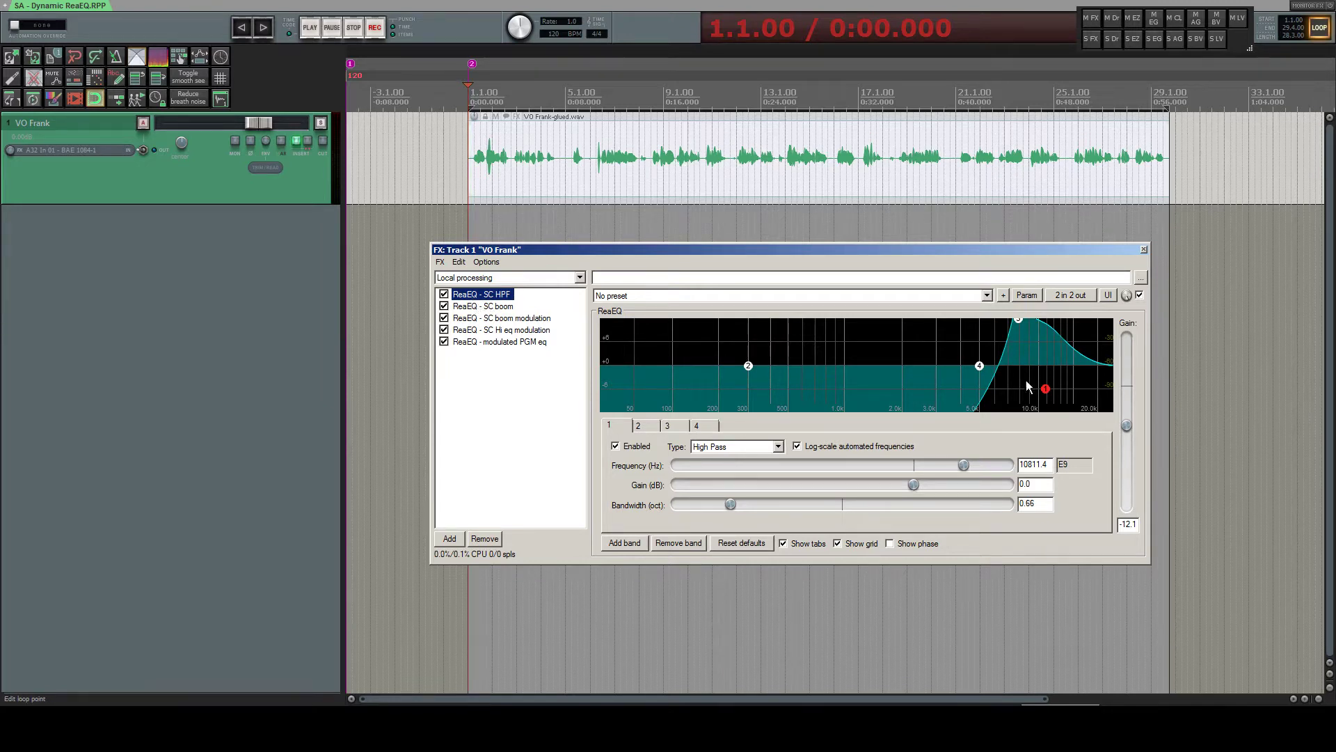
click(1069, 295)
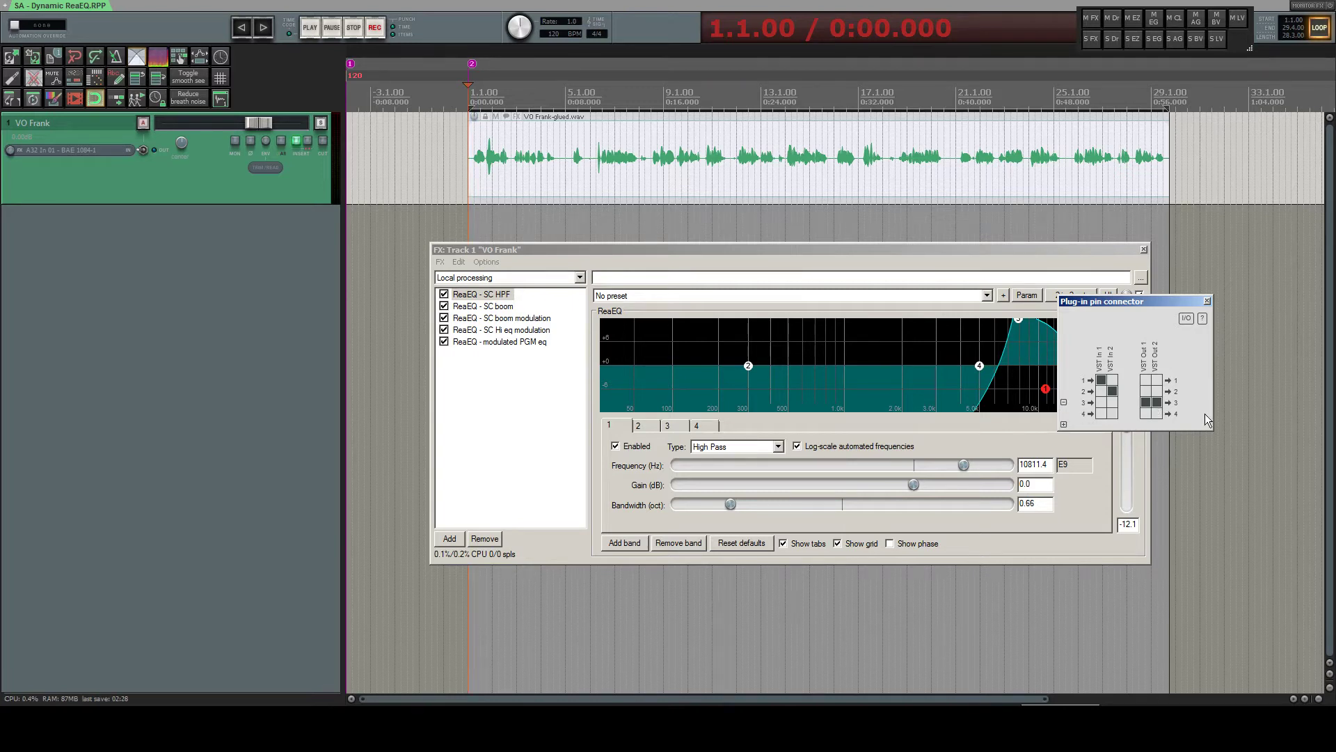
click(1157, 402)
Check the track's channel routing, then display the SC boom EQ's band-pass curve.
click(281, 142)
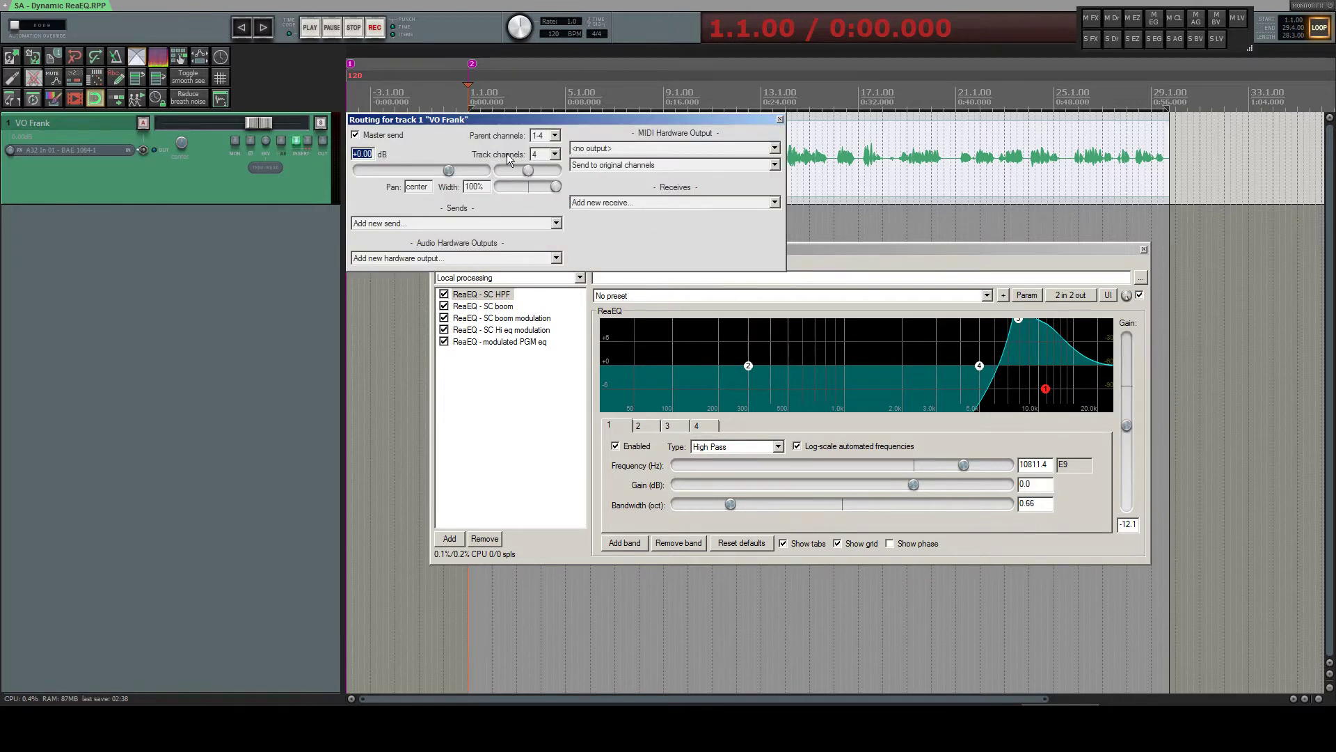
click(780, 119)
click(489, 307)
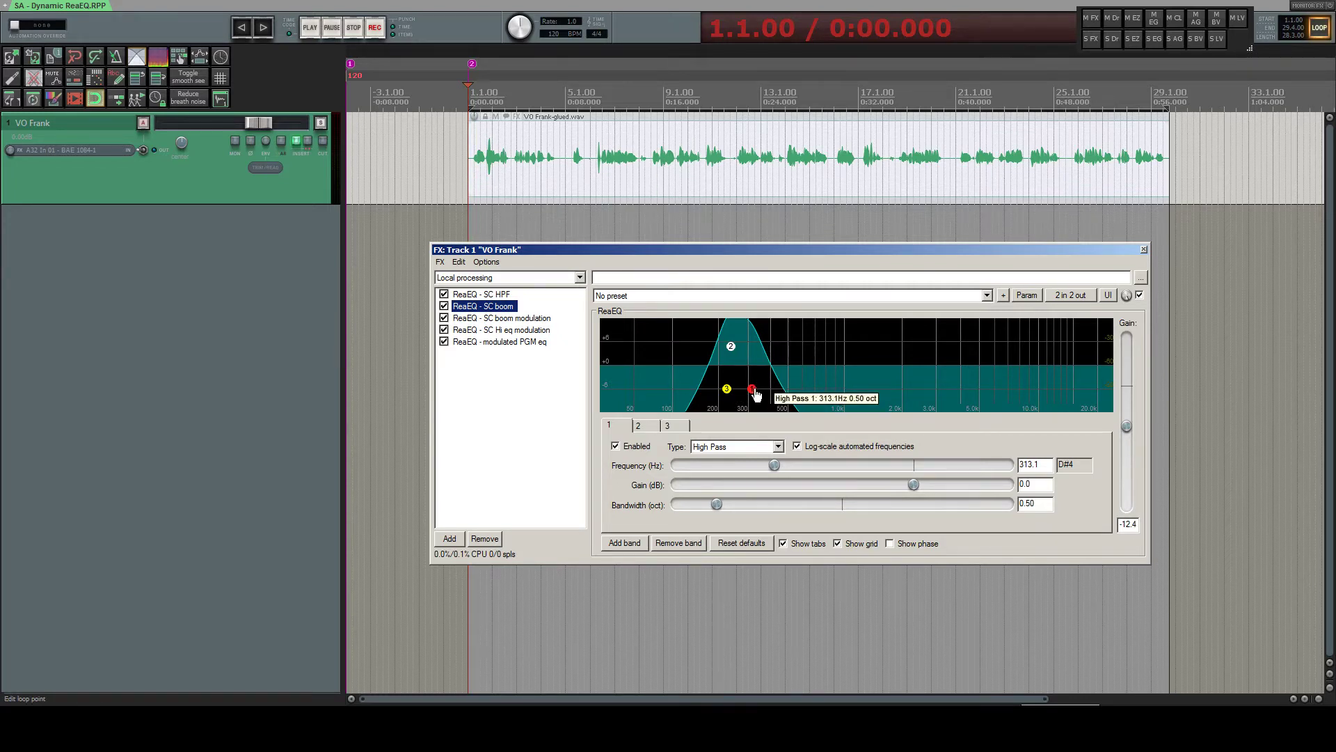
Inspect the SC boom EQ's pin routing, then show the flat four-band SC boom modulation EQ.
click(1062, 296)
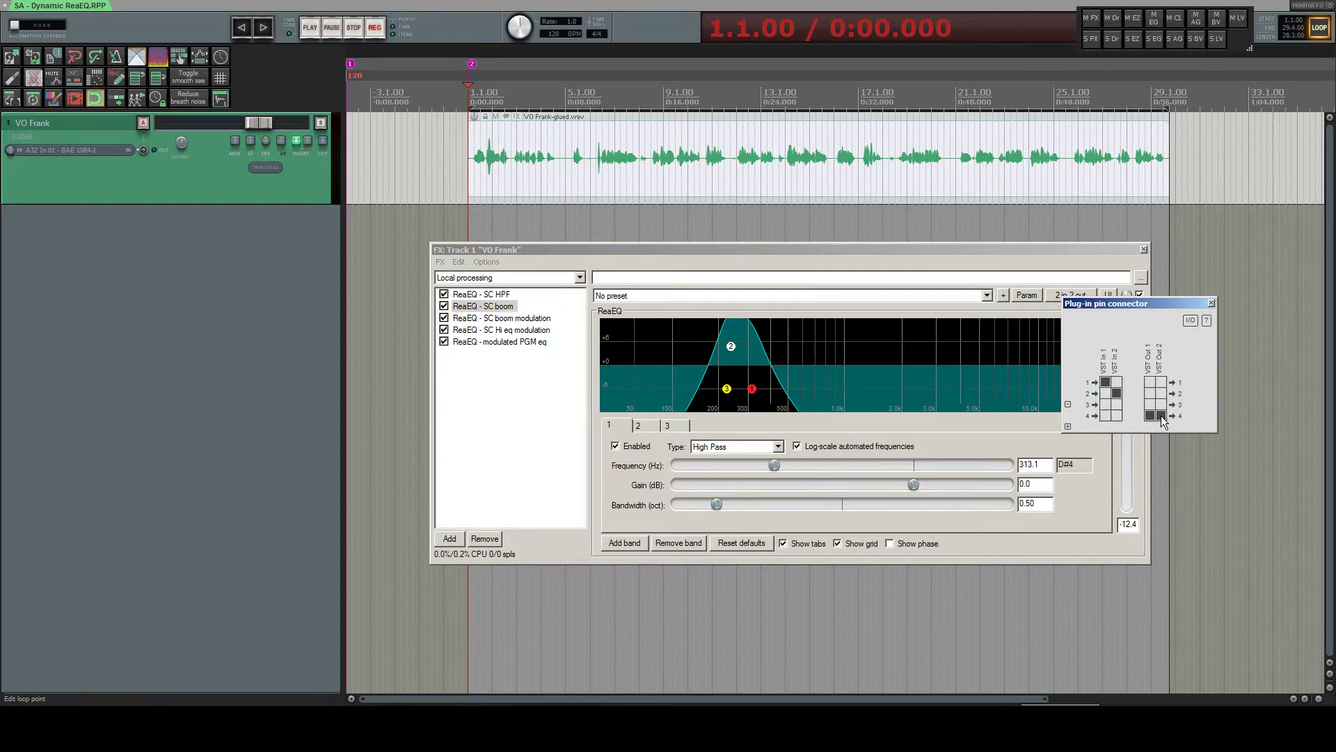
click(1212, 303)
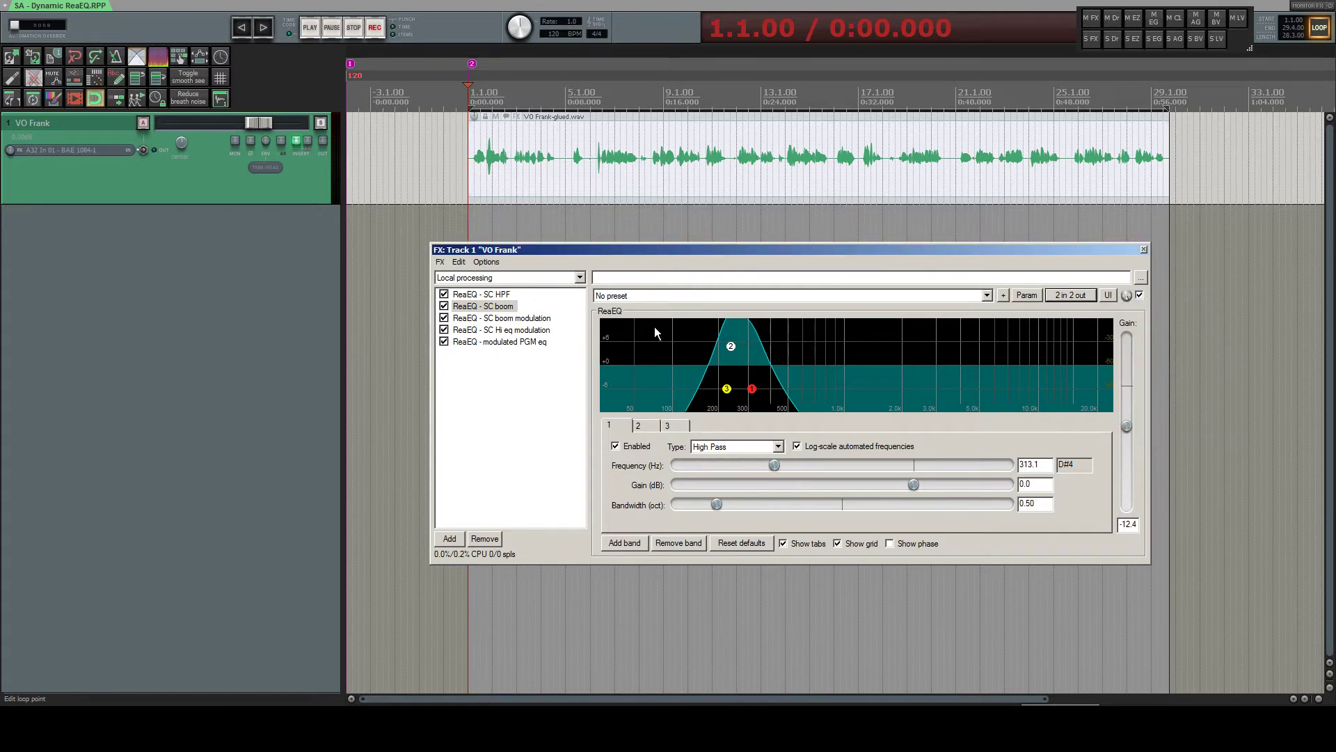
click(480, 320)
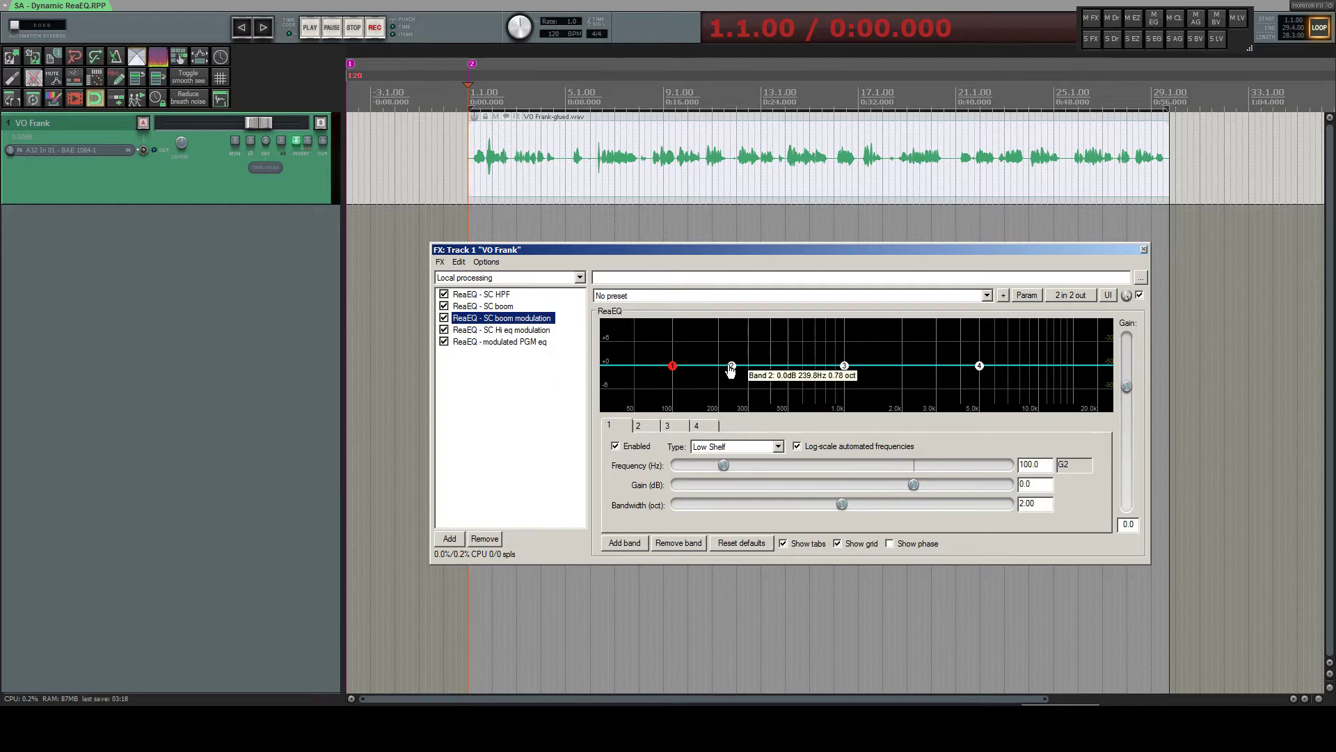
Select band 2 (Band, 239.8 Hz, 0.78 oct) and find Gain-Band 2 under parameter modulation.
mouse_move(733, 371)
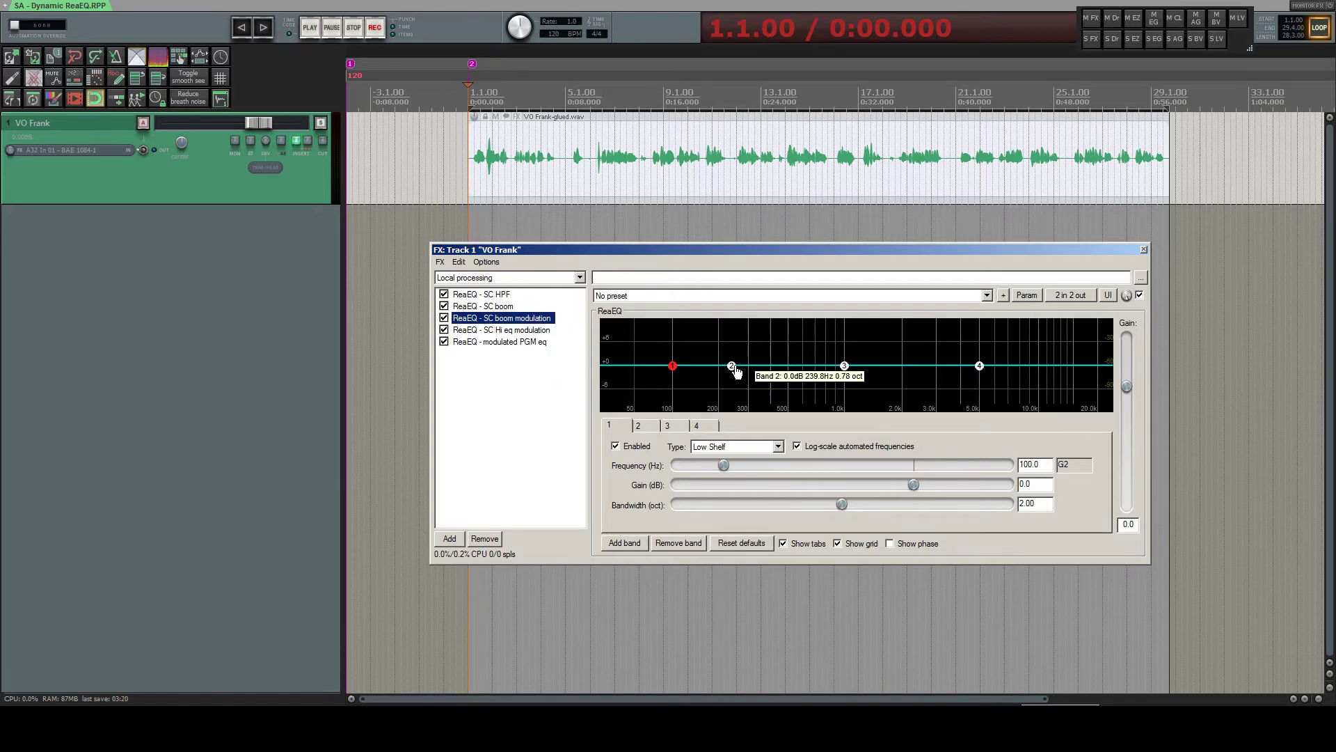
click(732, 367)
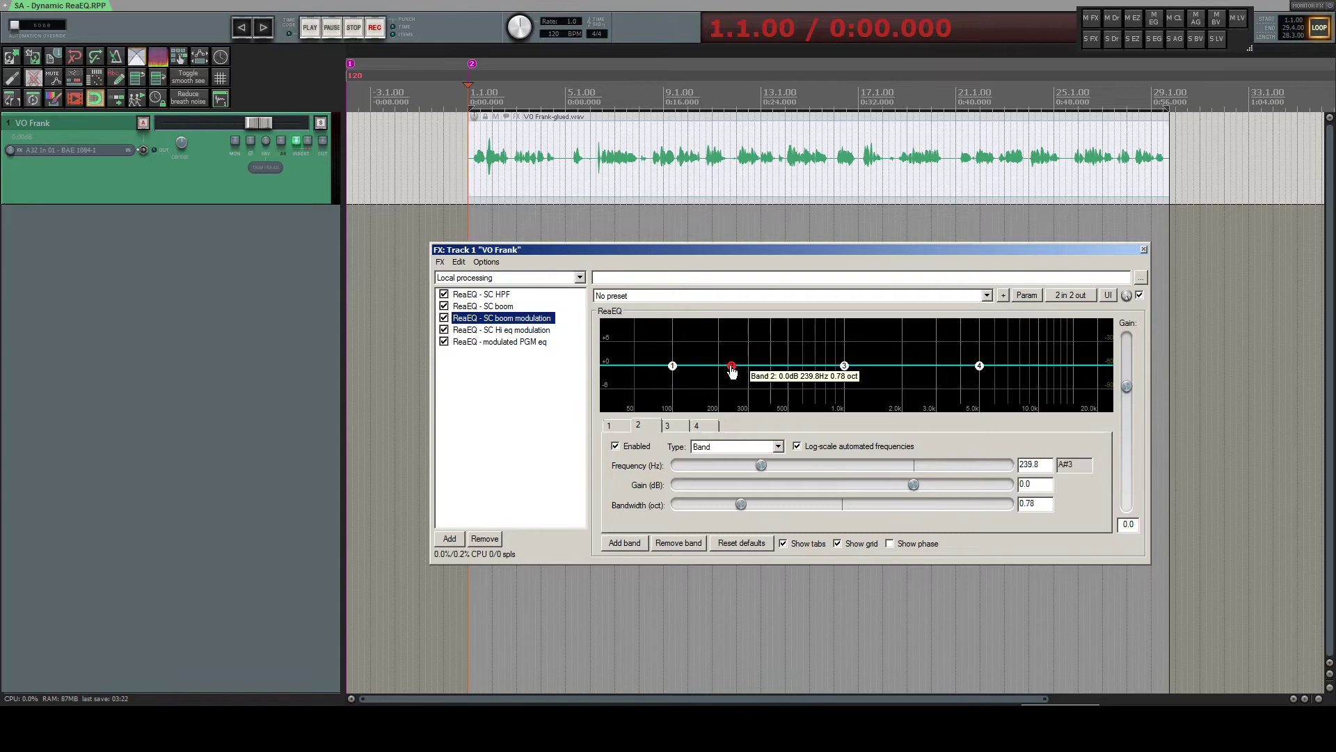
mouse_move(734, 367)
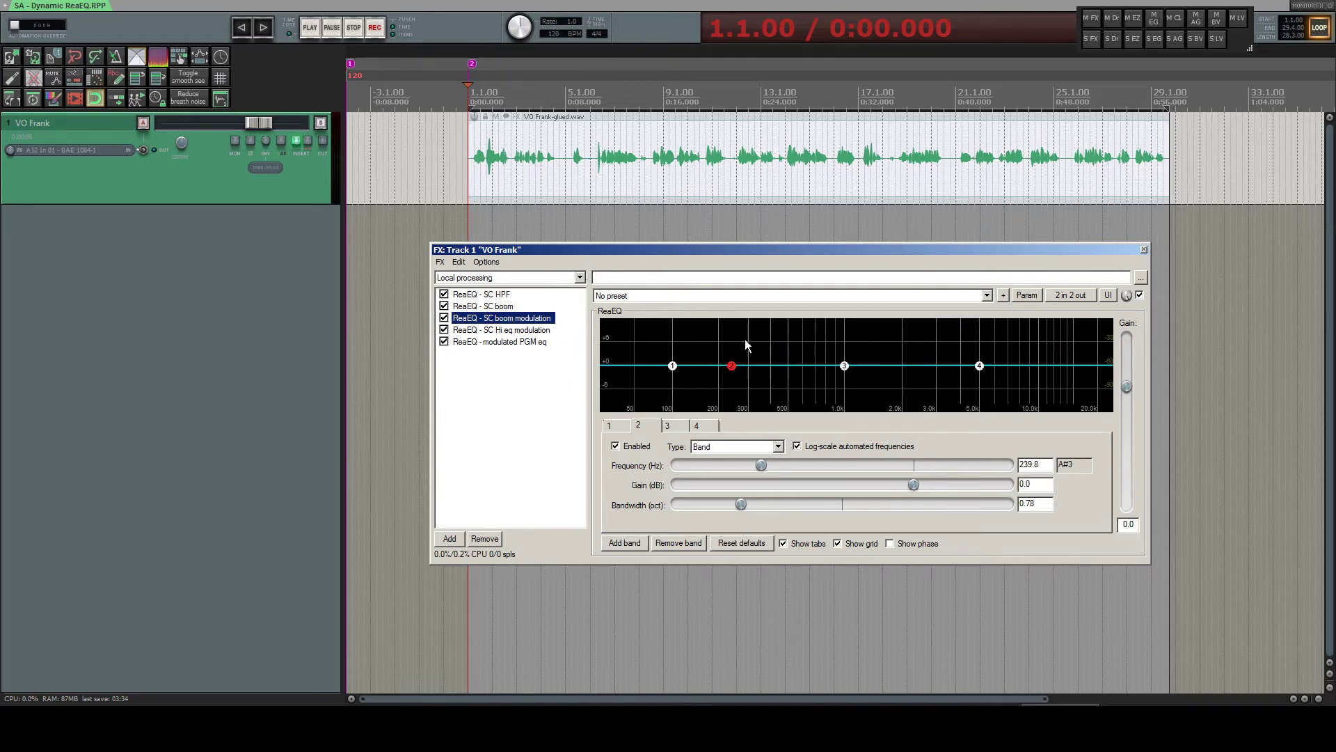
click(1027, 296)
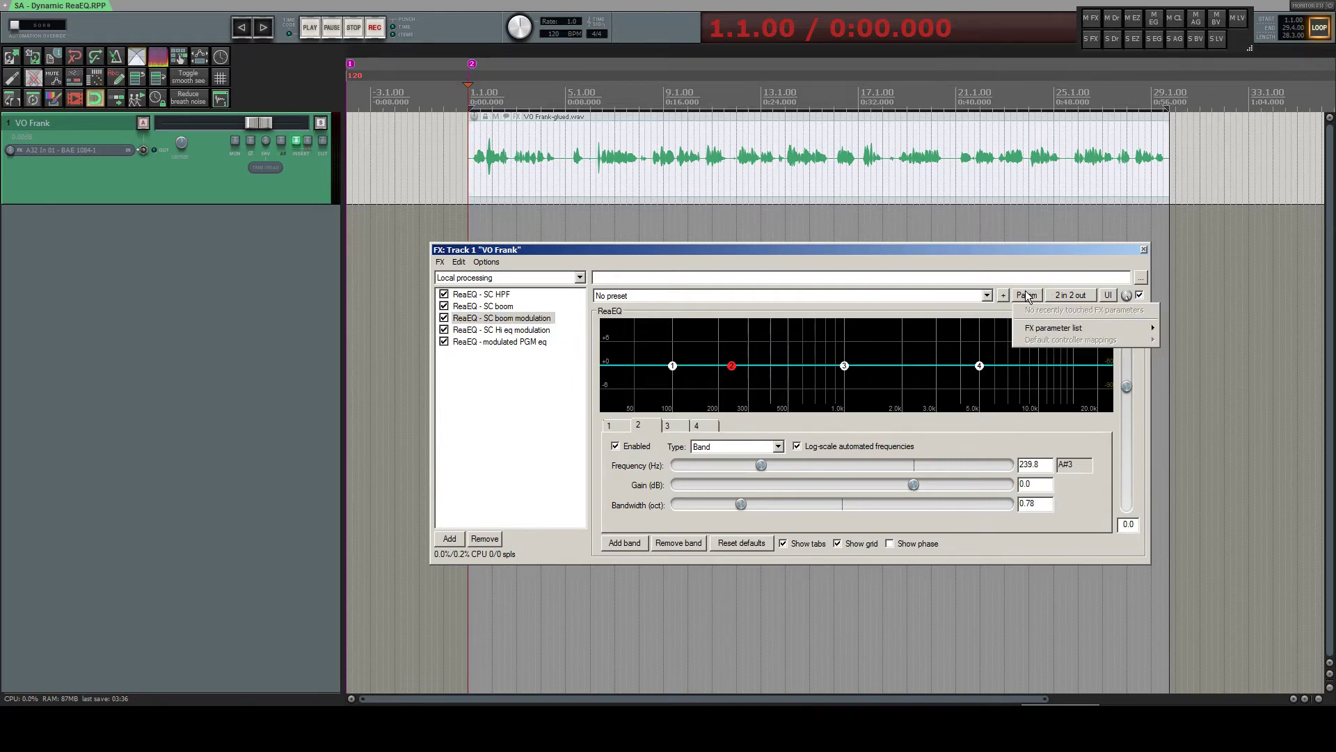
mouse_move(1044, 327)
mouse_move(1211, 352)
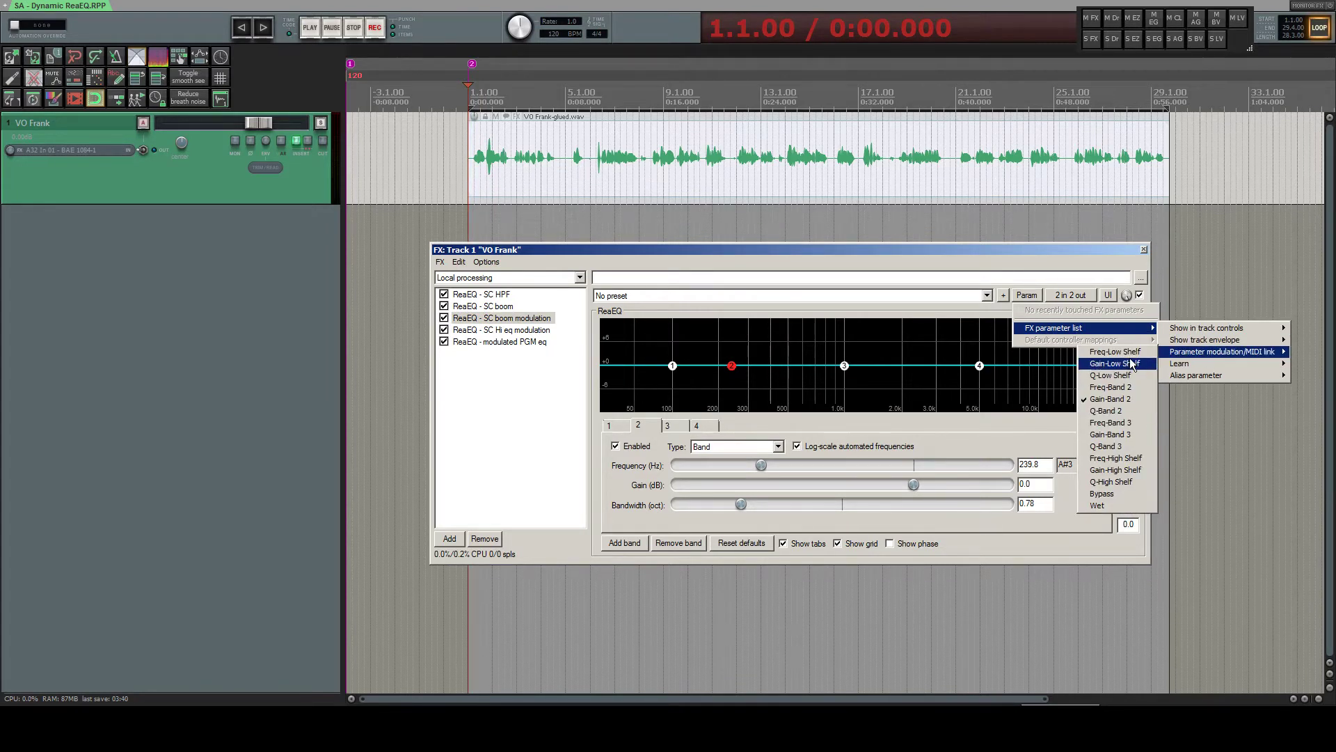
Modulate Gain-Band 2 from sidechain channel 4 and set the edit cursor to 0:04.000.
click(1114, 400)
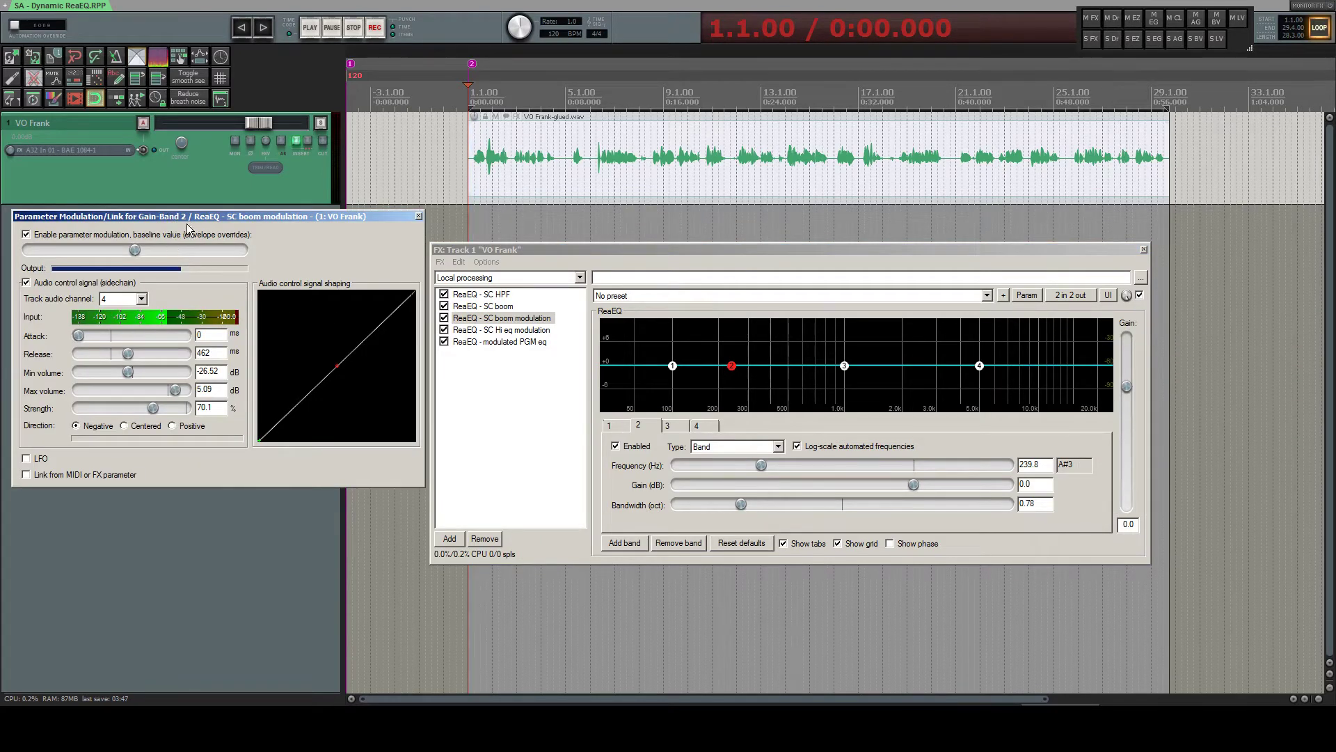
drag(187, 221, 205, 230)
drag(487, 249, 509, 249)
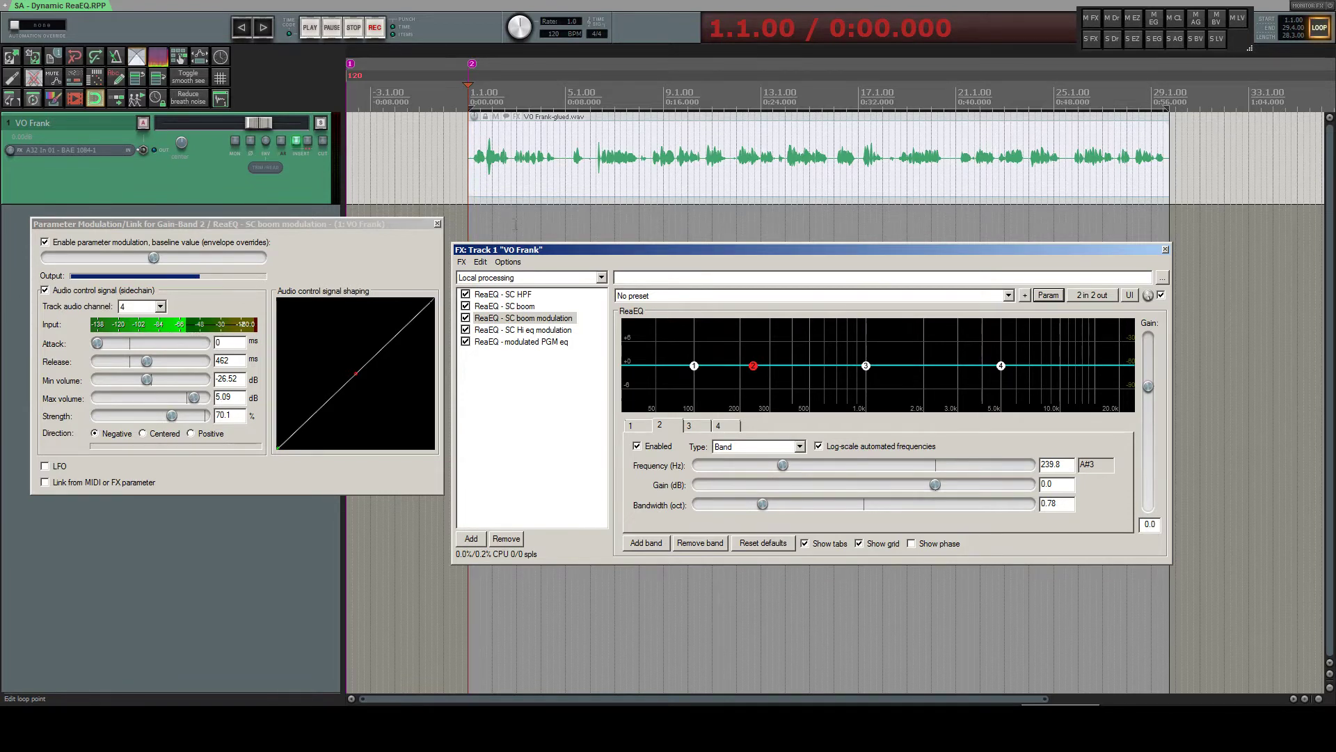
click(516, 227)
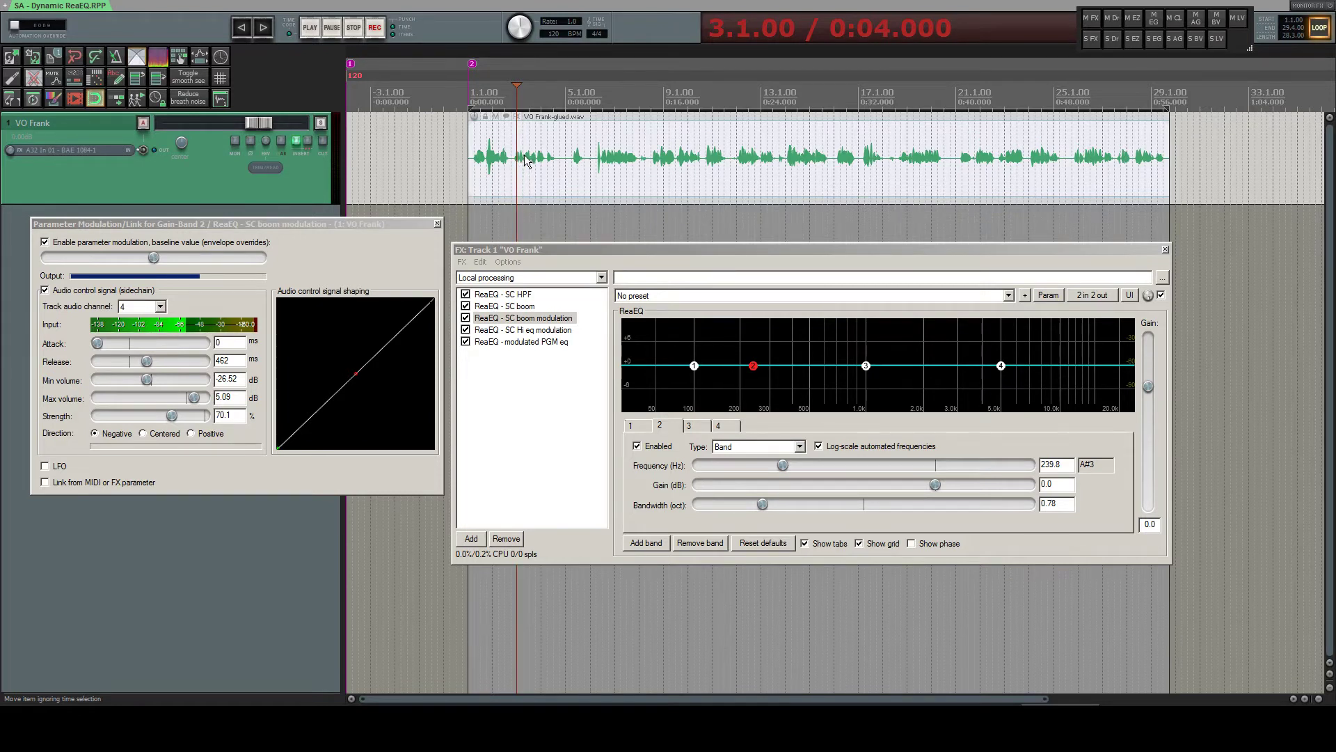
Play the voiceover while watching SC boom and SC boom modulation, stopping at 0:04.500.
key(space)
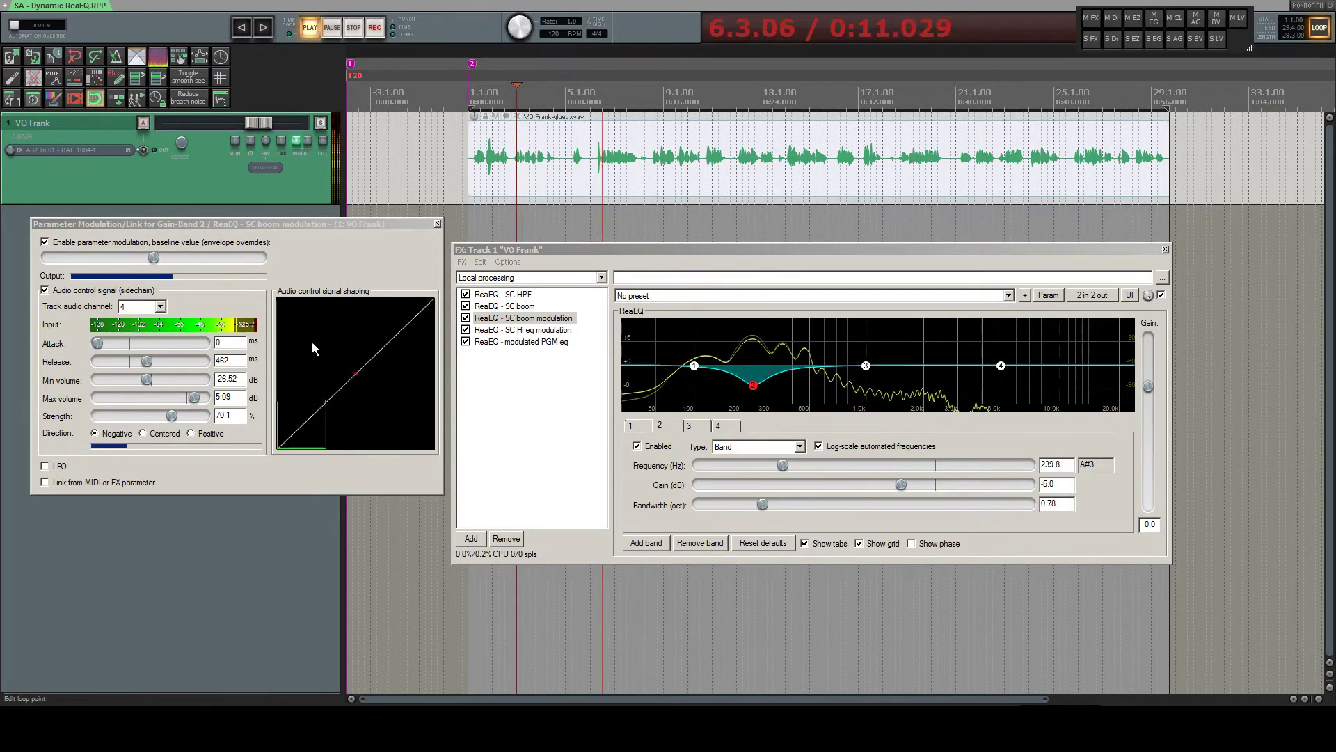
click(505, 306)
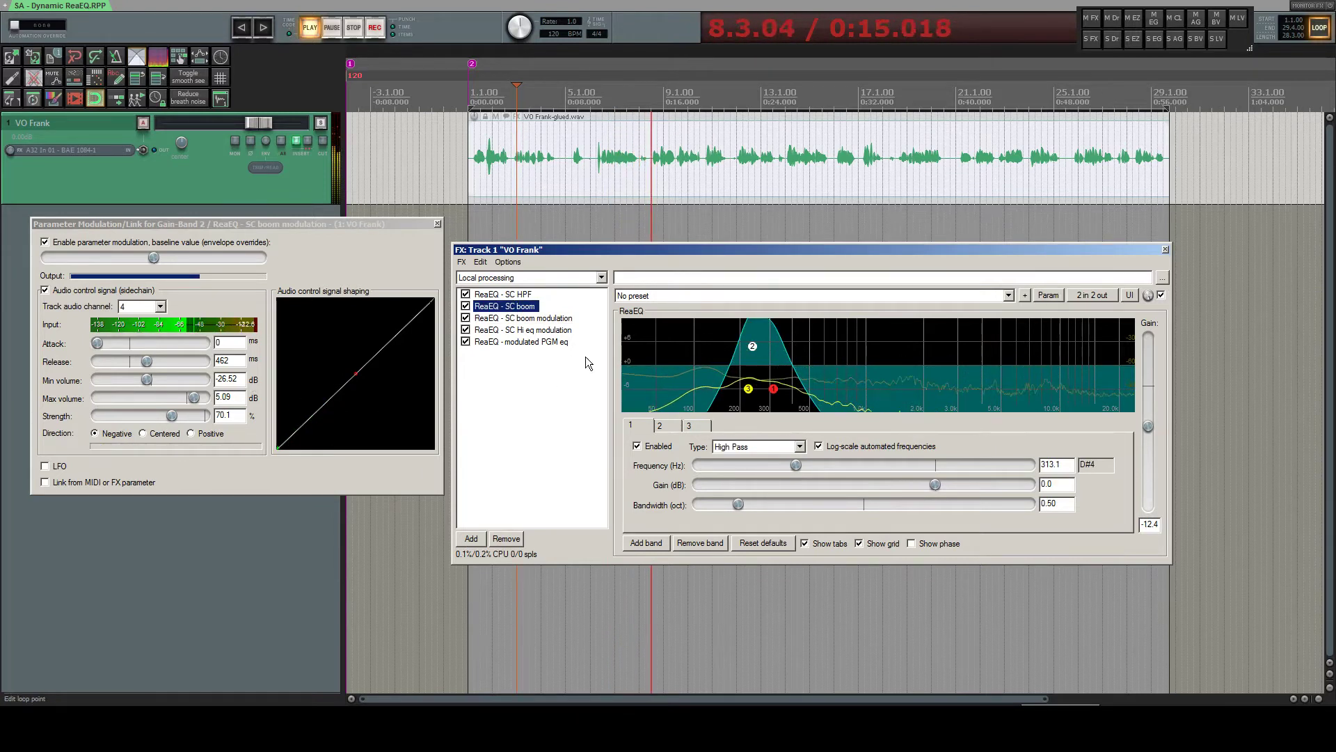
click(518, 318)
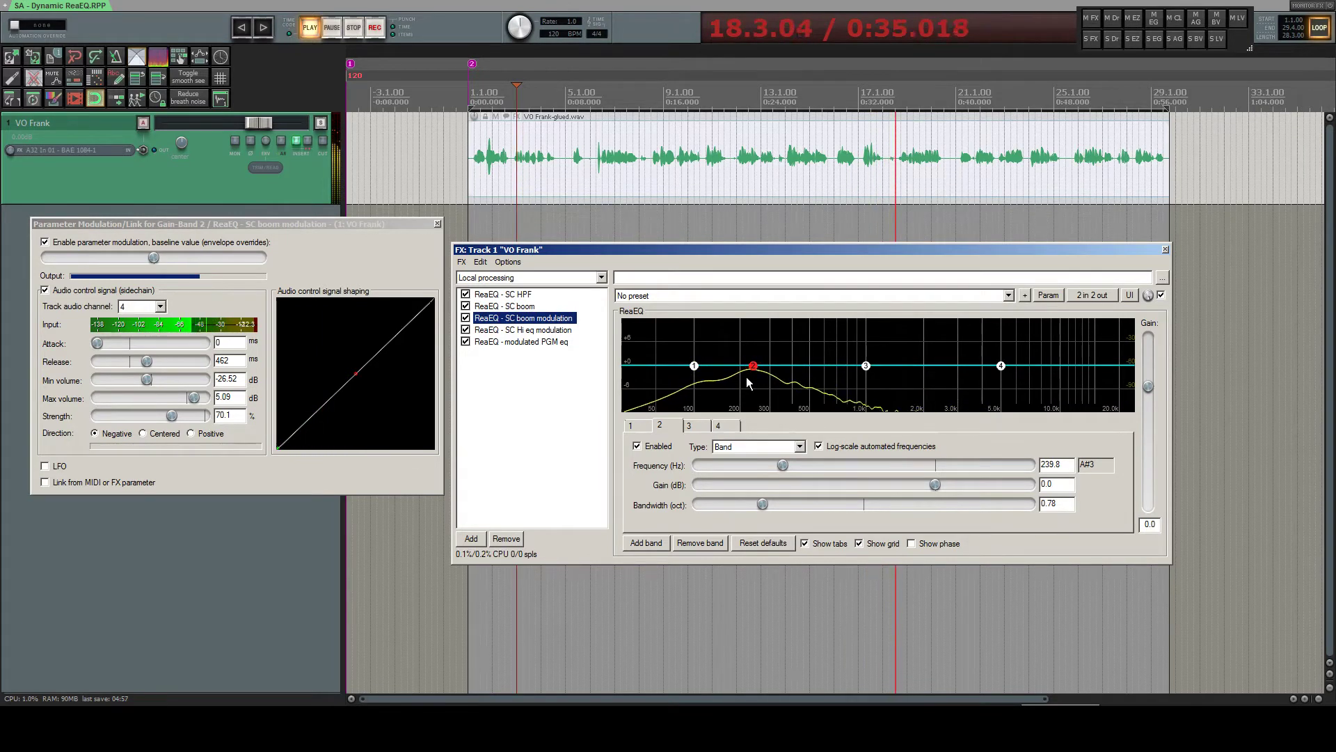
click(524, 223)
key(space)
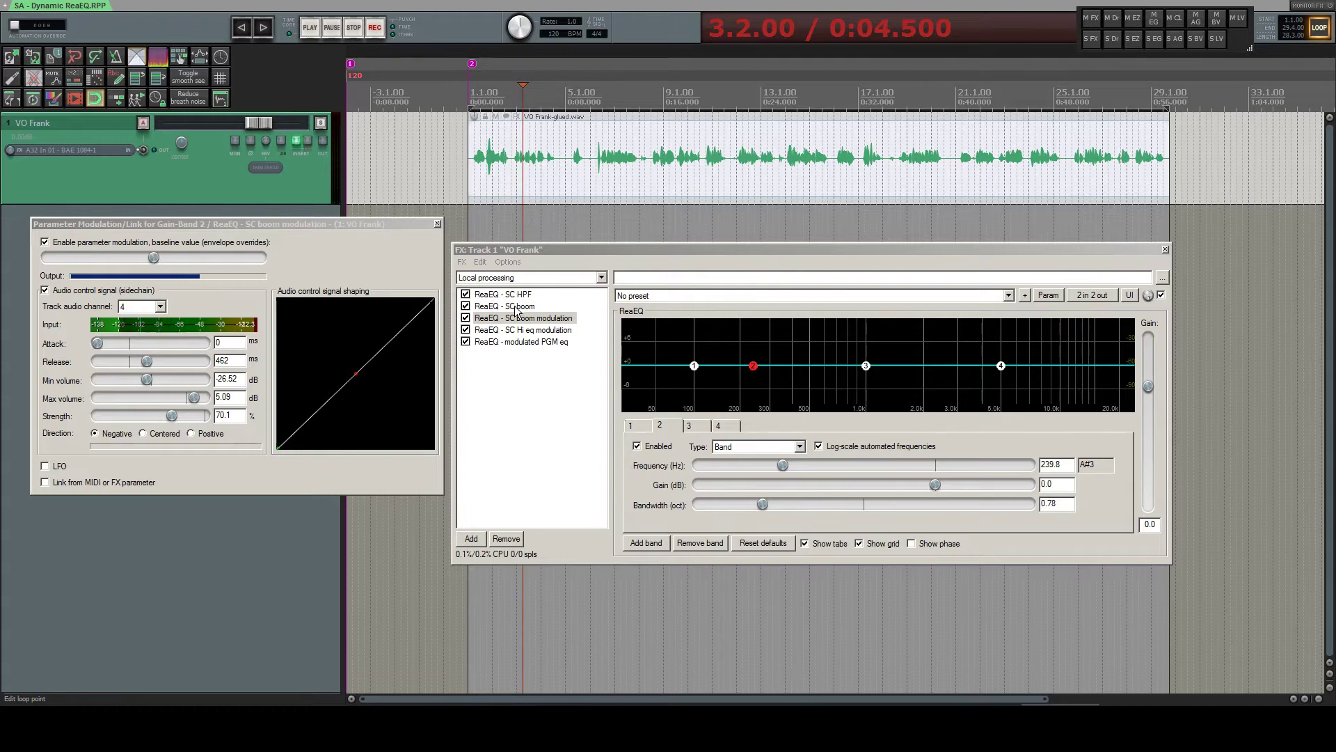
Check SC boom modulation's pin routing, then show the modulated PGM eq's low-shelf band.
click(1097, 295)
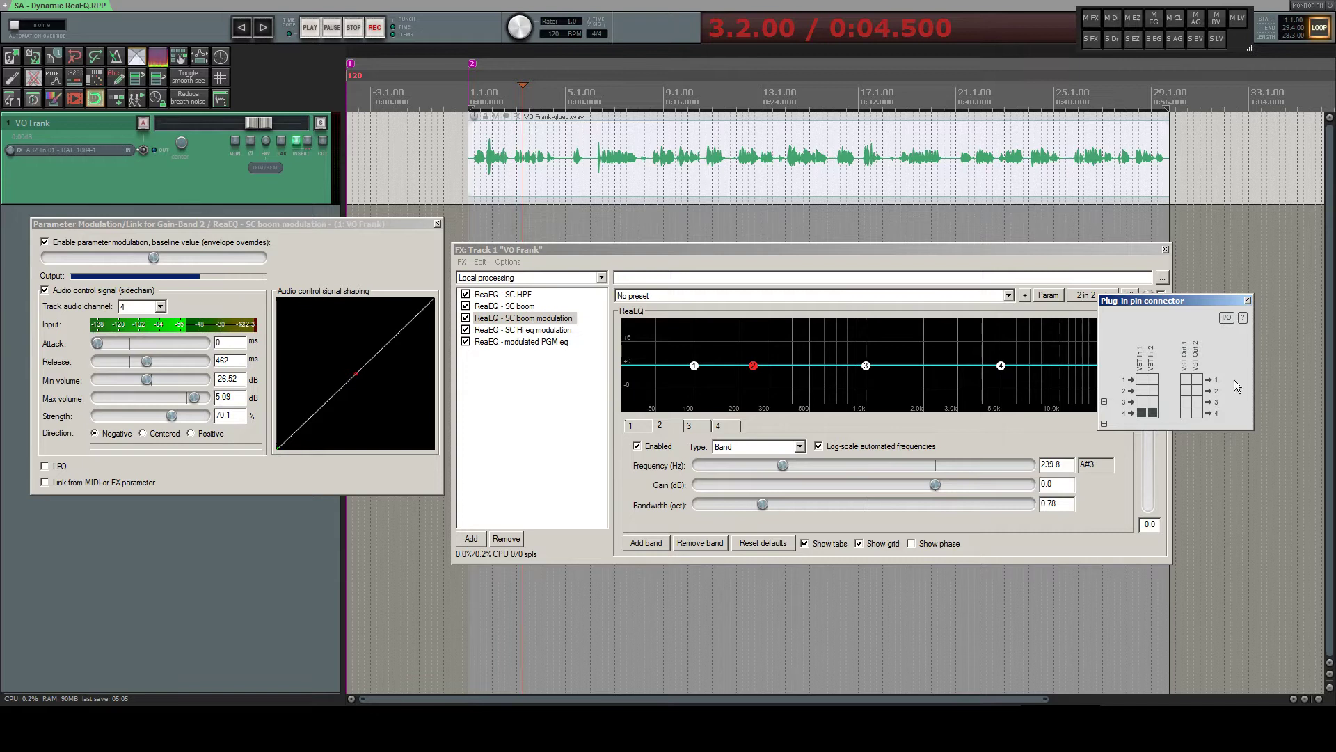
click(1247, 300)
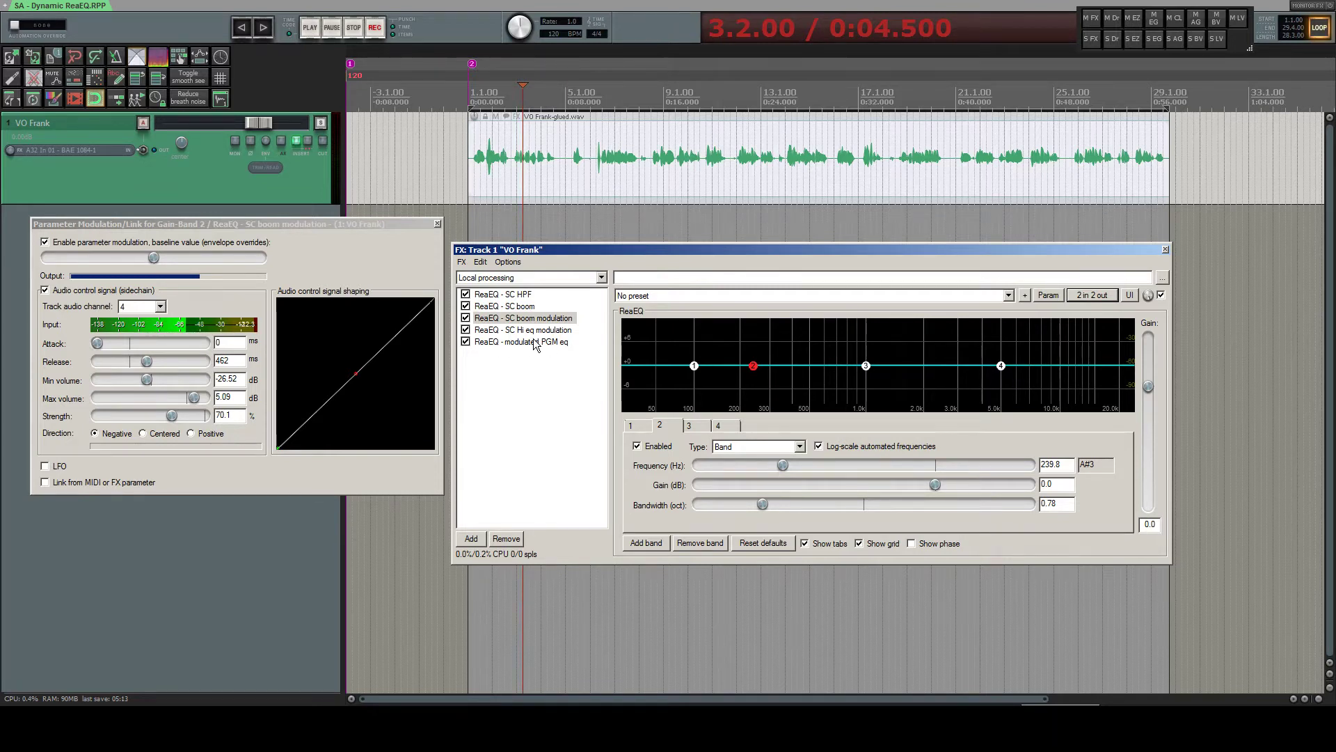
click(493, 344)
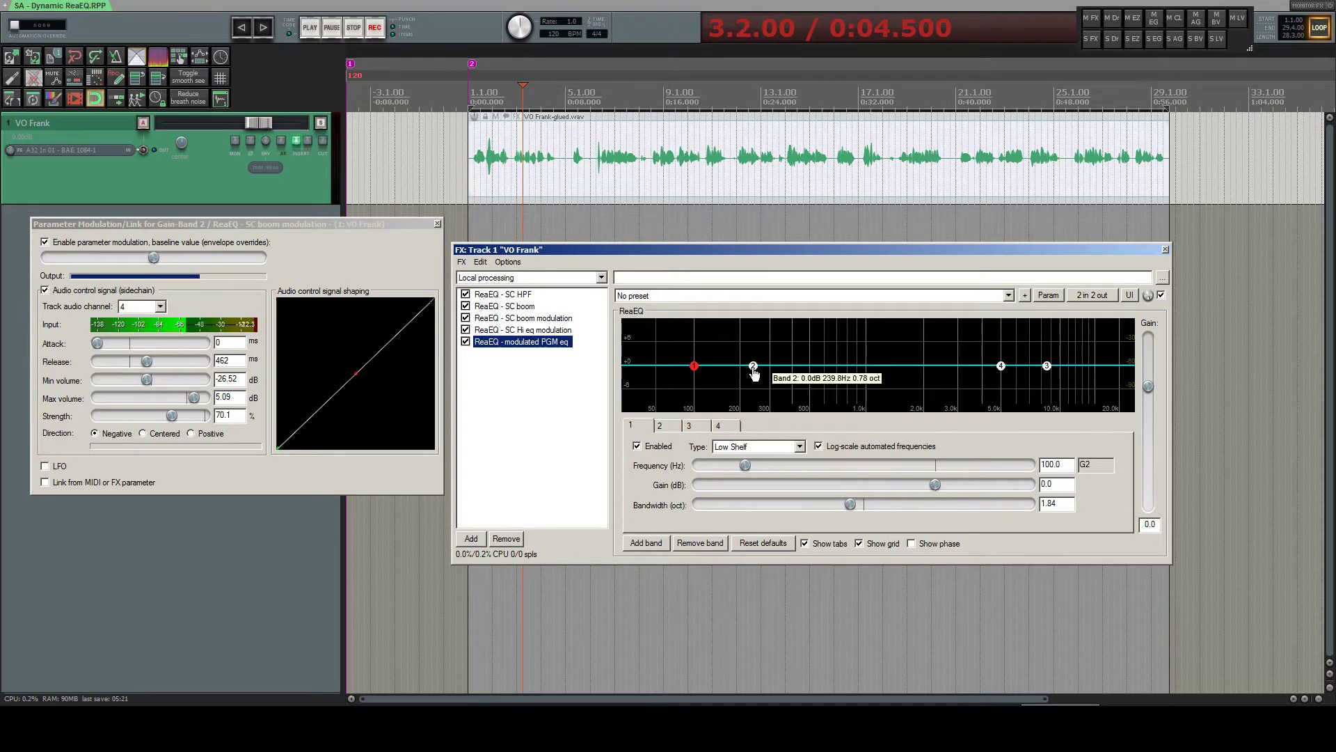
Audition a short stretch of playback starting from 0:03.500.
mouse_move(755, 374)
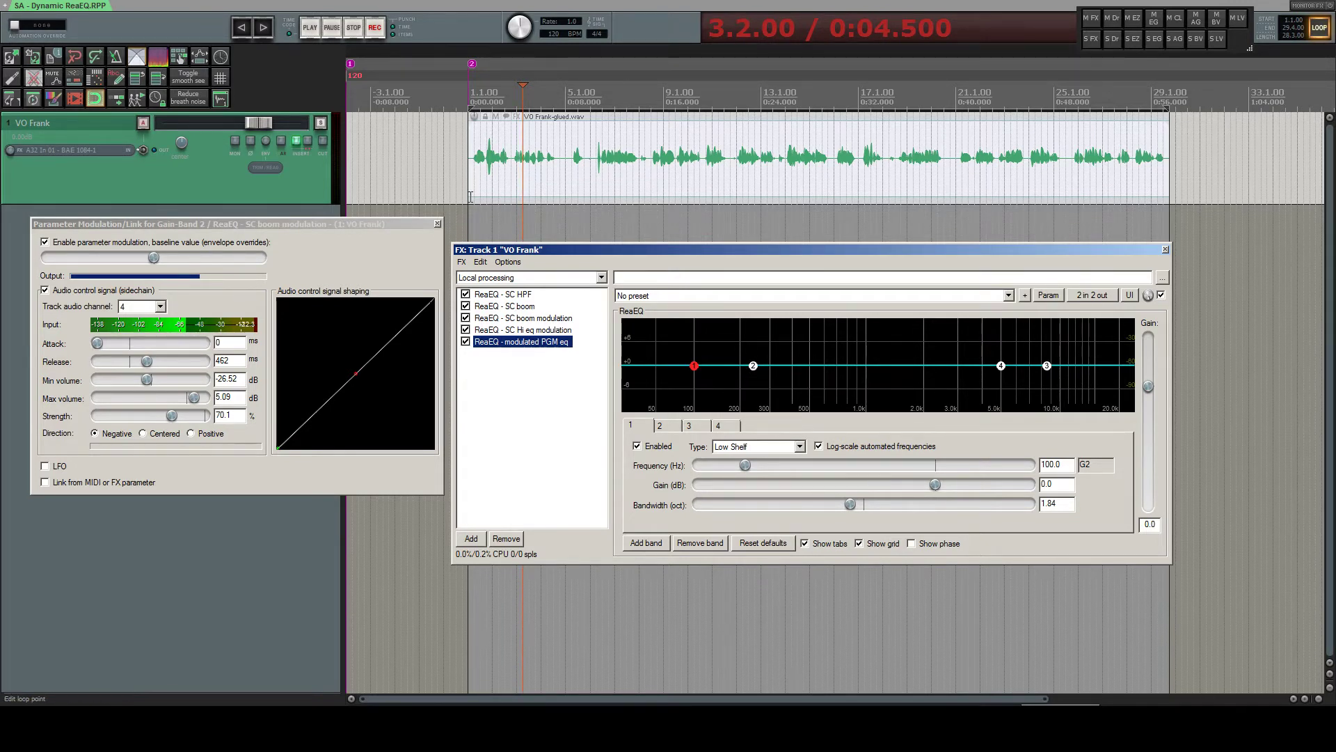
click(512, 216)
key(space)
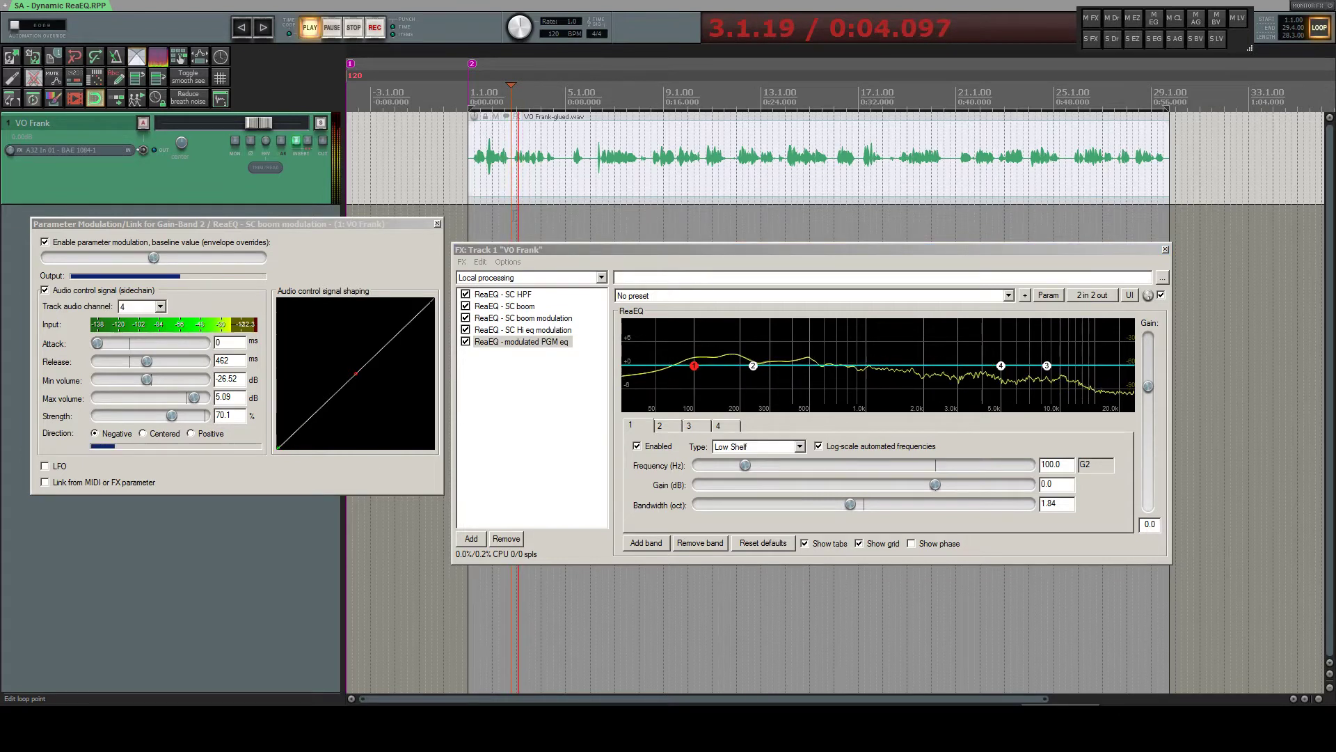
key(space)
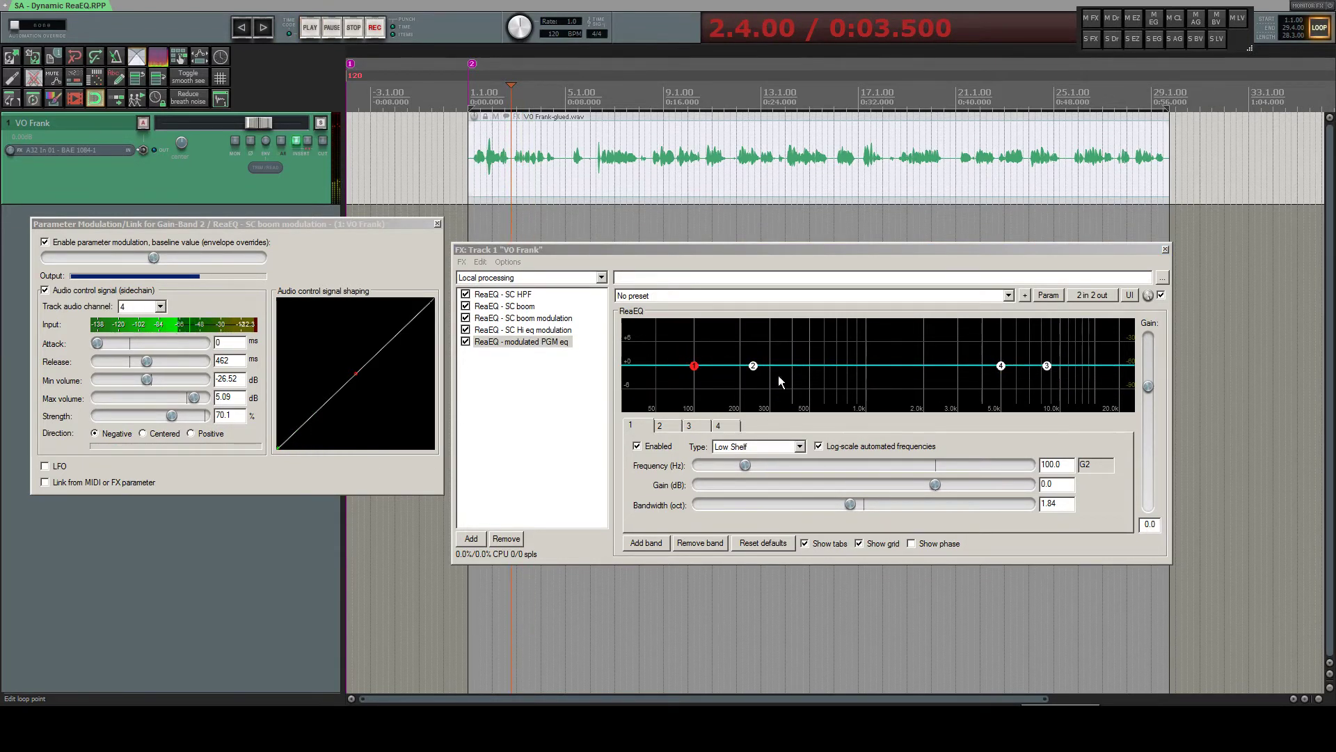
Switch the FX window to the SC Hi eq modulation EQ.
mouse_move(754, 373)
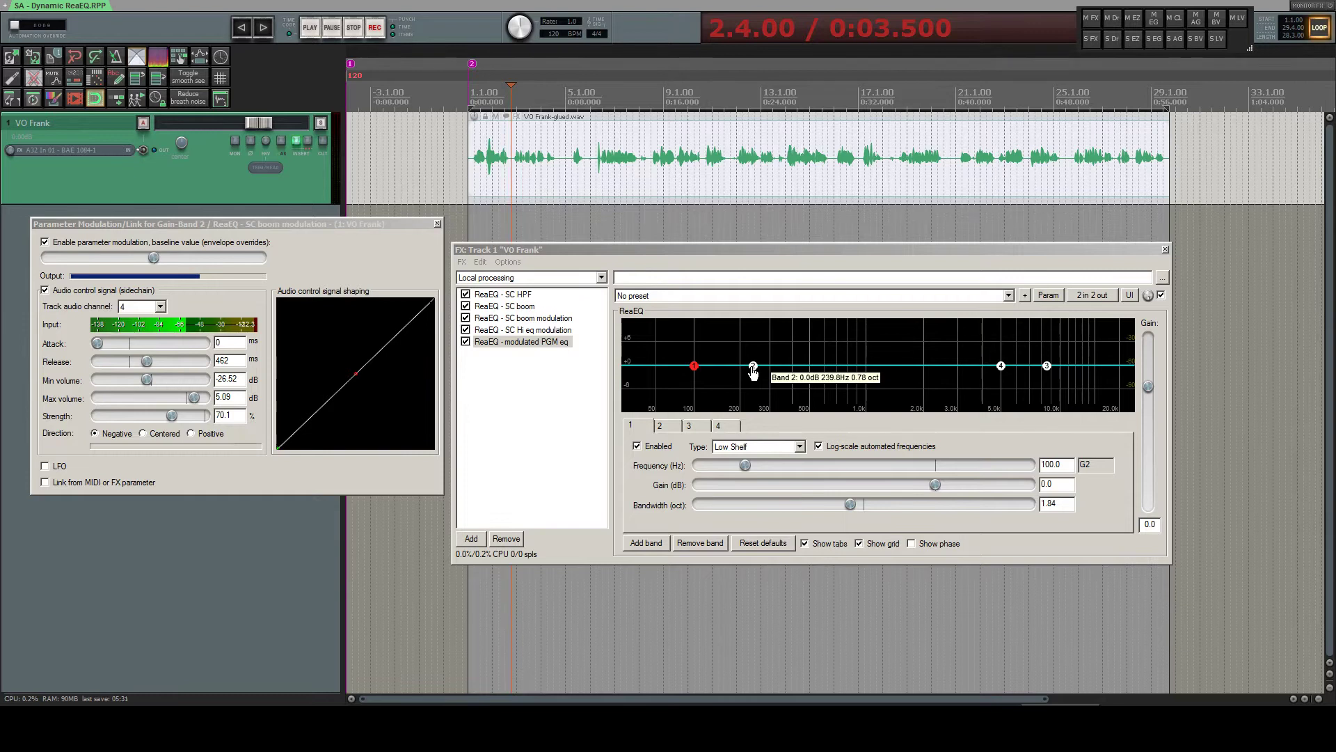
mouse_move(1049, 373)
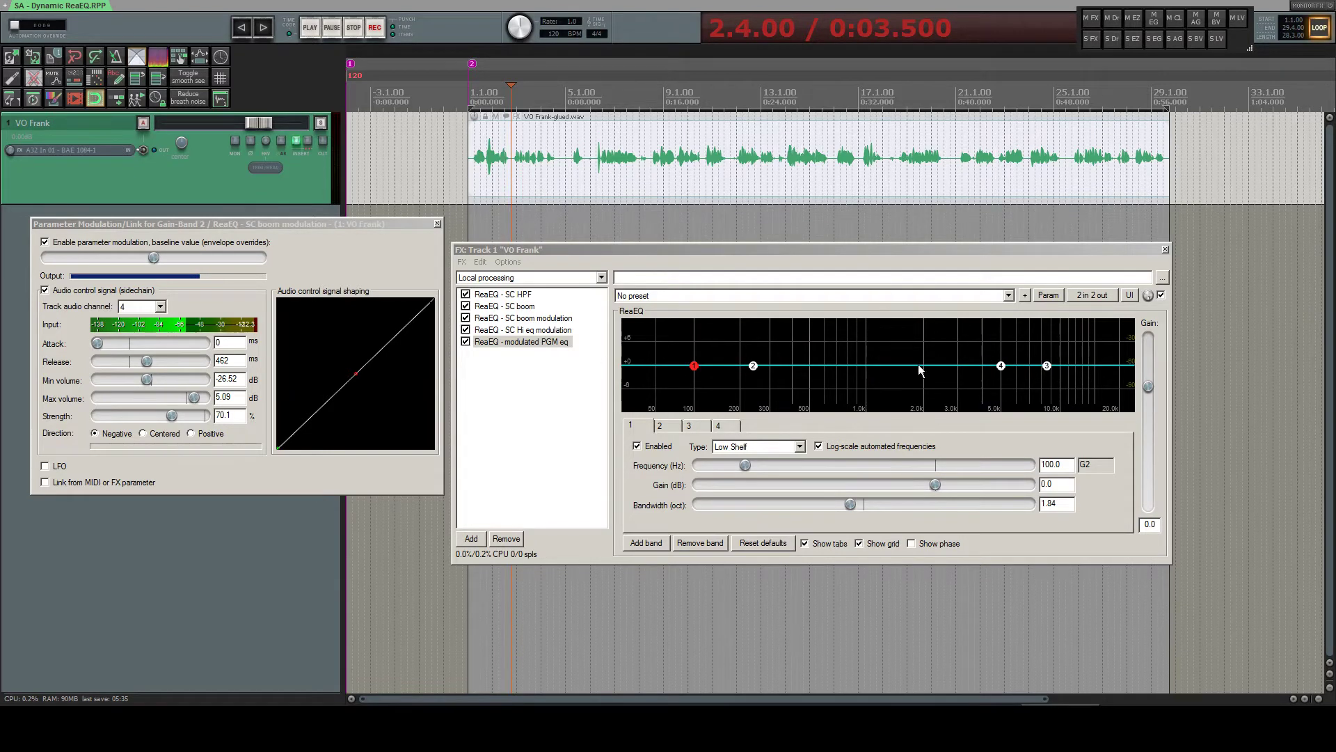
click(505, 331)
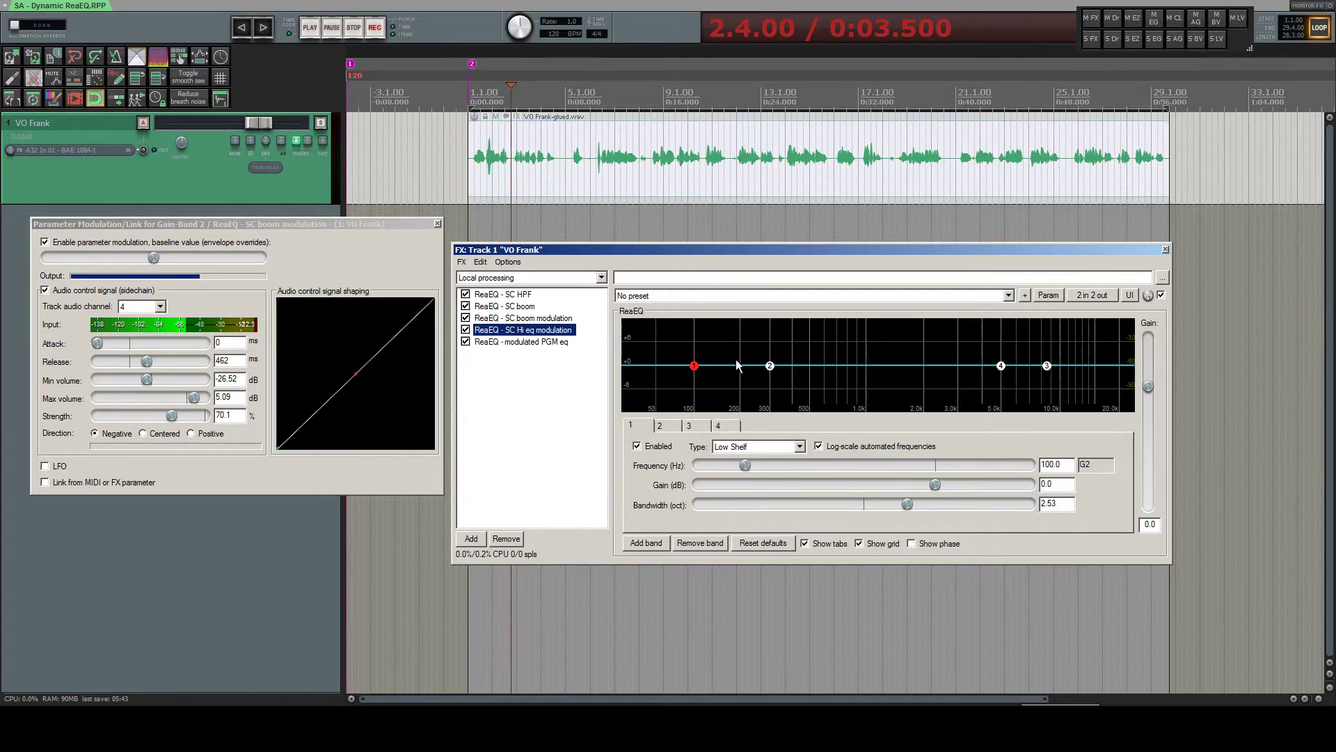
Close Gain-Band 2's modulation window and open modulation settings for band 3 gain at 8585.8 Hz.
click(1045, 366)
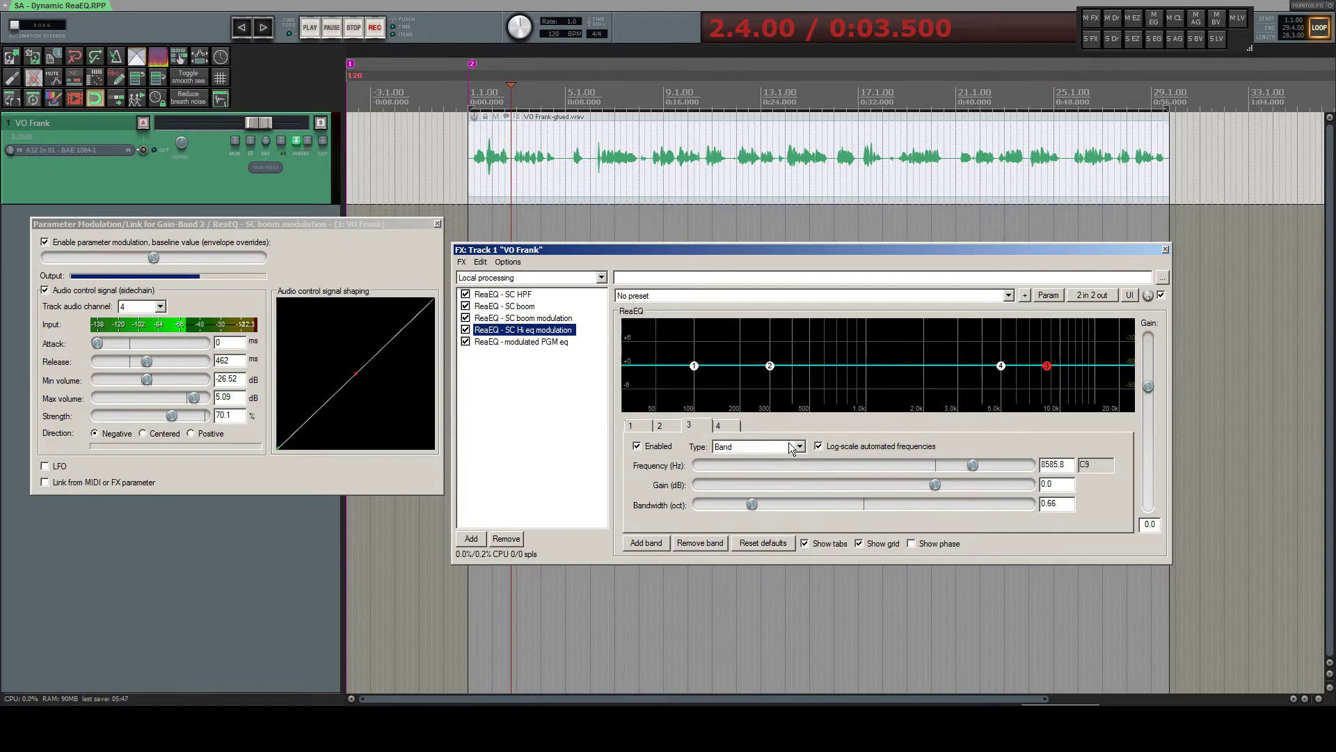
click(438, 224)
click(1049, 295)
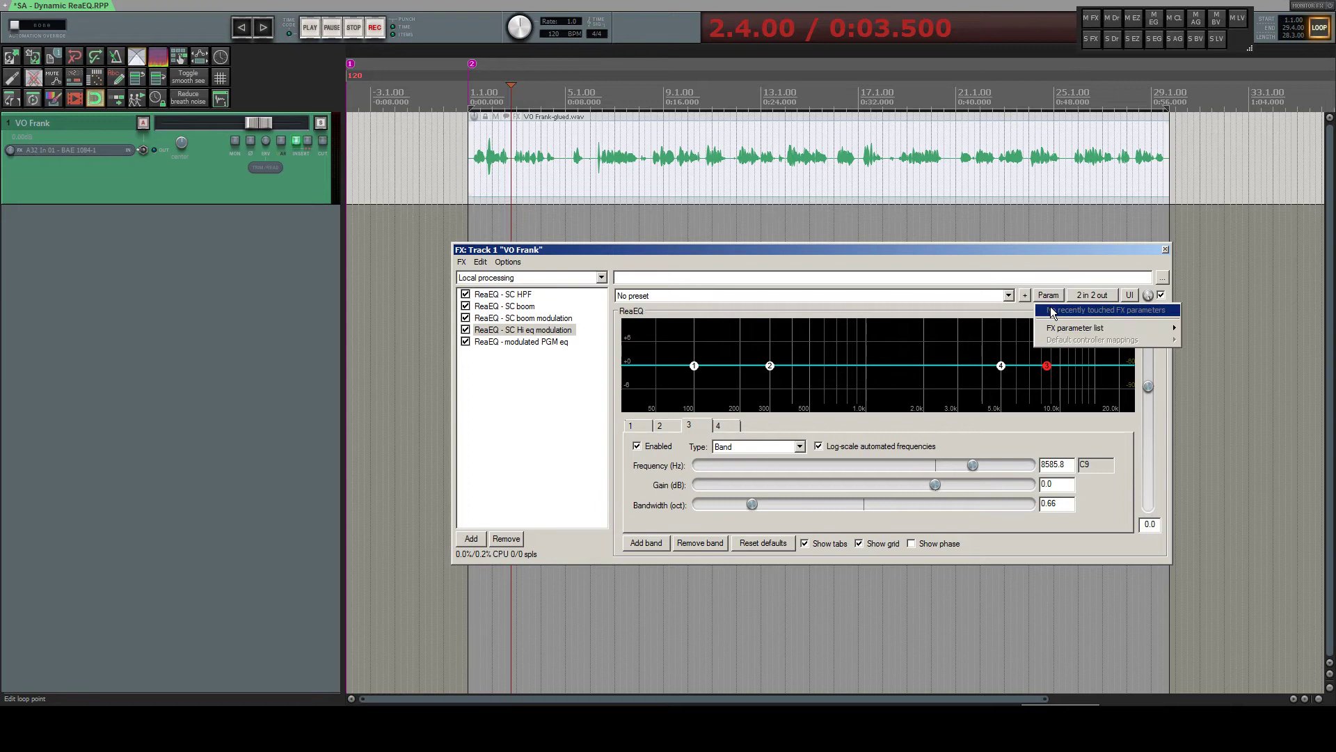
mouse_move(1076, 328)
mouse_move(1229, 352)
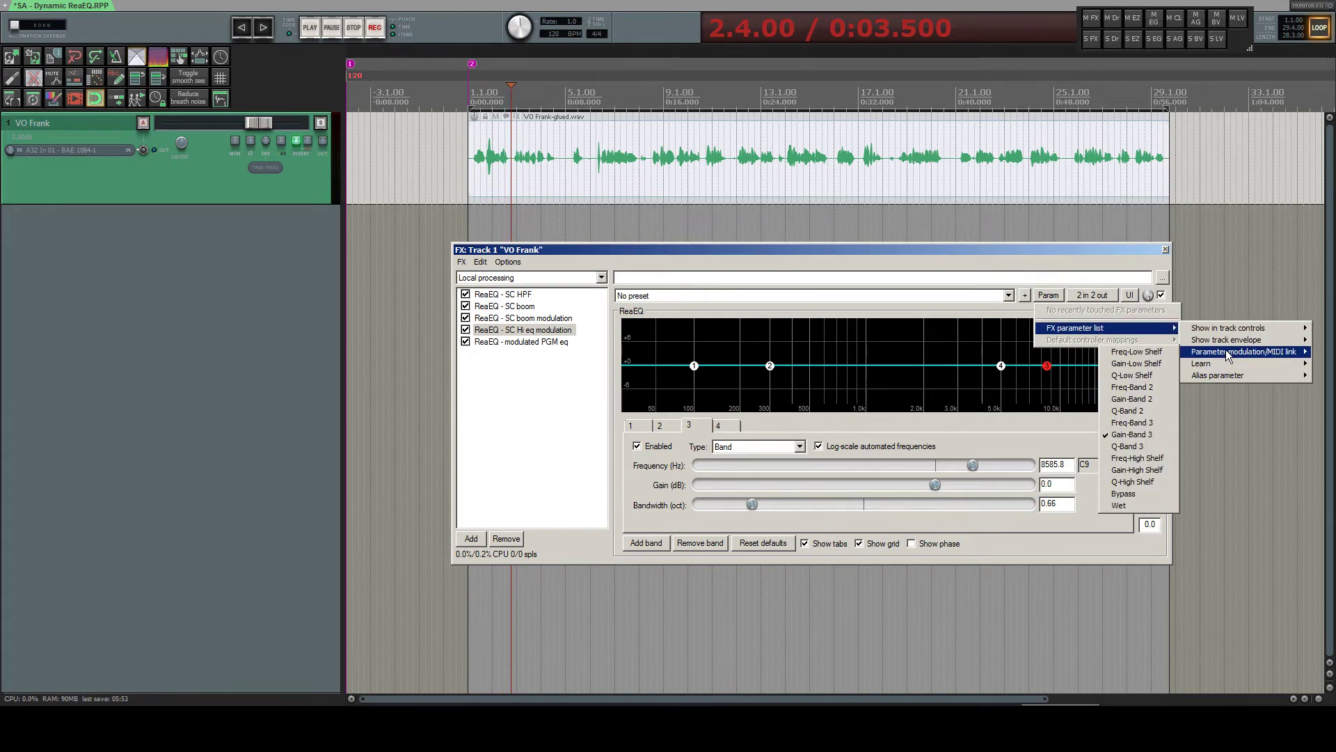
click(1131, 434)
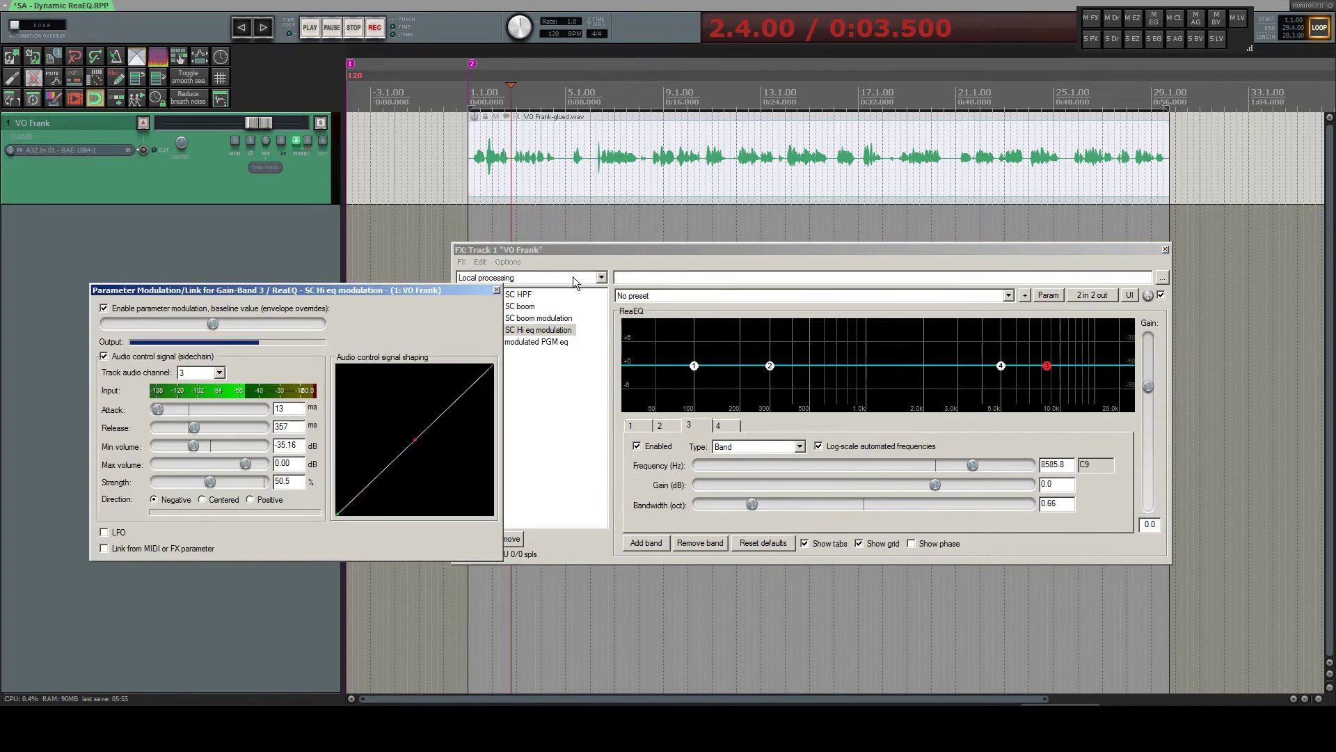
During playback, test band 3's baseline gain and modulation direction, leaving it negative.
drag(447, 296, 392, 321)
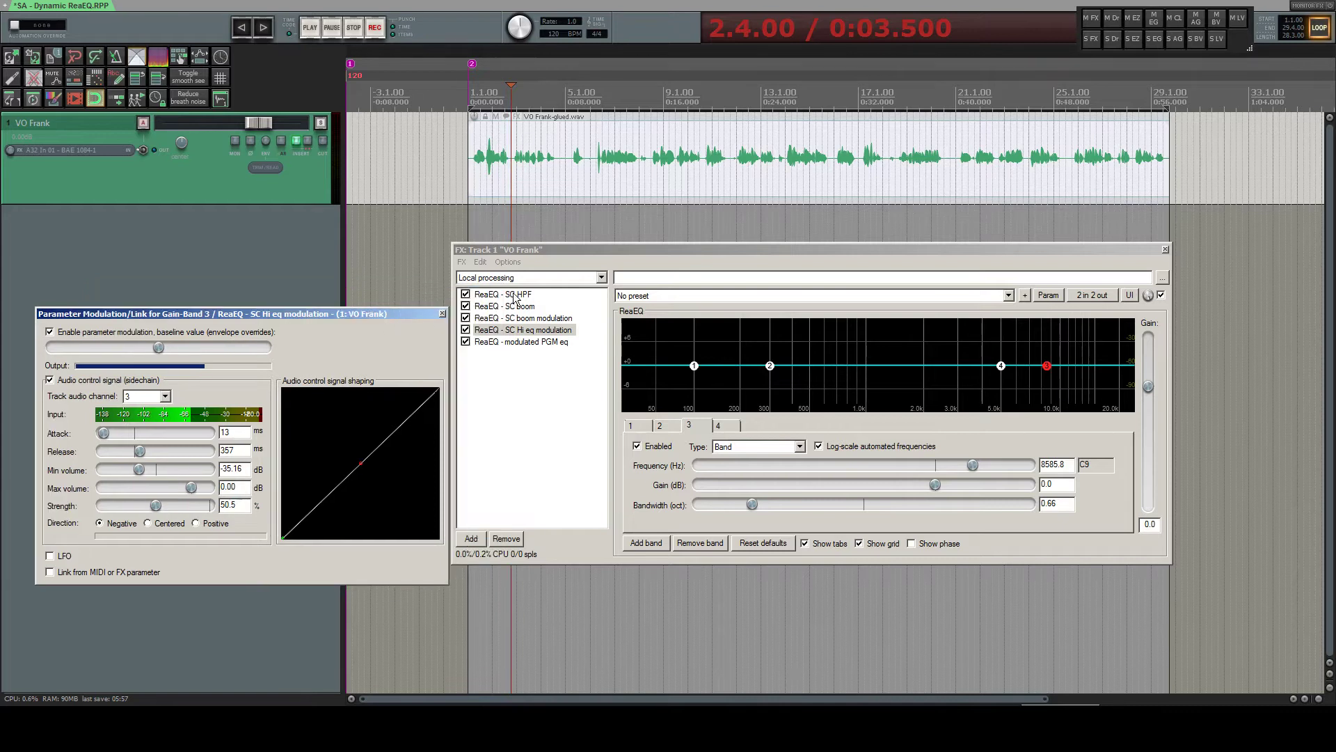
click(529, 300)
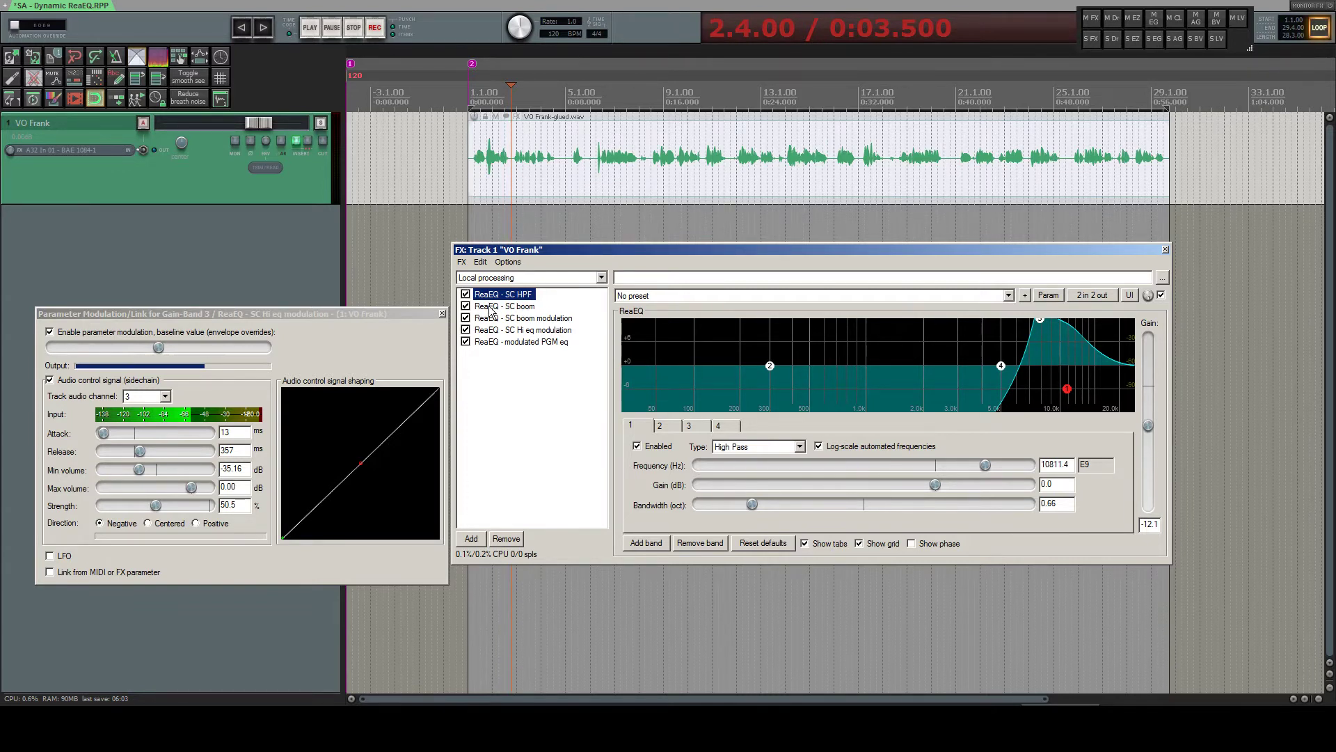
click(519, 332)
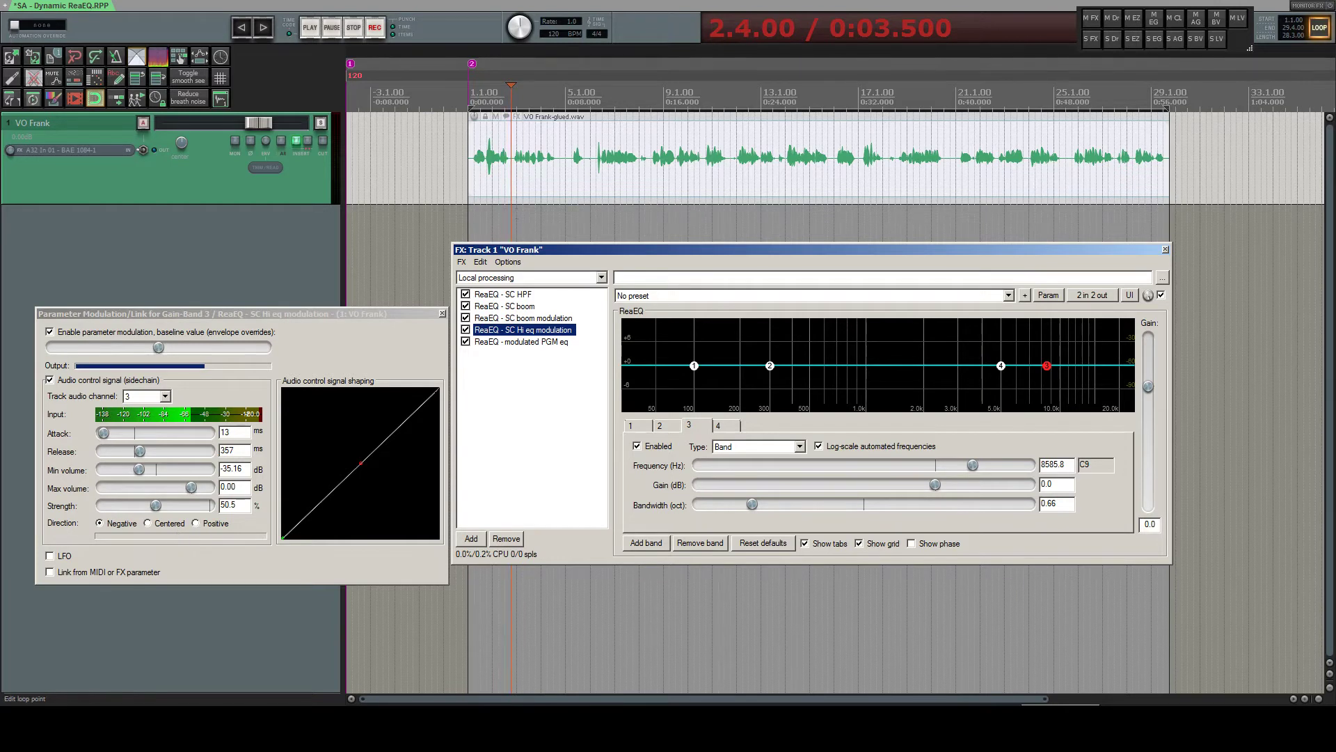
key(space)
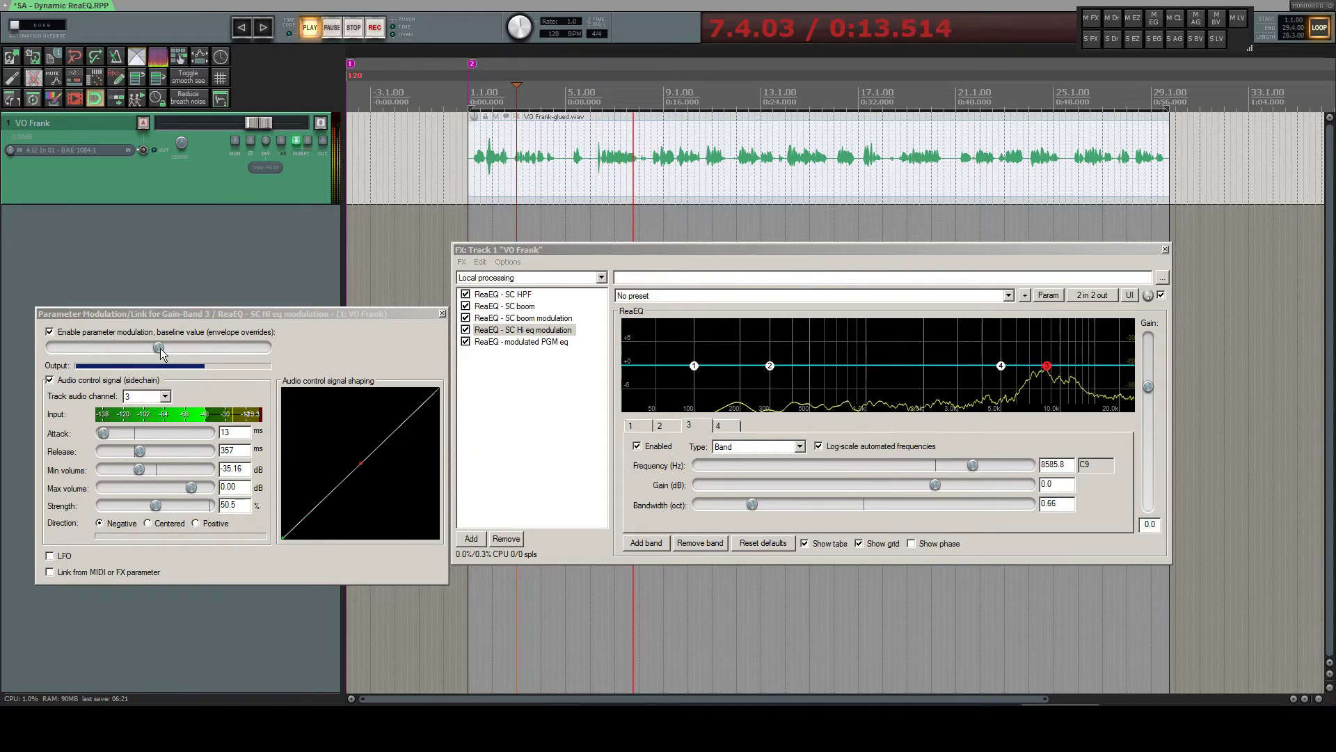
drag(160, 353, 53, 351)
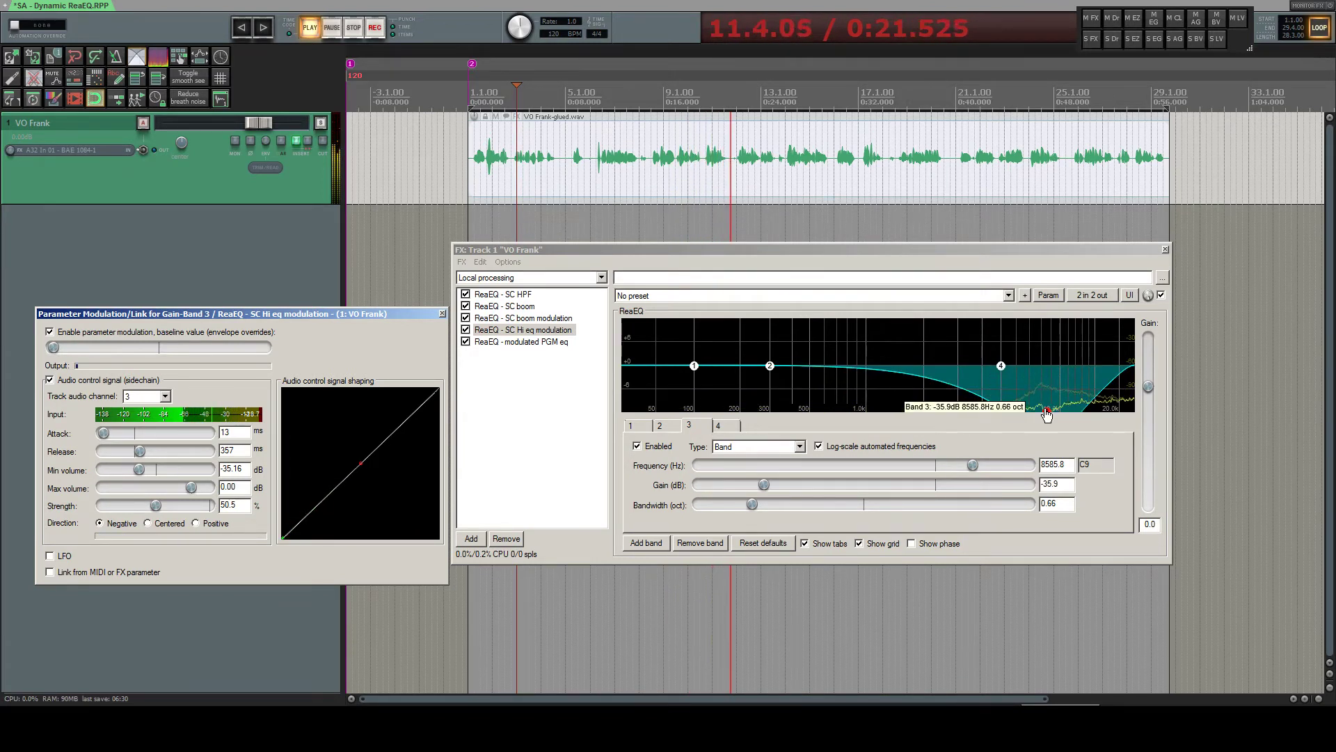
drag(54, 347, 162, 348)
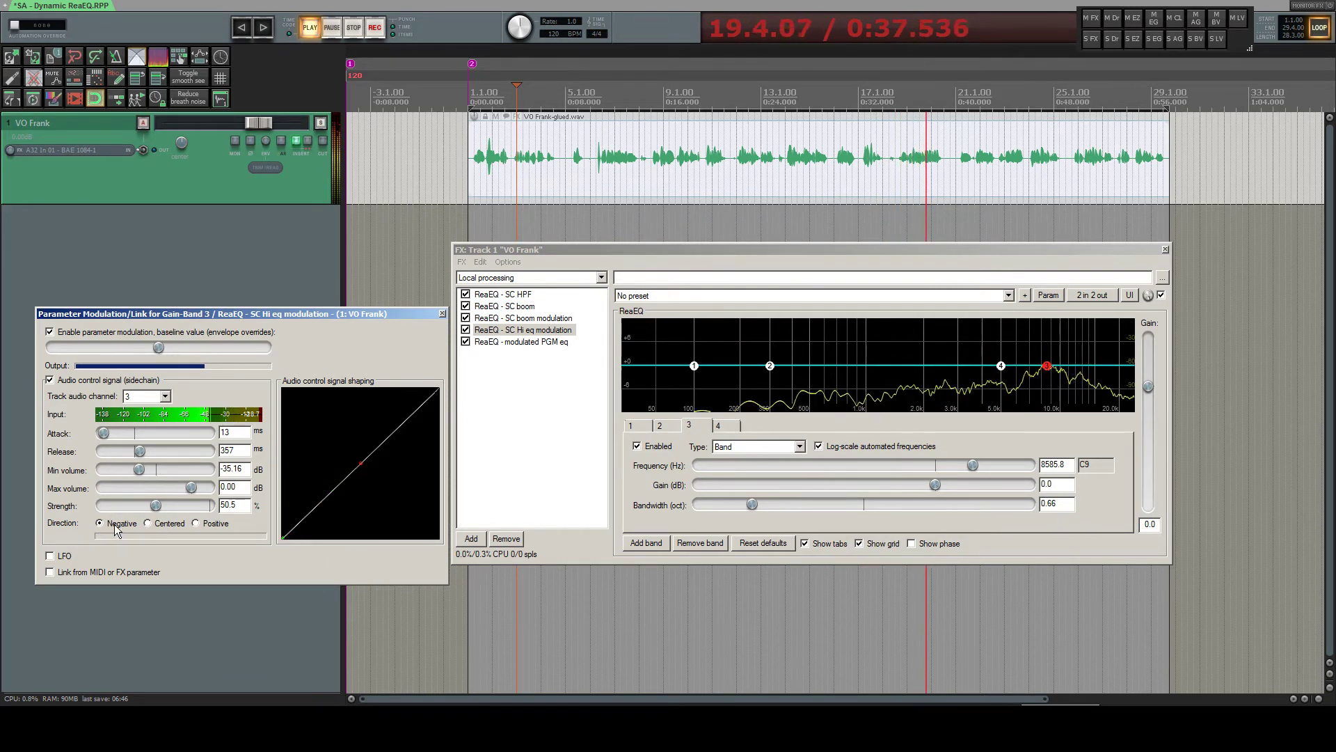
click(203, 526)
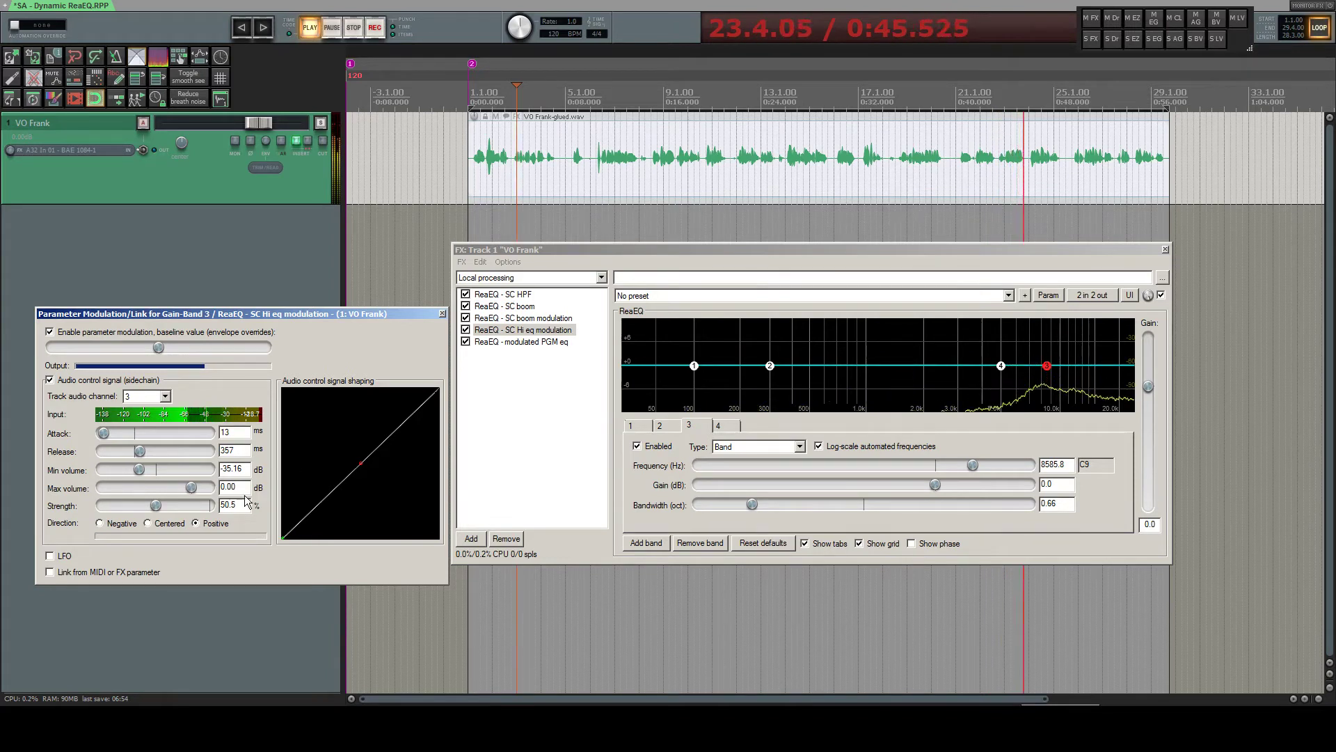
click(122, 524)
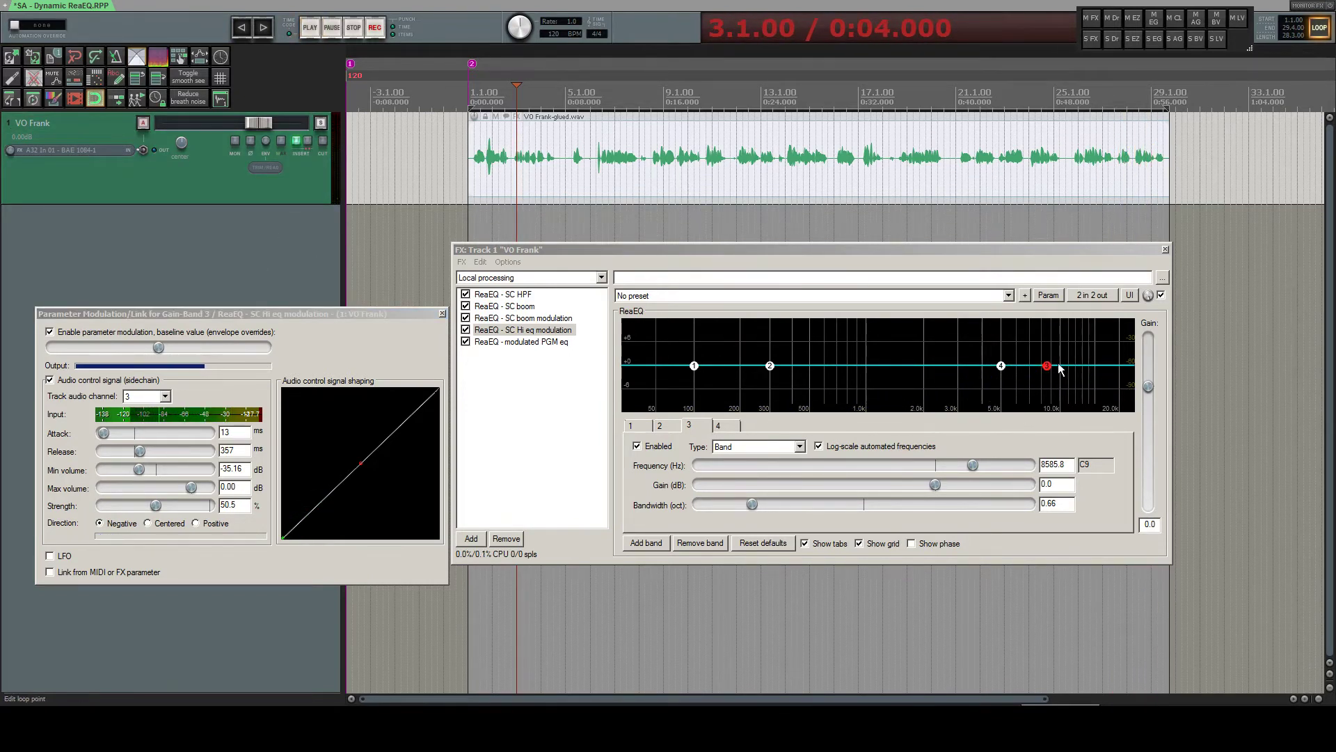
Check the pin routing, then float the modulated PGM eq in its own window.
click(1091, 297)
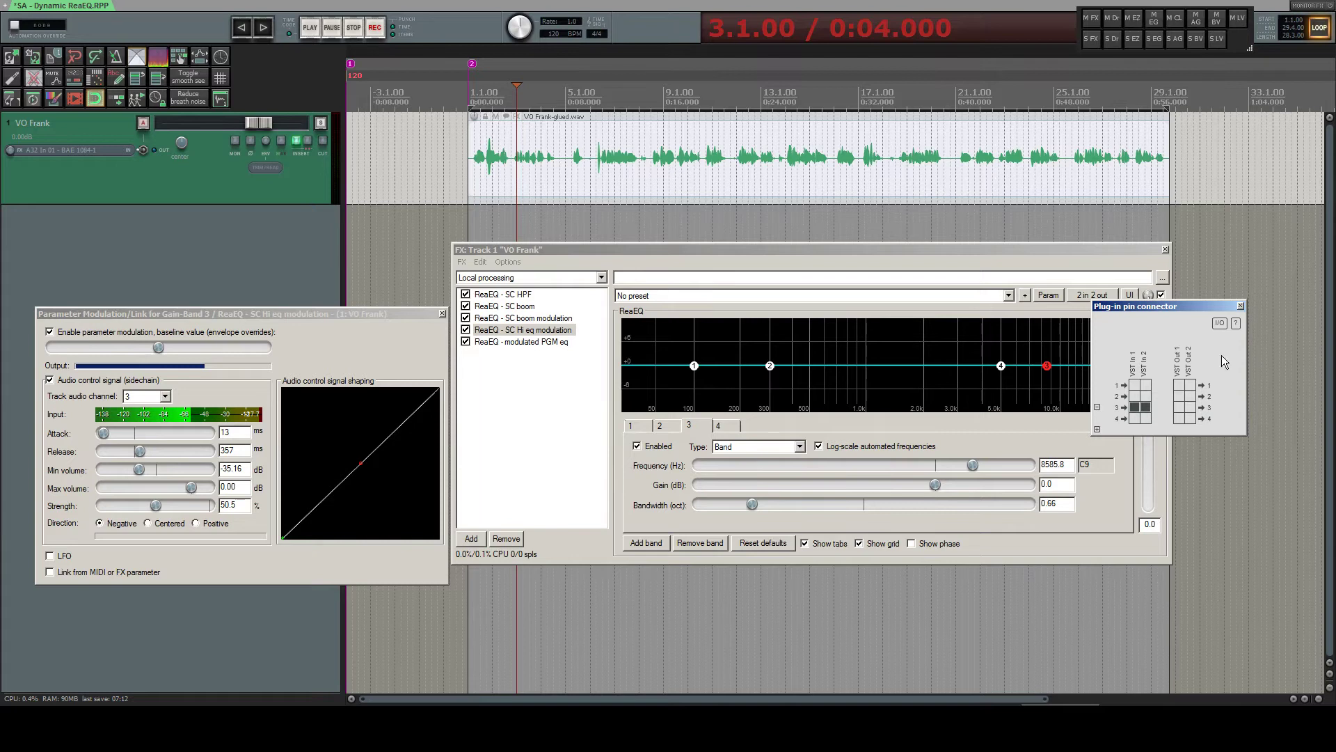
click(1241, 305)
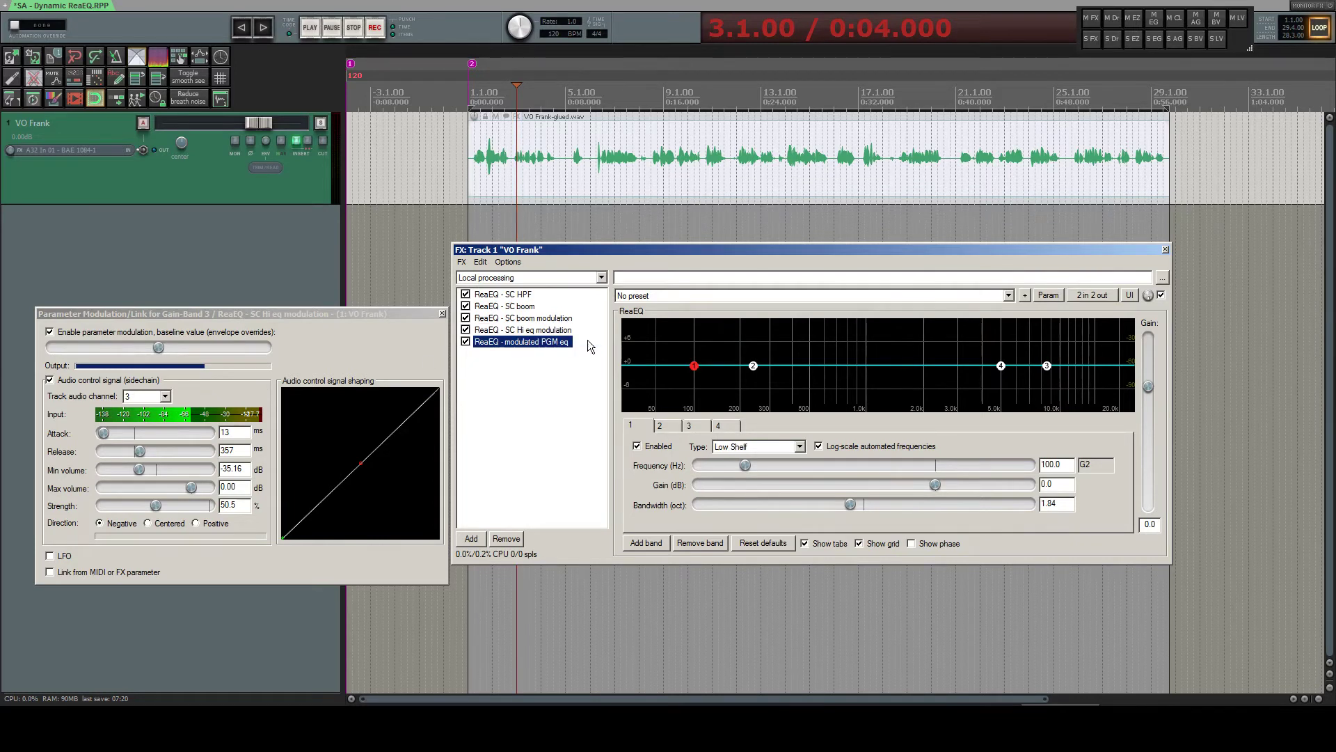
double_click(527, 342)
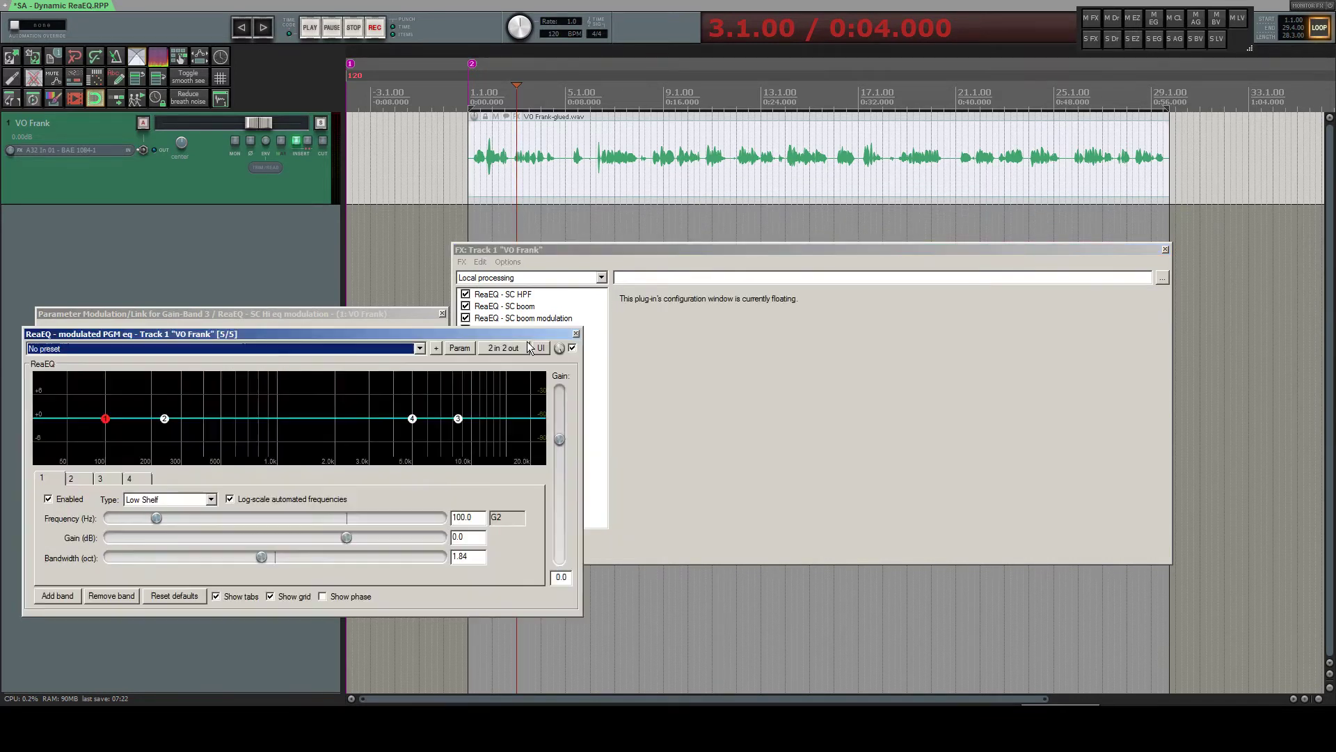
Arrange the PGM eq, modulation settings and SC Hi eq modulation FX chain side by side.
drag(458, 337, 450, 415)
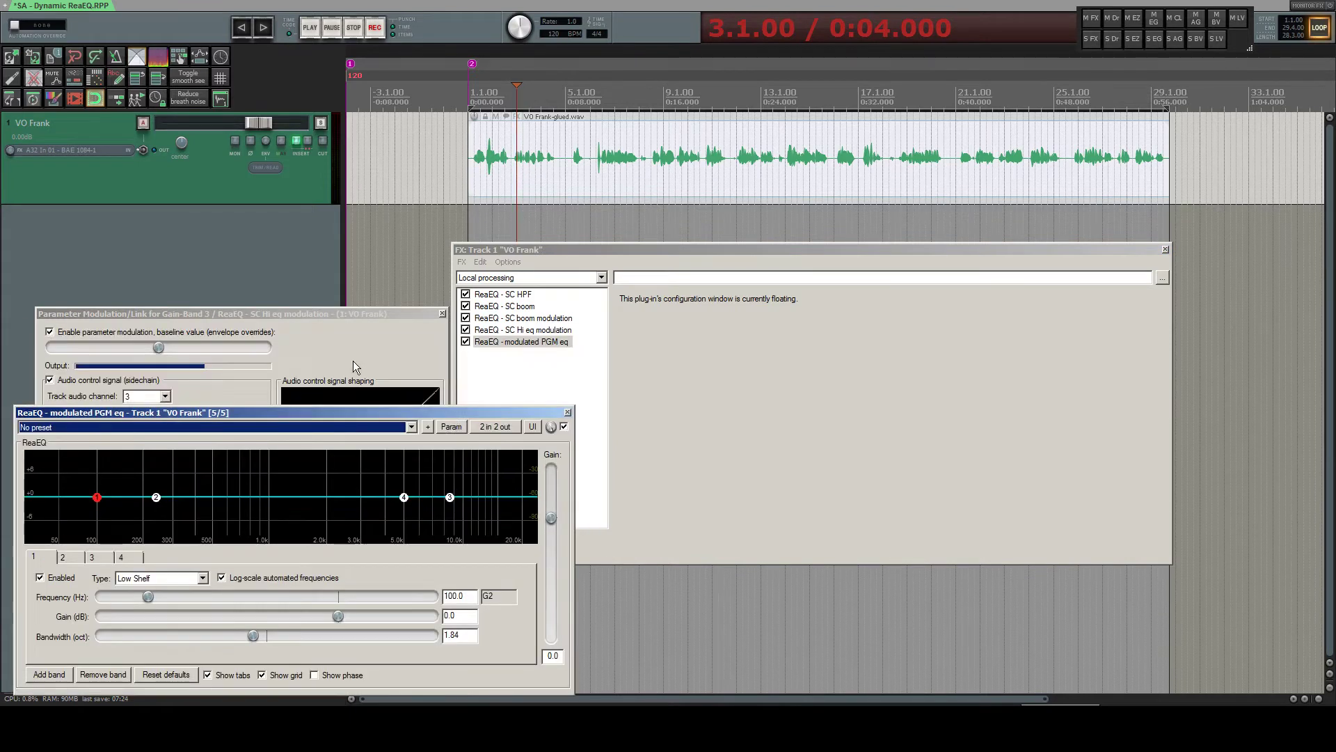
drag(389, 316, 386, 142)
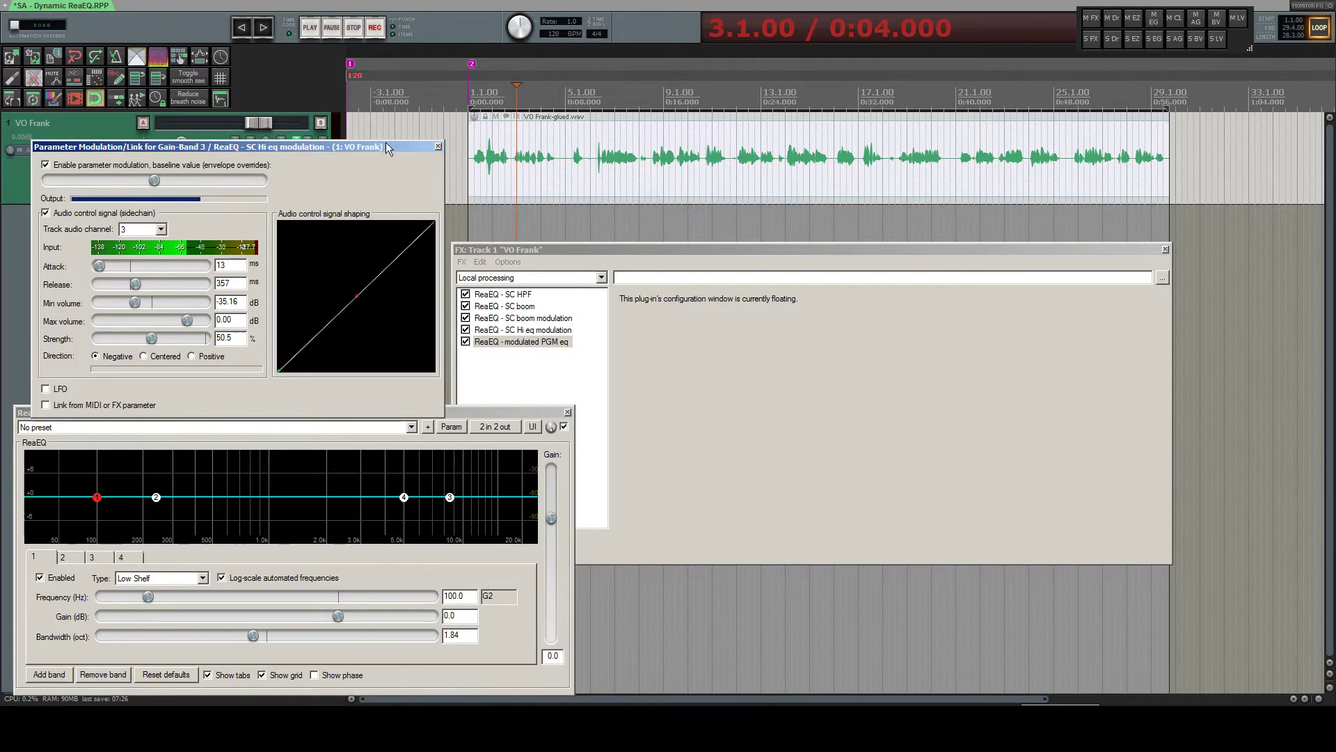
click(537, 331)
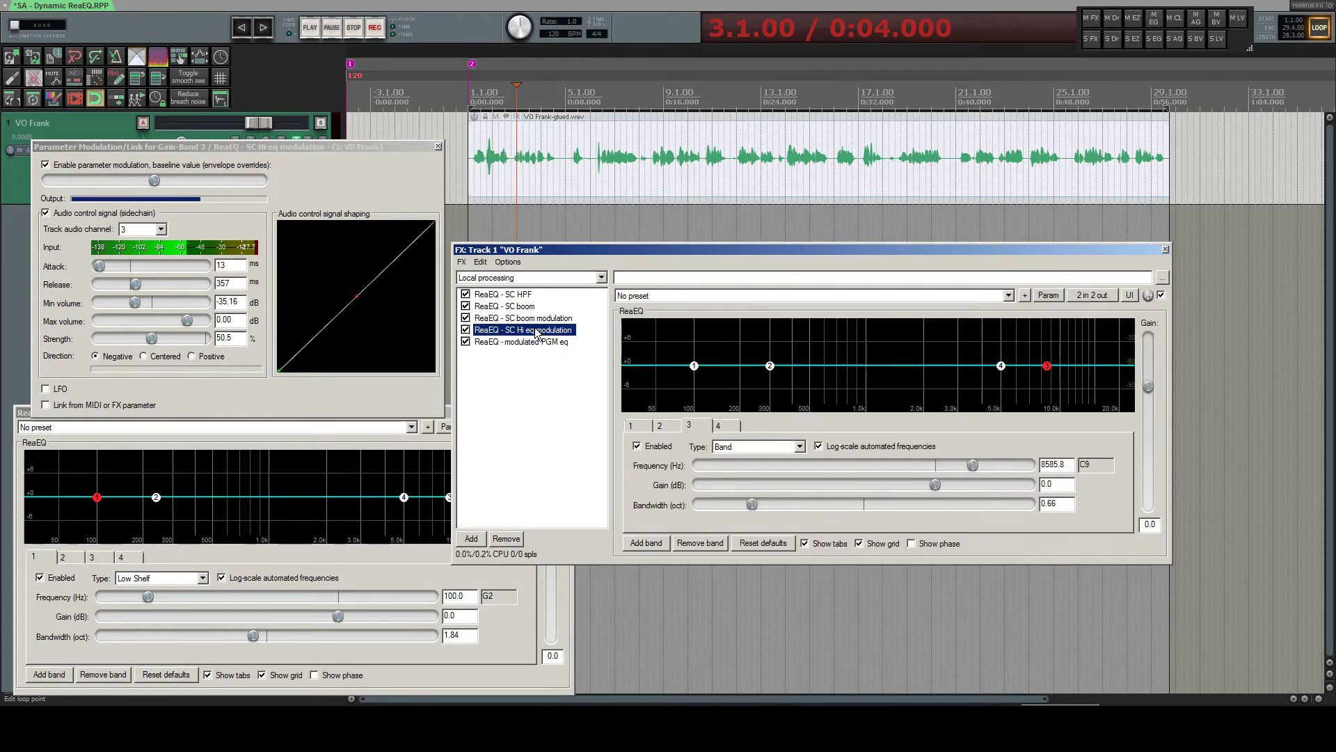
drag(674, 246, 753, 264)
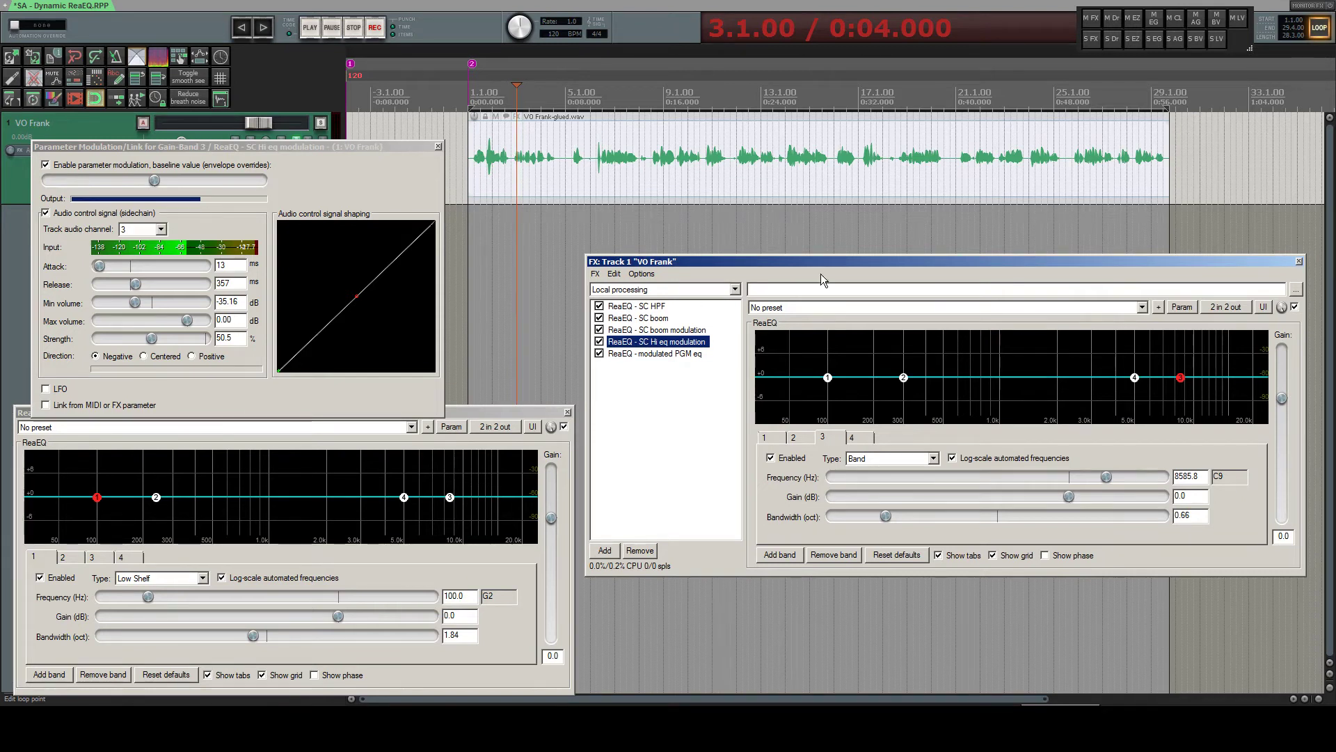
Play the voice-over from the timeline while comparing the SC boom and SC Hi eq modulation EQs.
click(601, 210)
key(space)
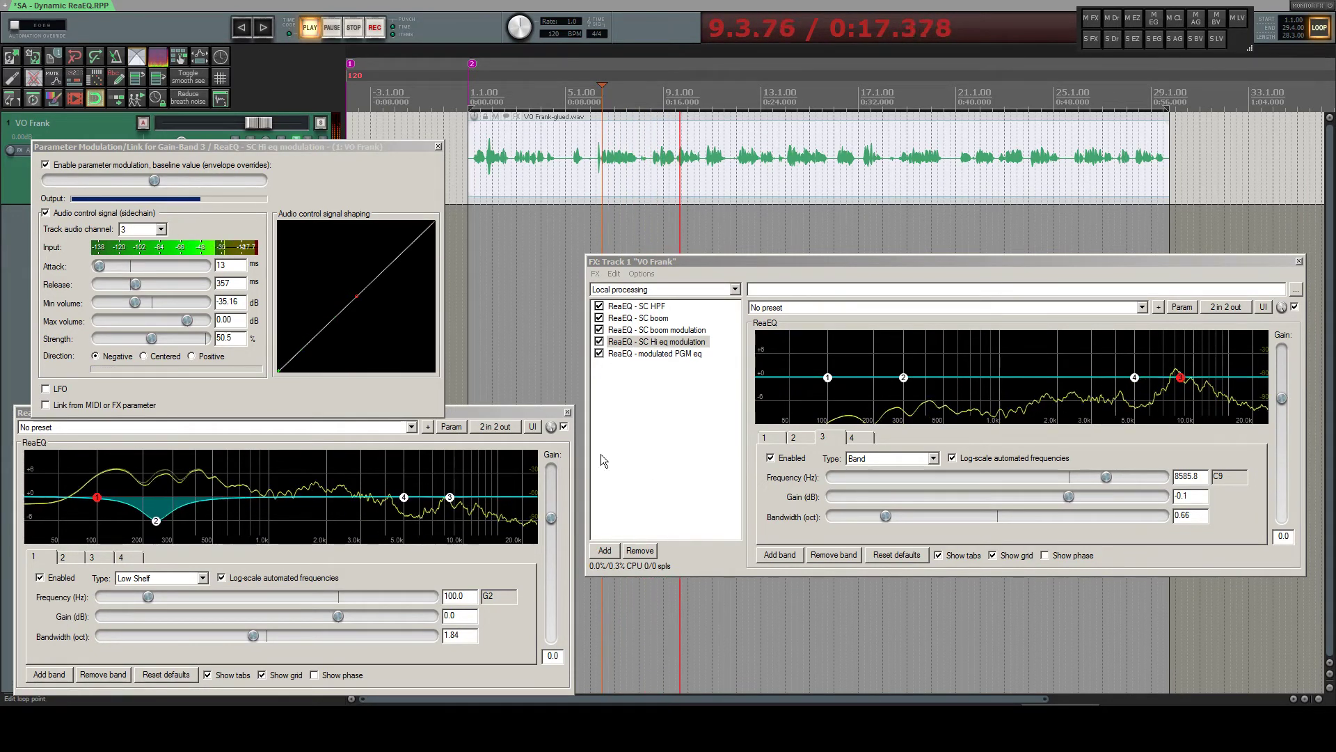
click(661, 333)
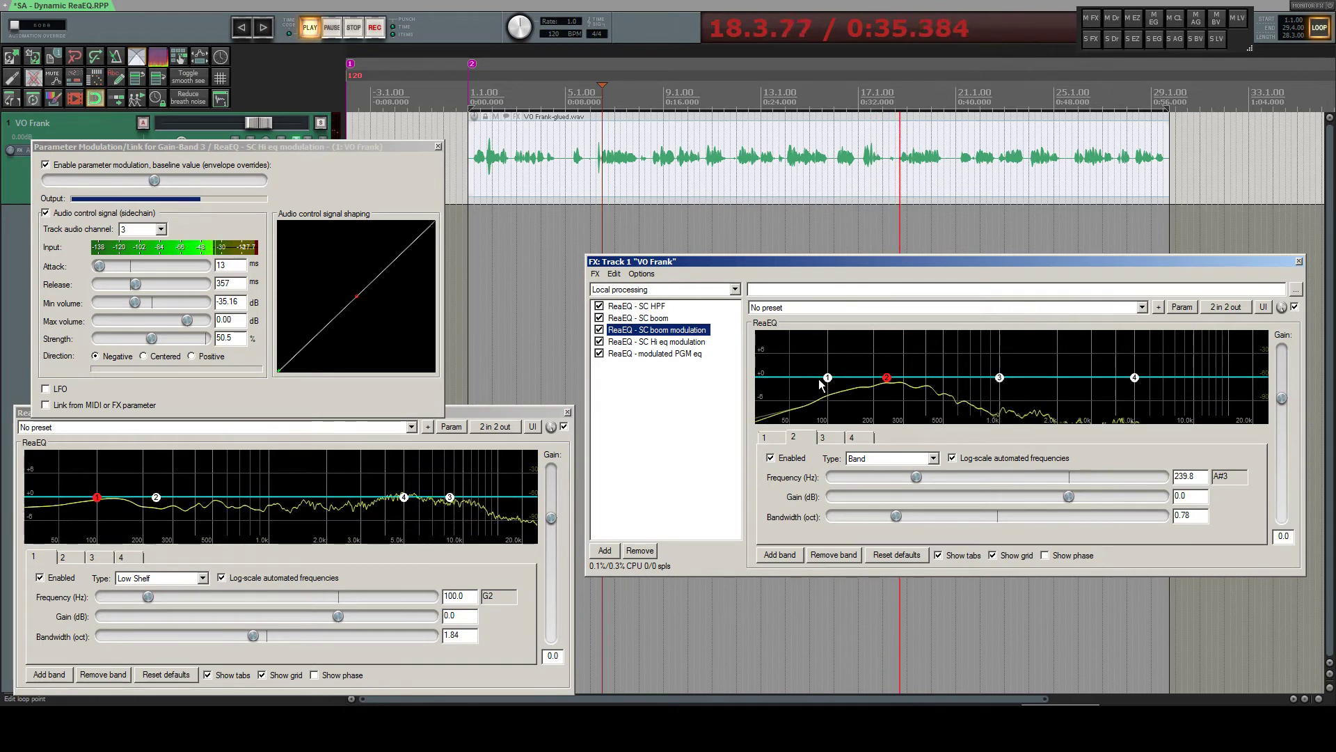
click(654, 342)
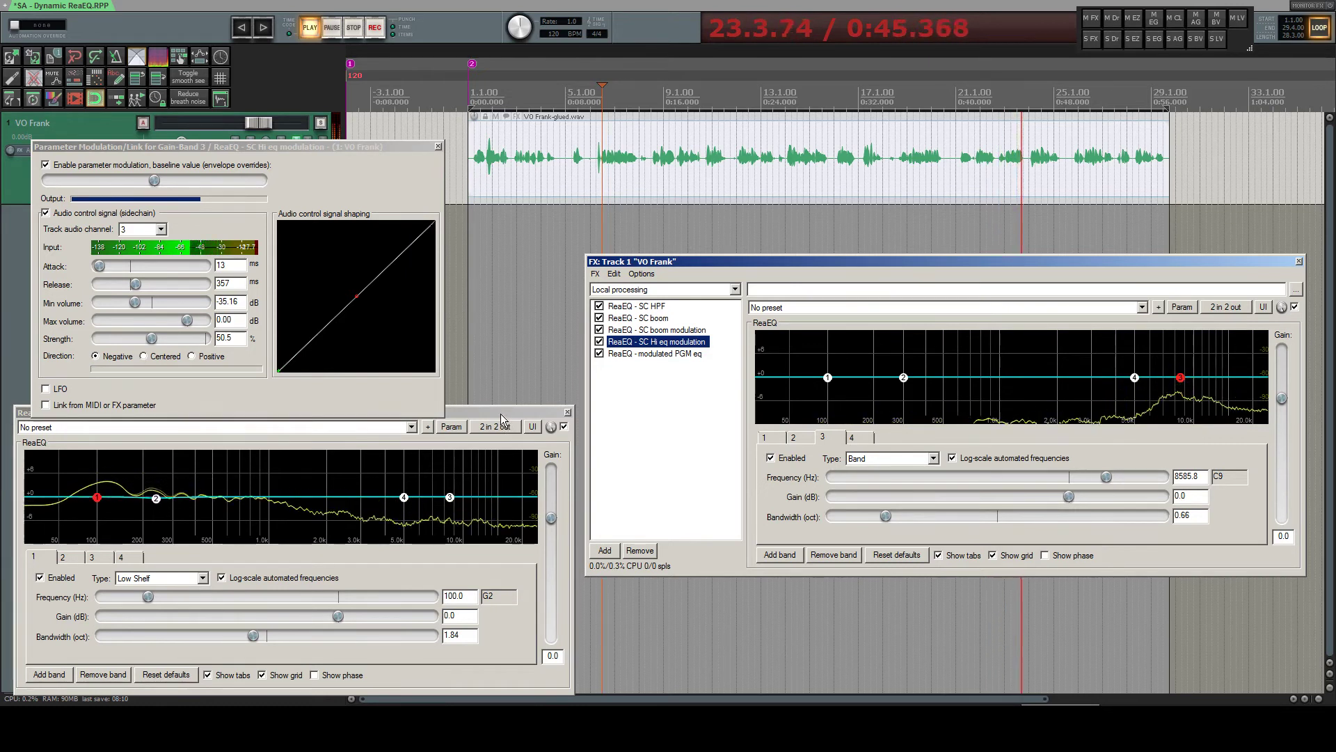
click(490, 440)
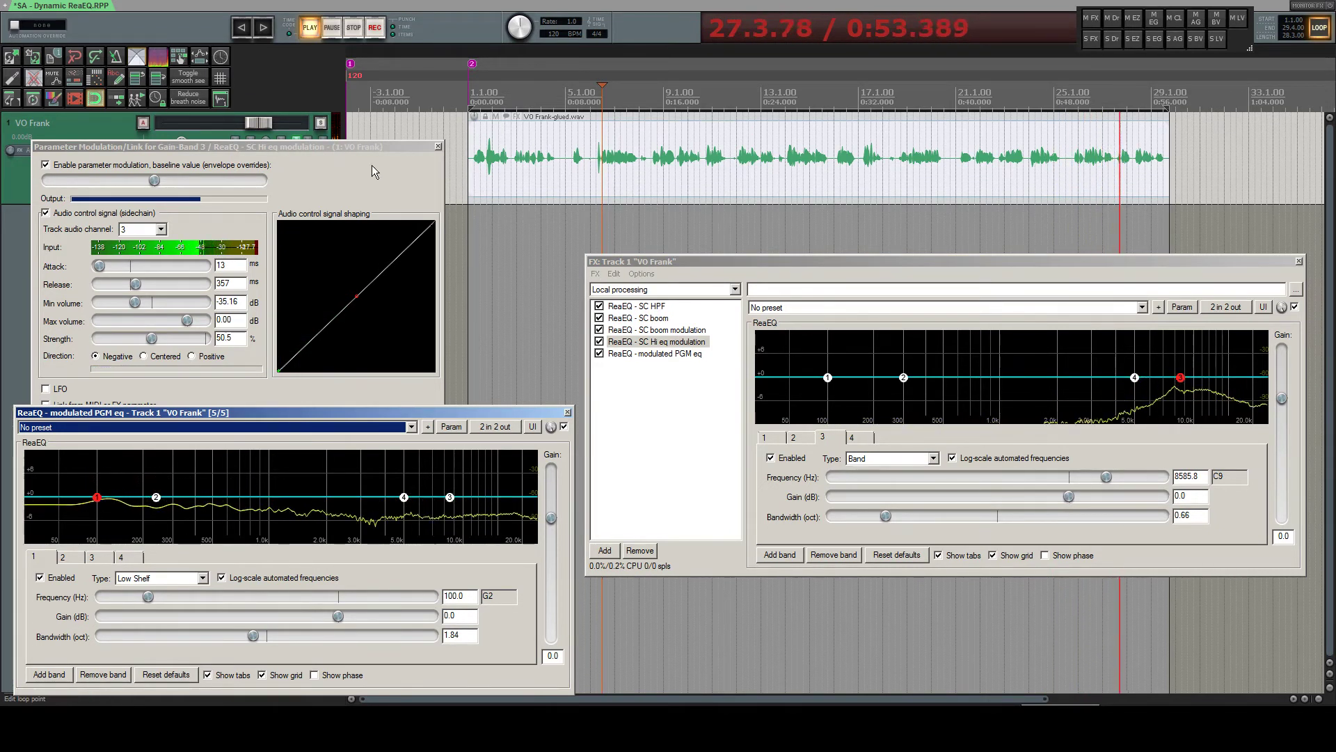
click(370, 145)
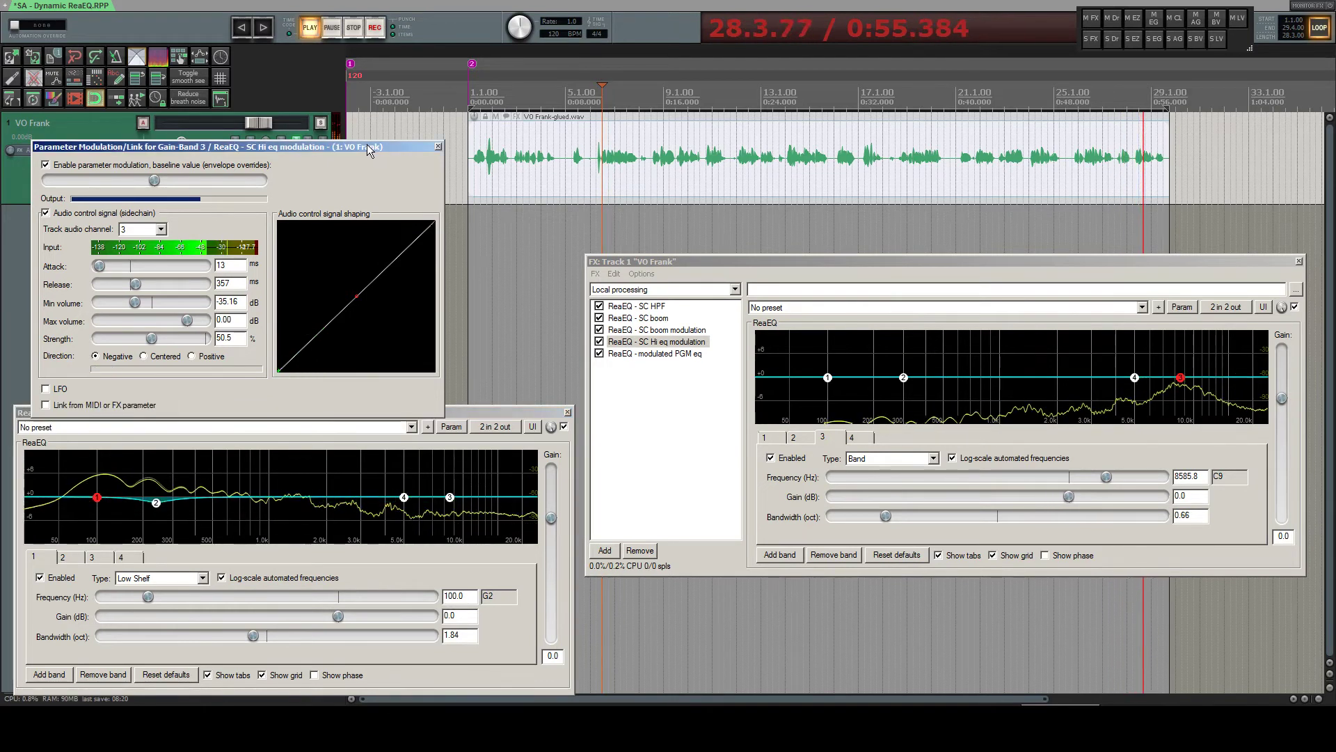
Close the Gain-Band 3 settings and open modulation settings for the PGM eq's Gain-Band 2.
click(439, 147)
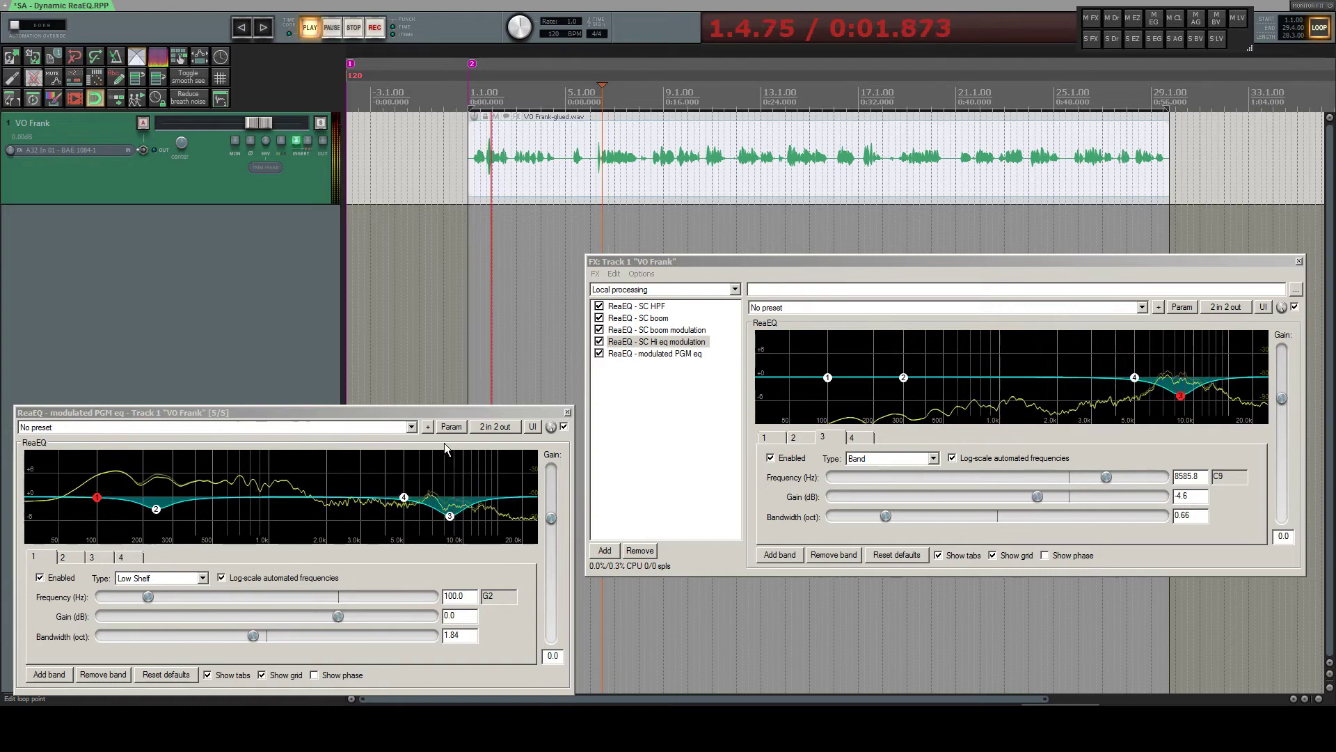
drag(423, 410, 420, 306)
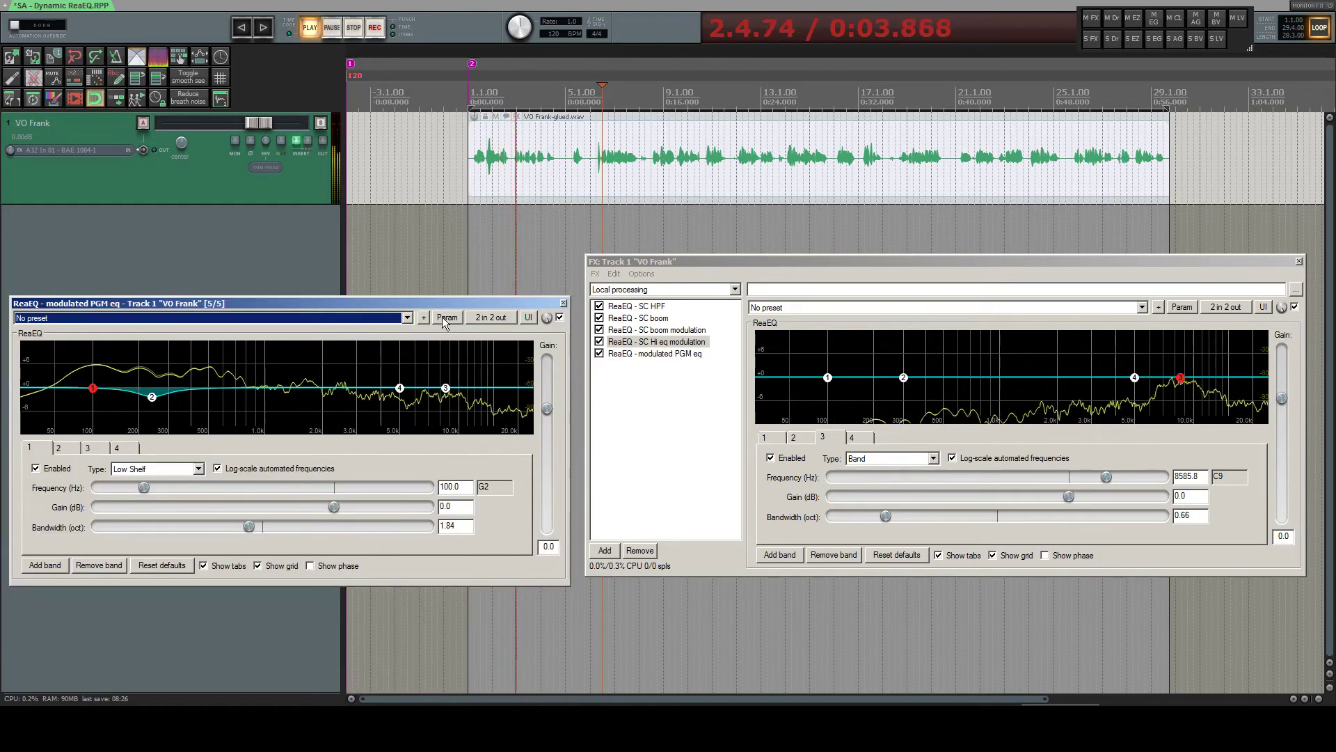
click(442, 318)
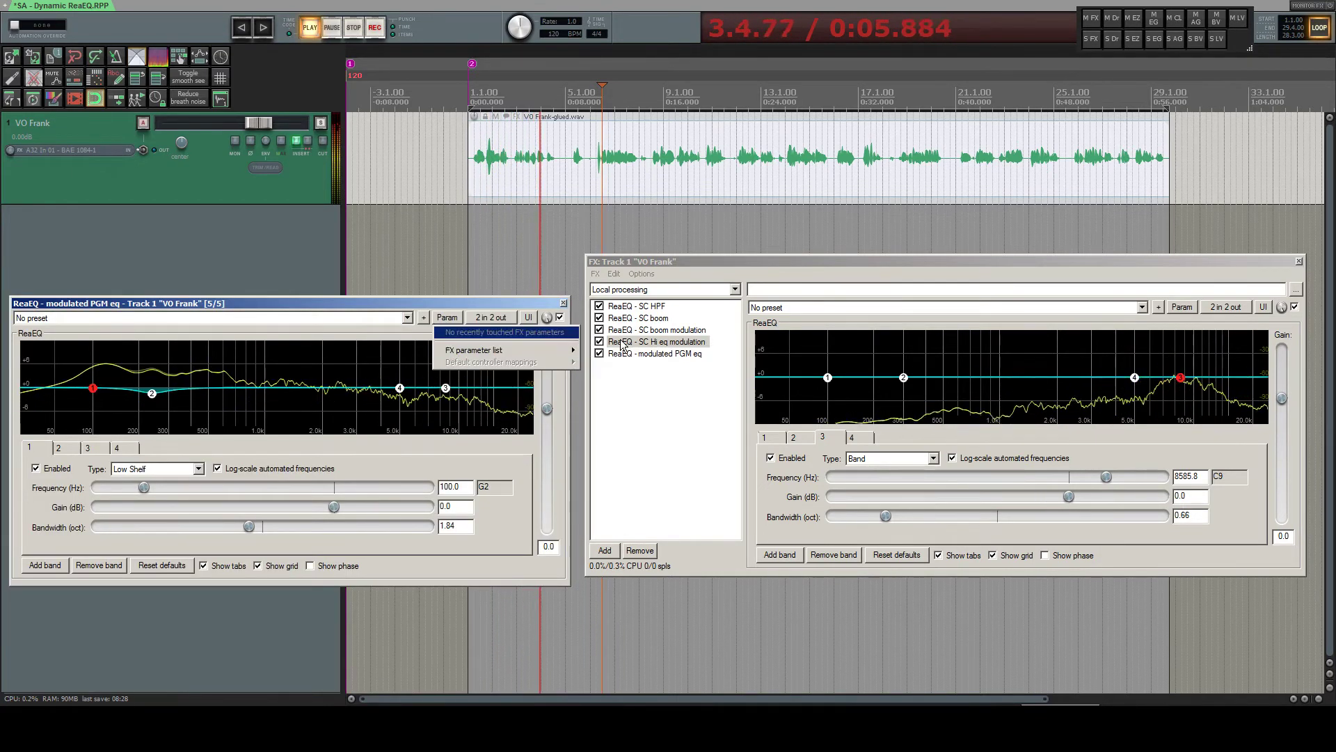
mouse_move(556, 350)
mouse_move(696, 374)
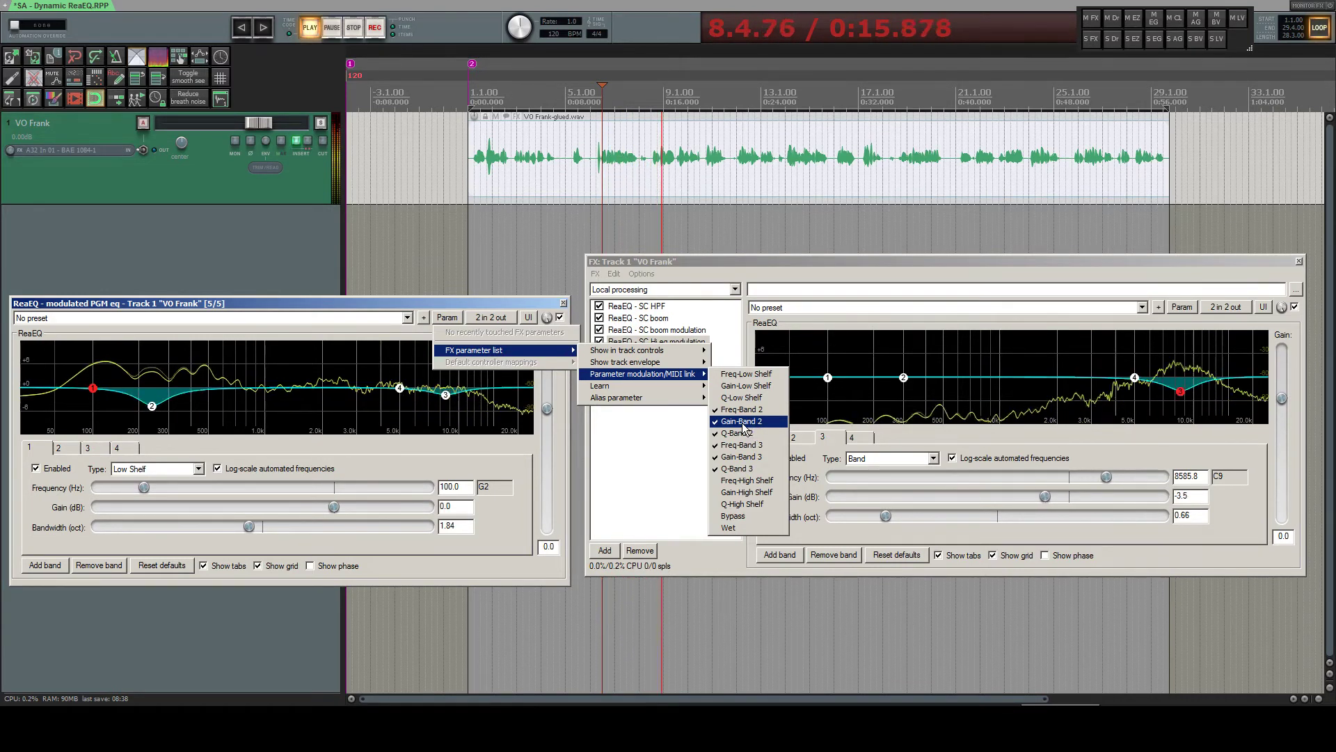
click(743, 423)
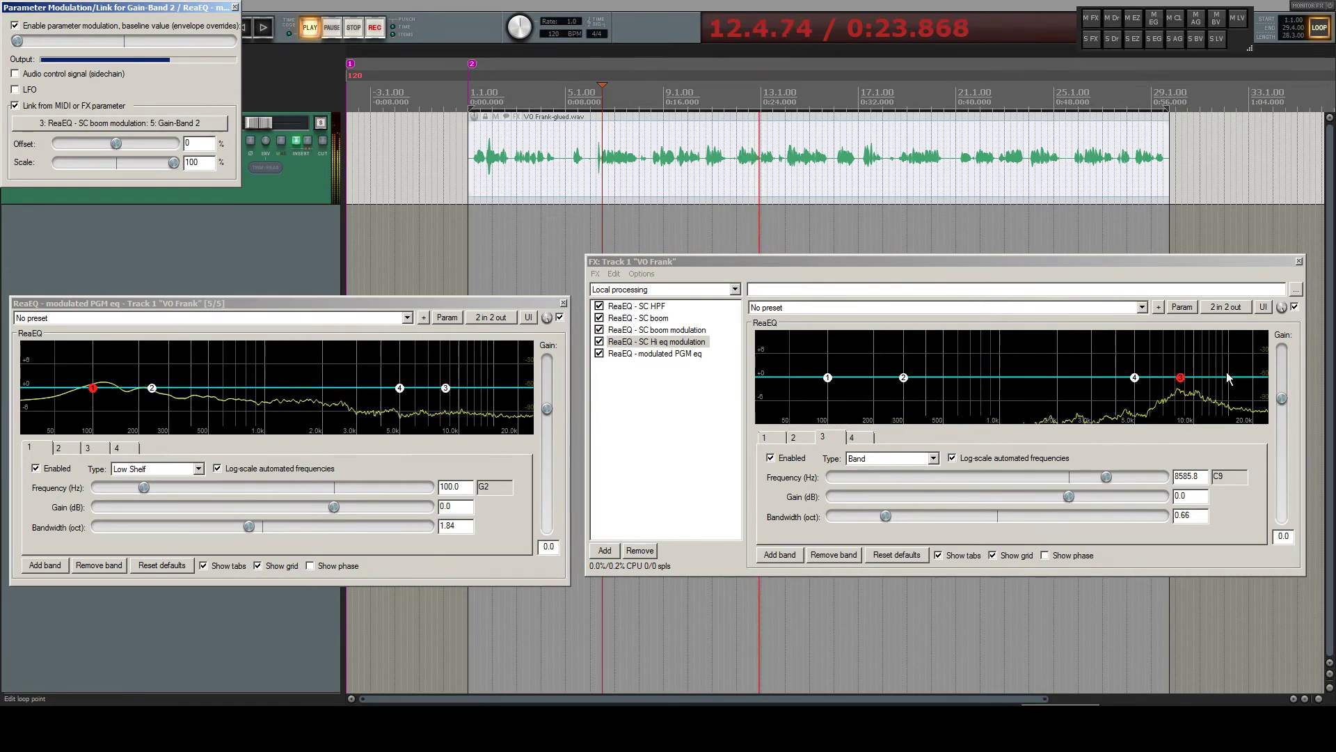
Link PGM band 2 gain to SC boom modulation at 0% offset and 100% scale.
mouse_move(1184, 384)
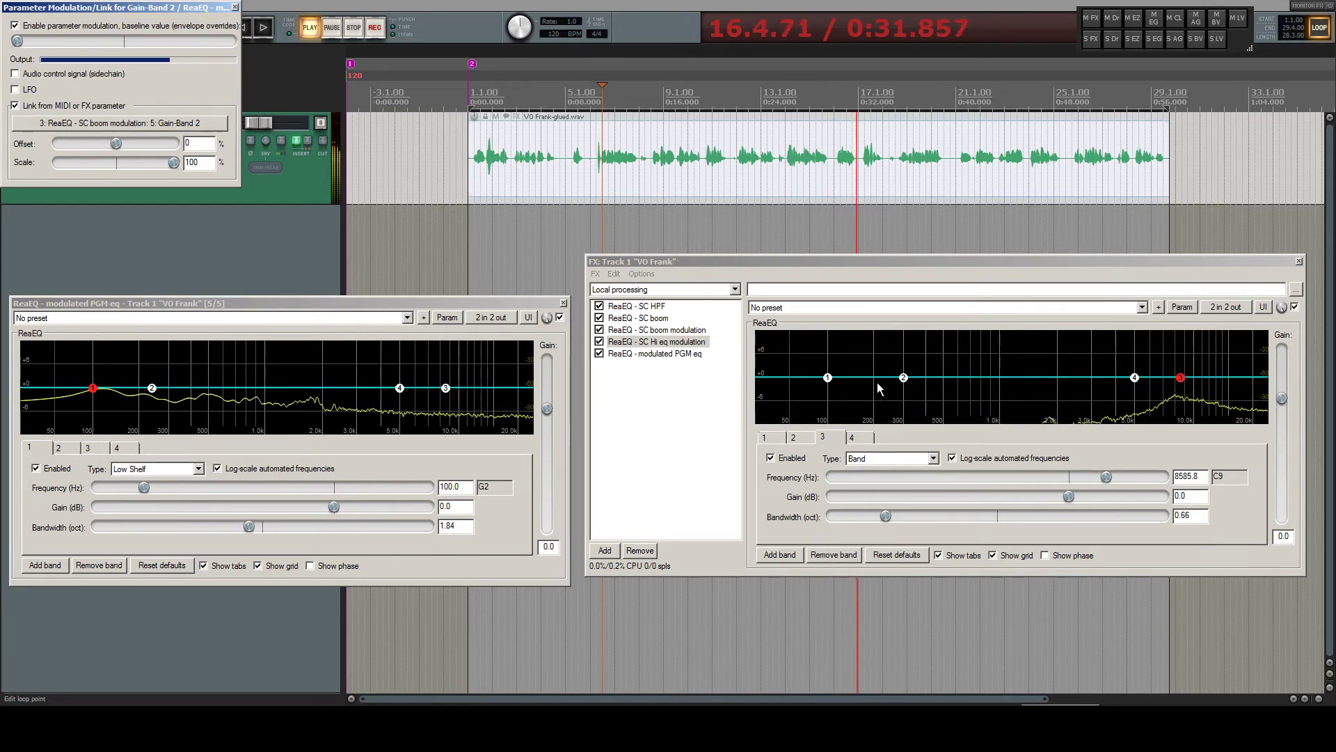
click(657, 330)
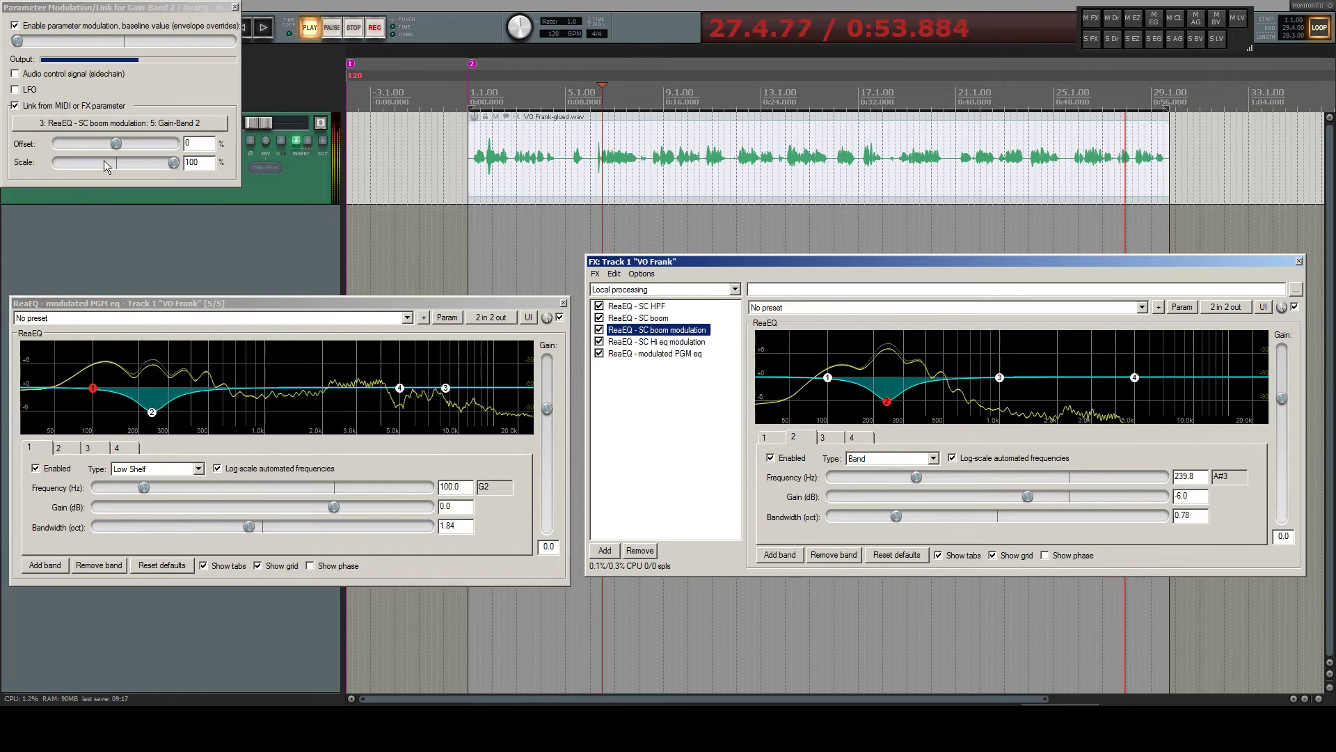
click(172, 164)
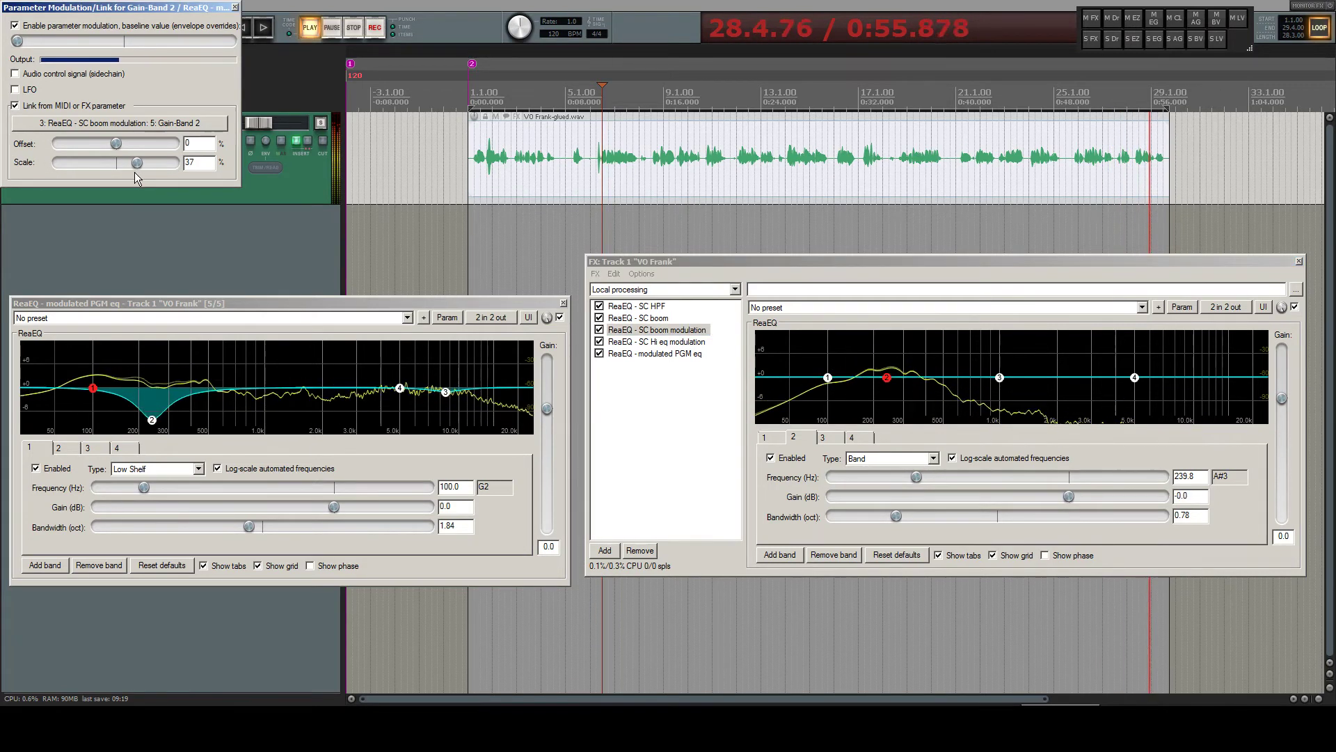
drag(115, 174, 155, 173)
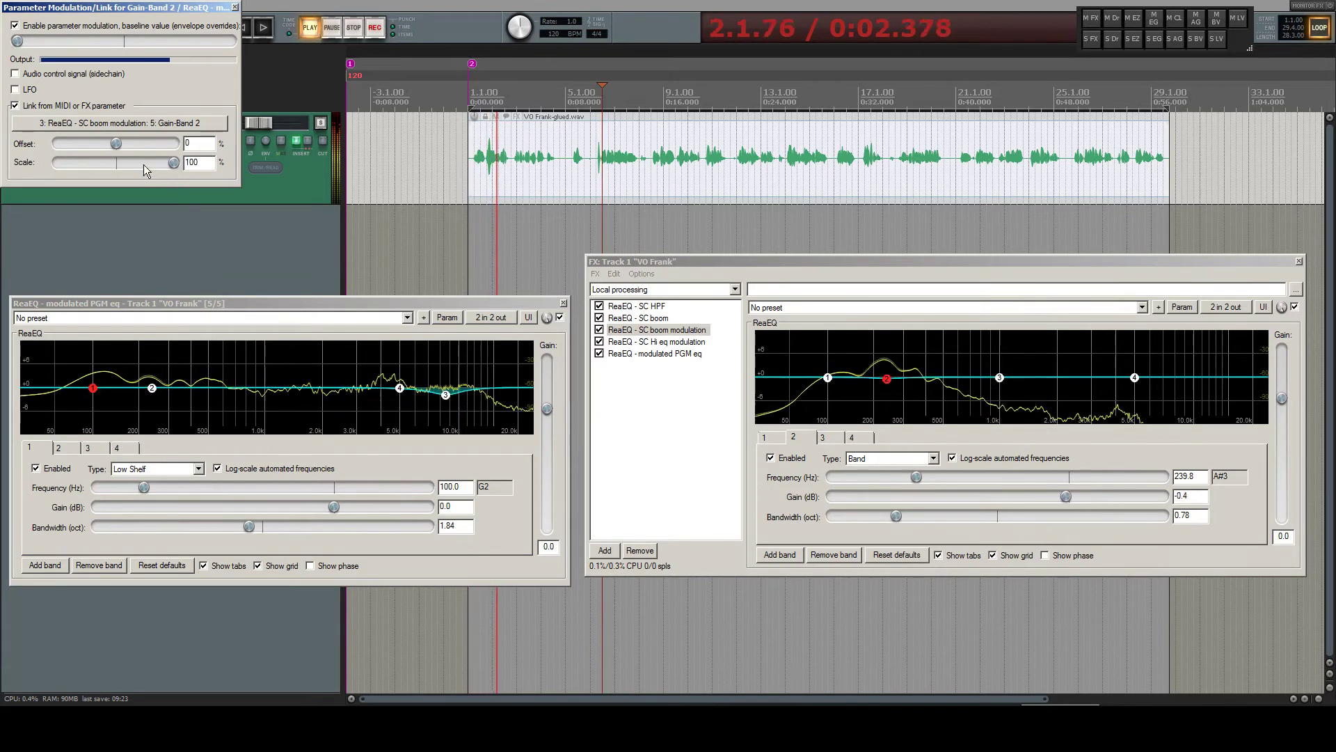
drag(95, 144, 161, 148)
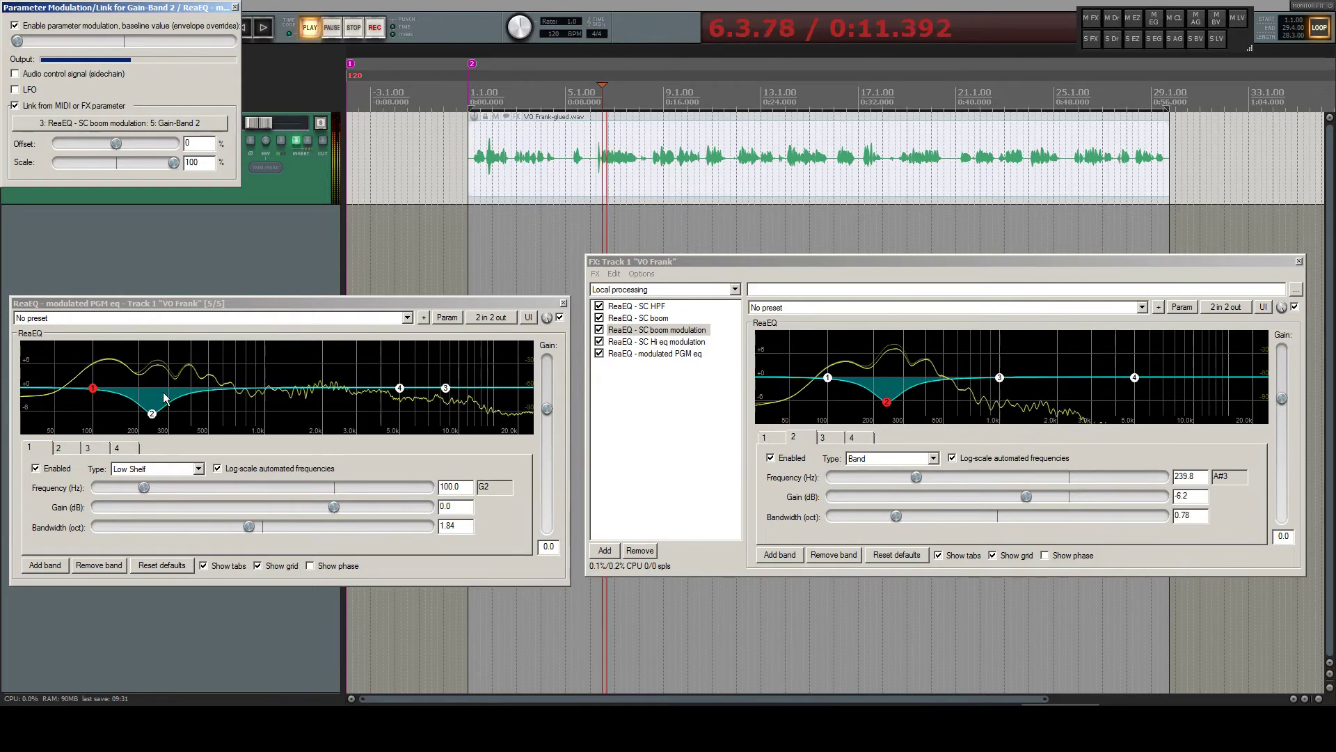
click(235, 9)
Review the PGM eq's parameter modulation/MIDI link list, then stop playback at 0:11.
click(447, 317)
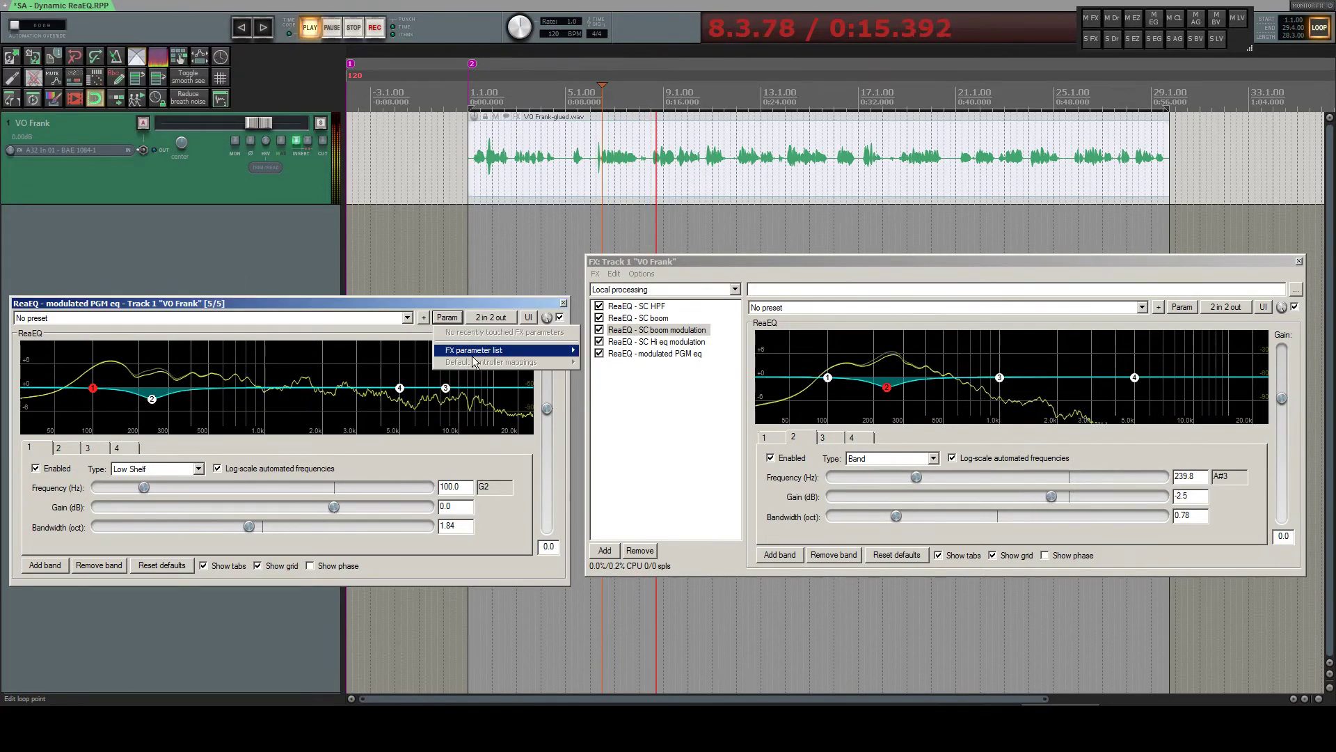
mouse_move(542, 350)
mouse_move(659, 377)
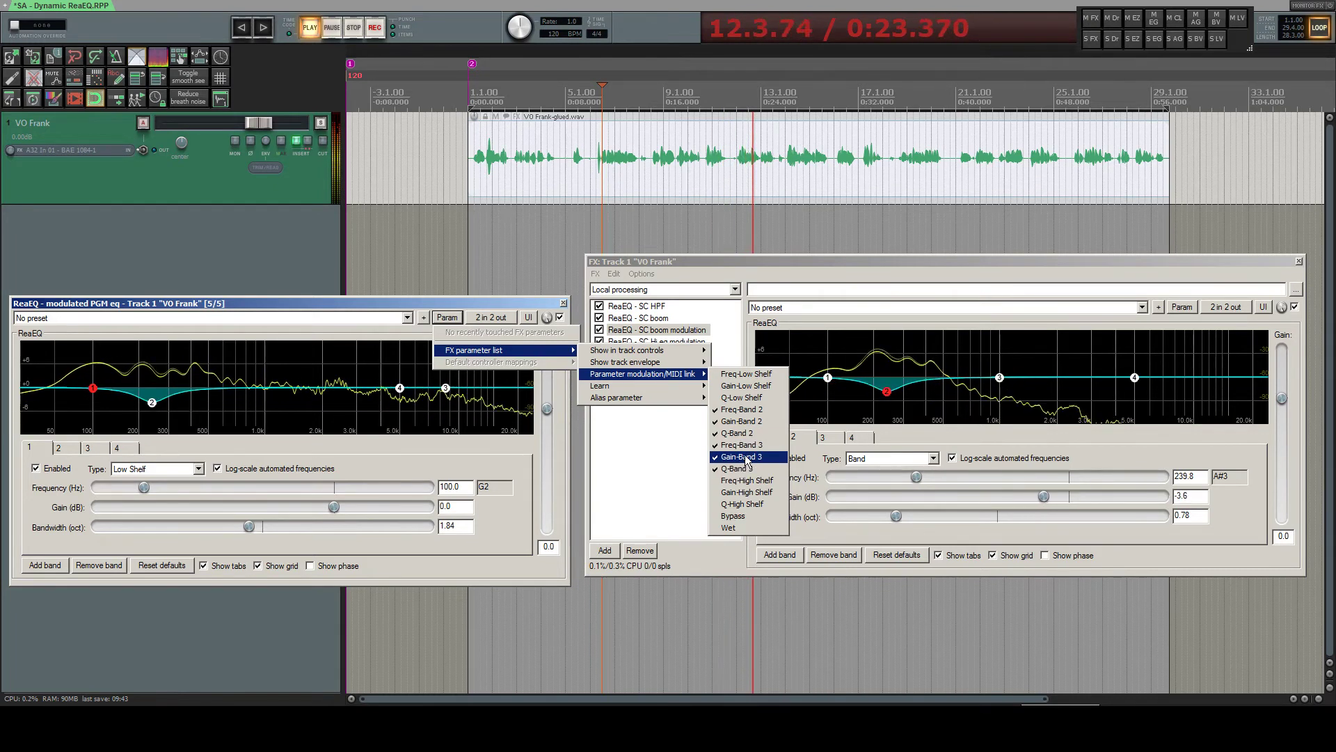
click(659, 276)
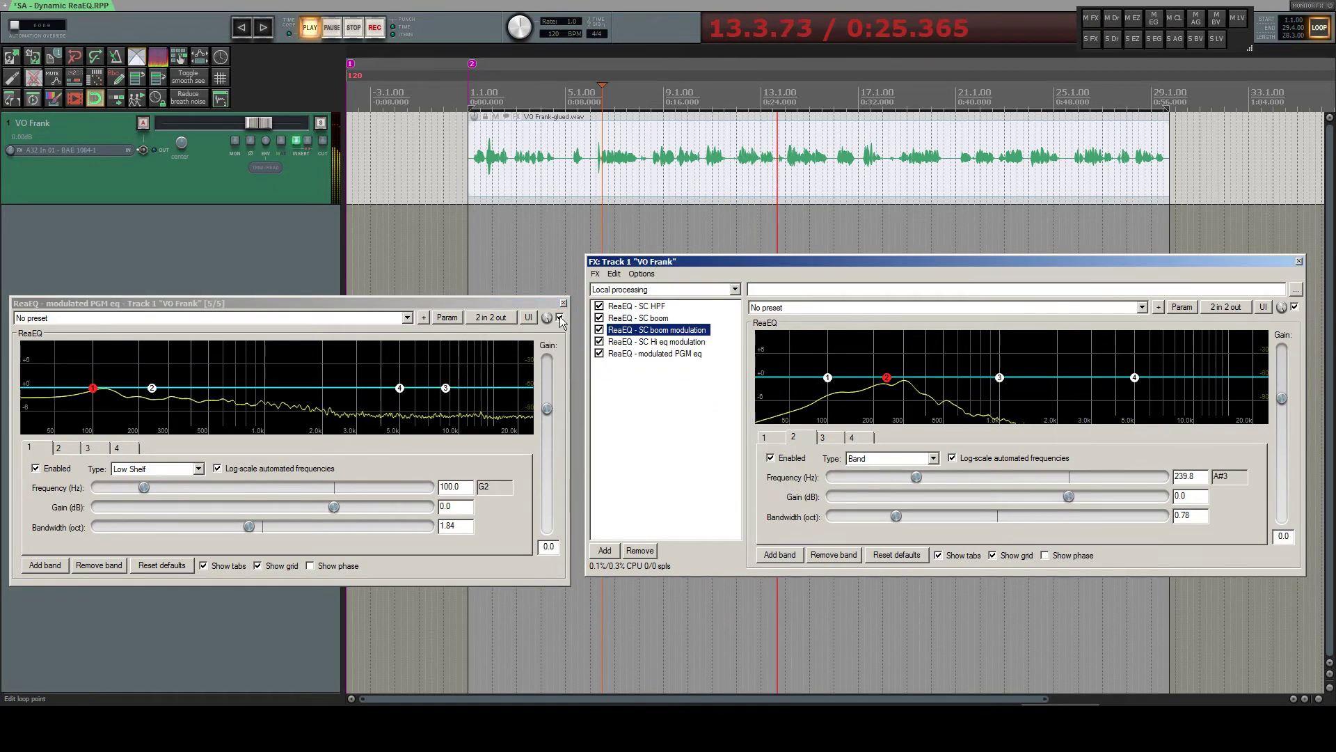
key(space)
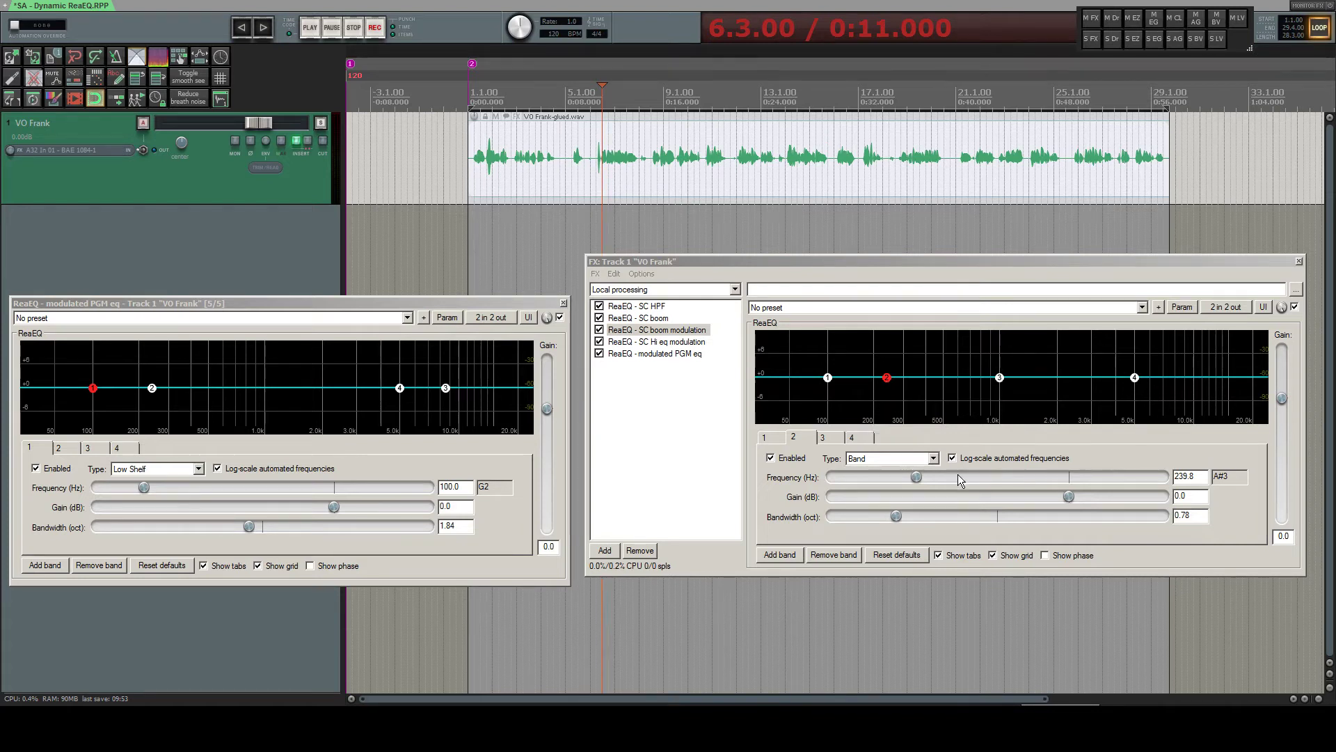
Start playback and tune SC boom modulation's band 2 frequency to about 243.2 Hz.
click(657, 343)
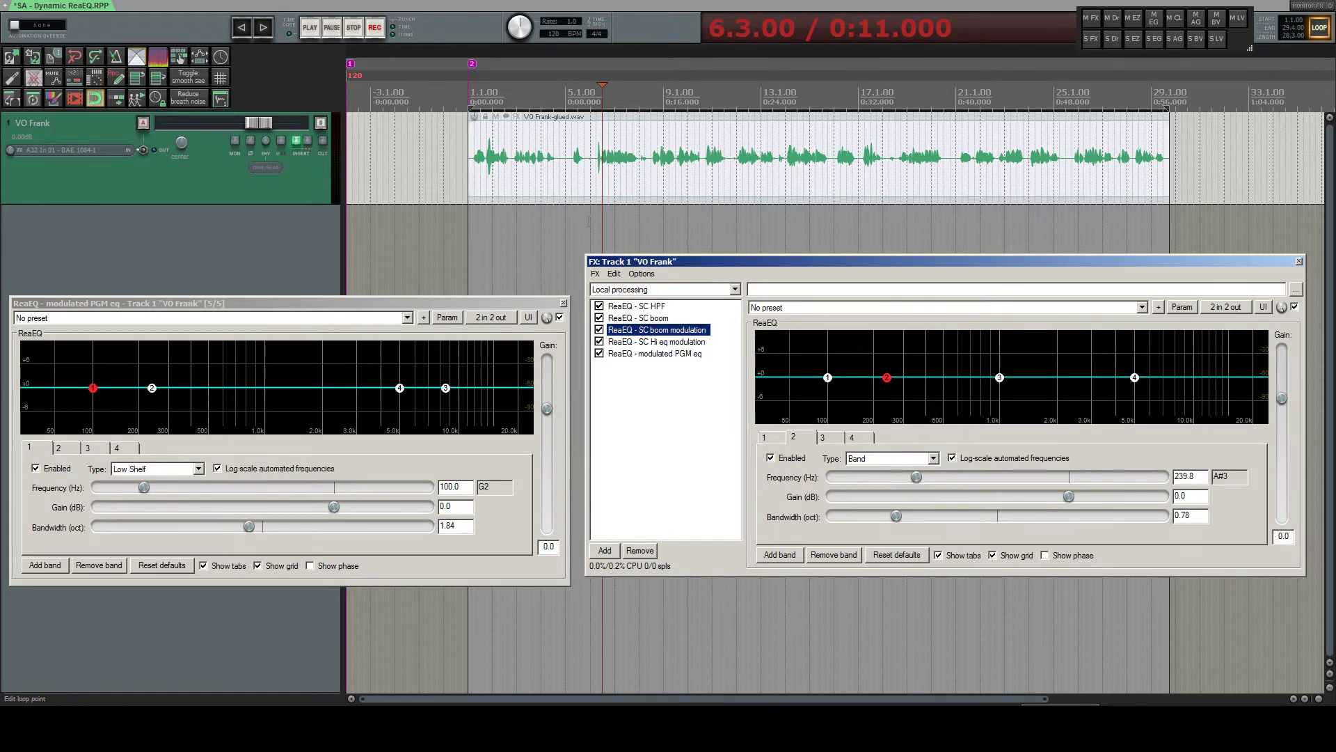
key(space)
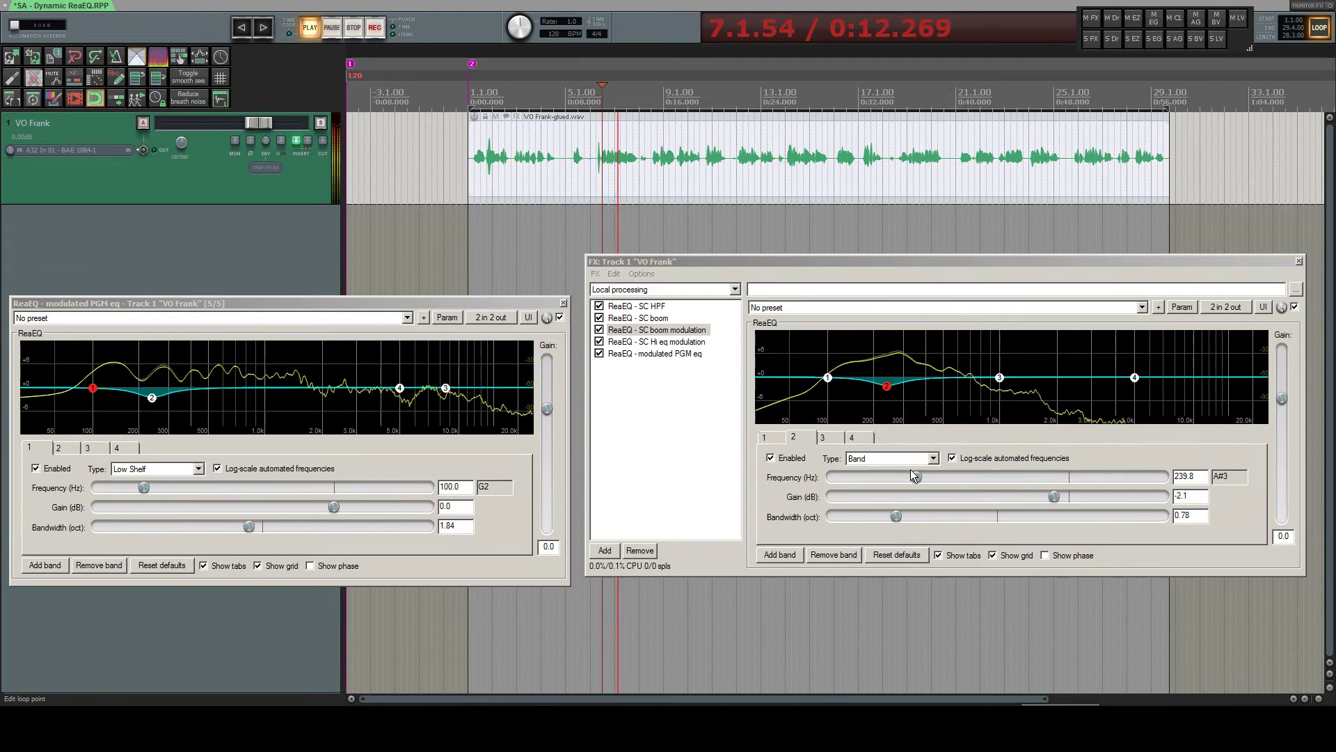
drag(915, 476, 926, 495)
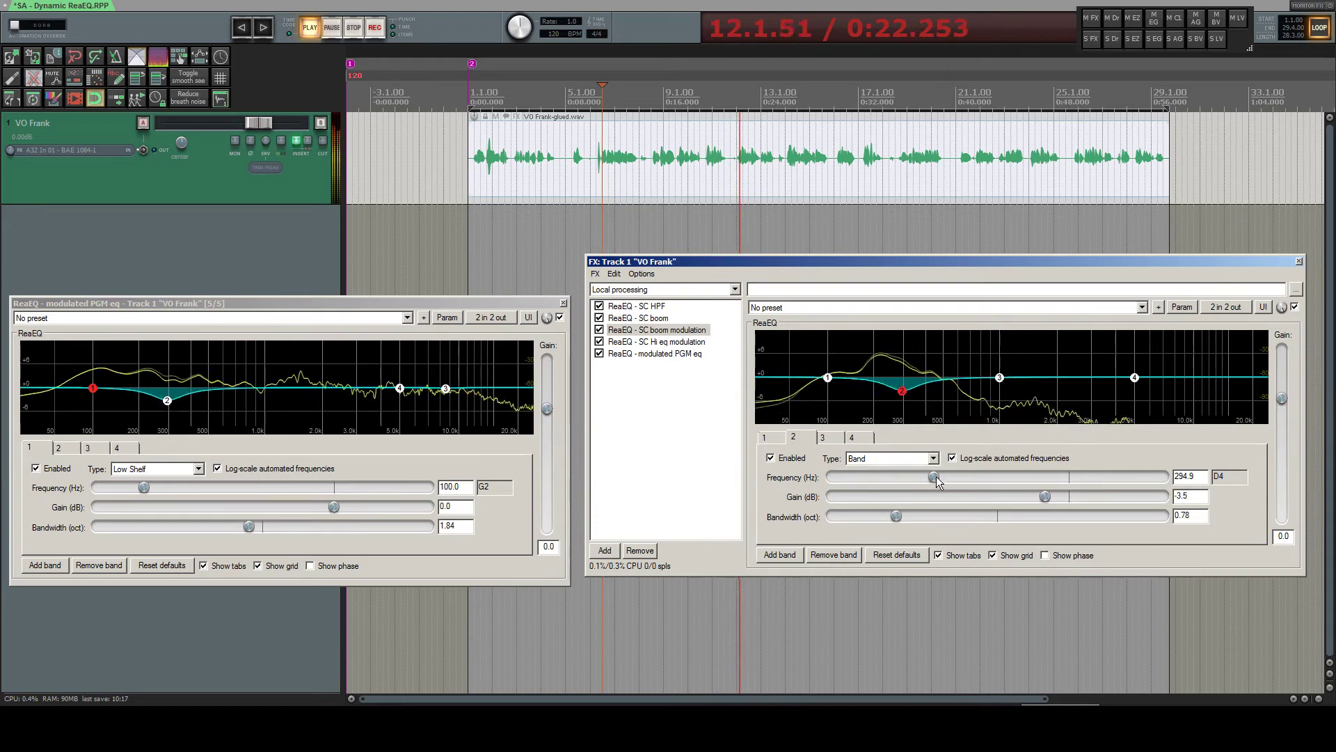
mouse_move(937, 480)
mouse_down()
mouse_move(959, 473)
mouse_move(898, 486)
mouse_move(911, 478)
mouse_up()
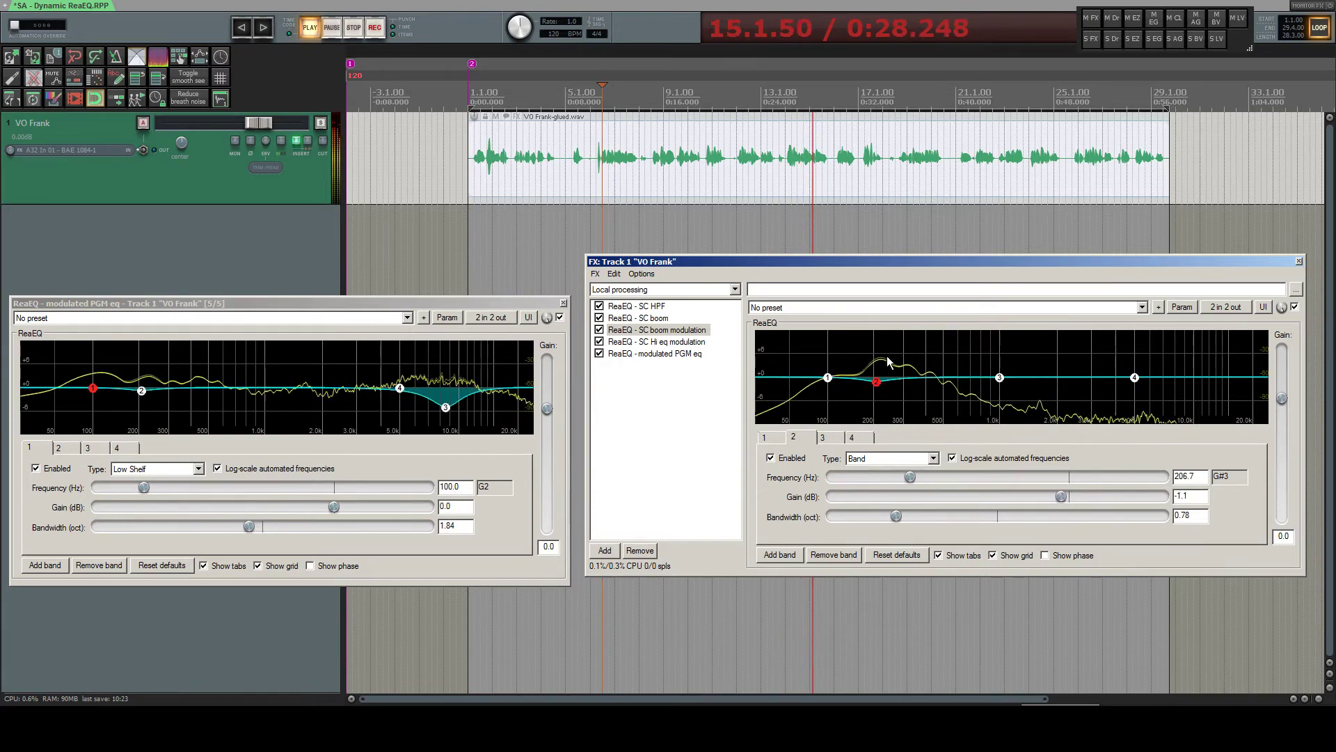
drag(912, 476, 926, 479)
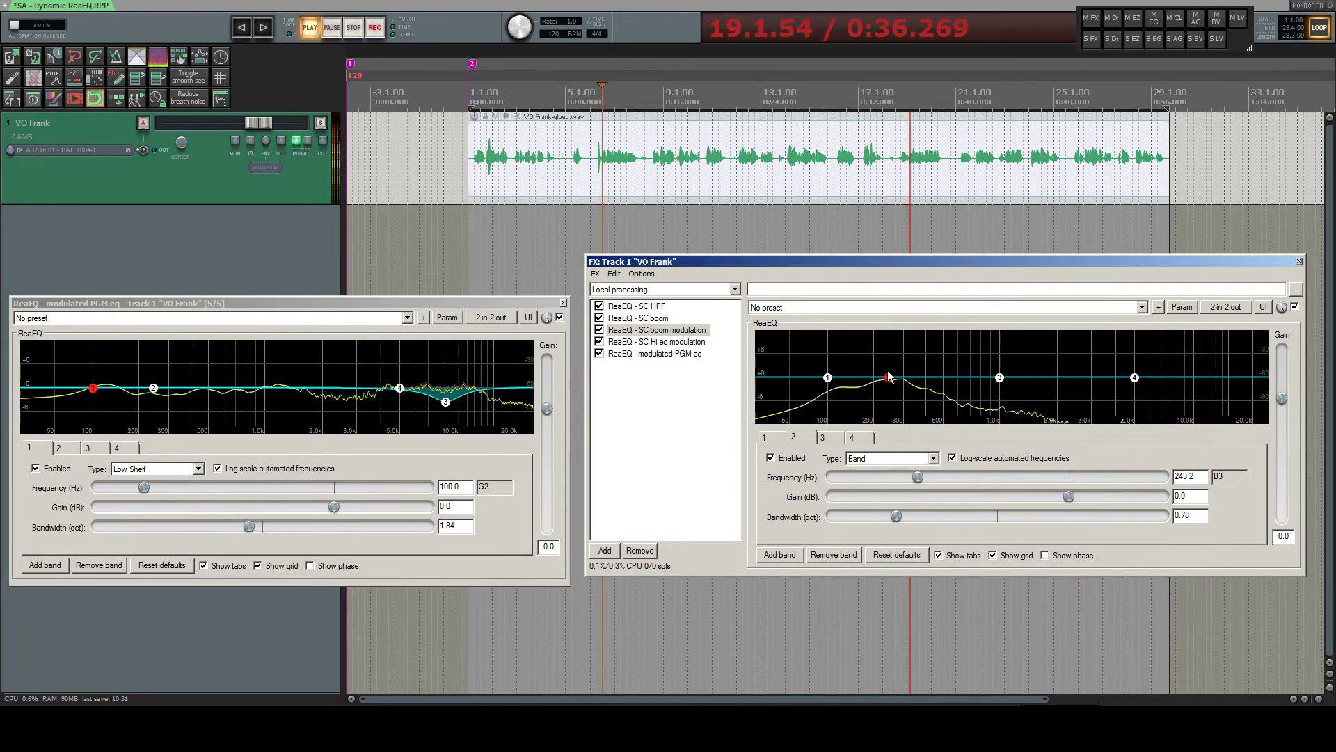
mouse_move(894, 384)
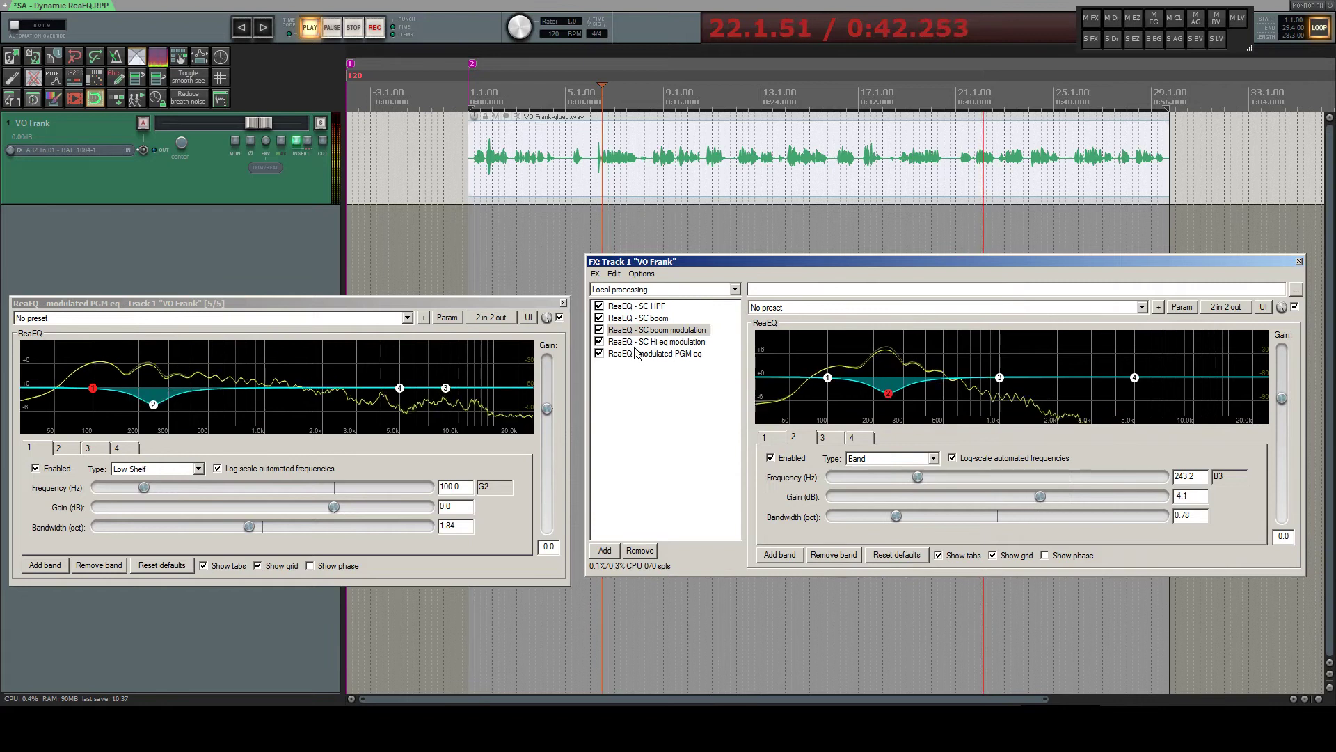
Set SC Hi eq modulation's band 3 to 8132.8 Hz, 0.72 oct bandwidth and 0 dB gain.
click(656, 342)
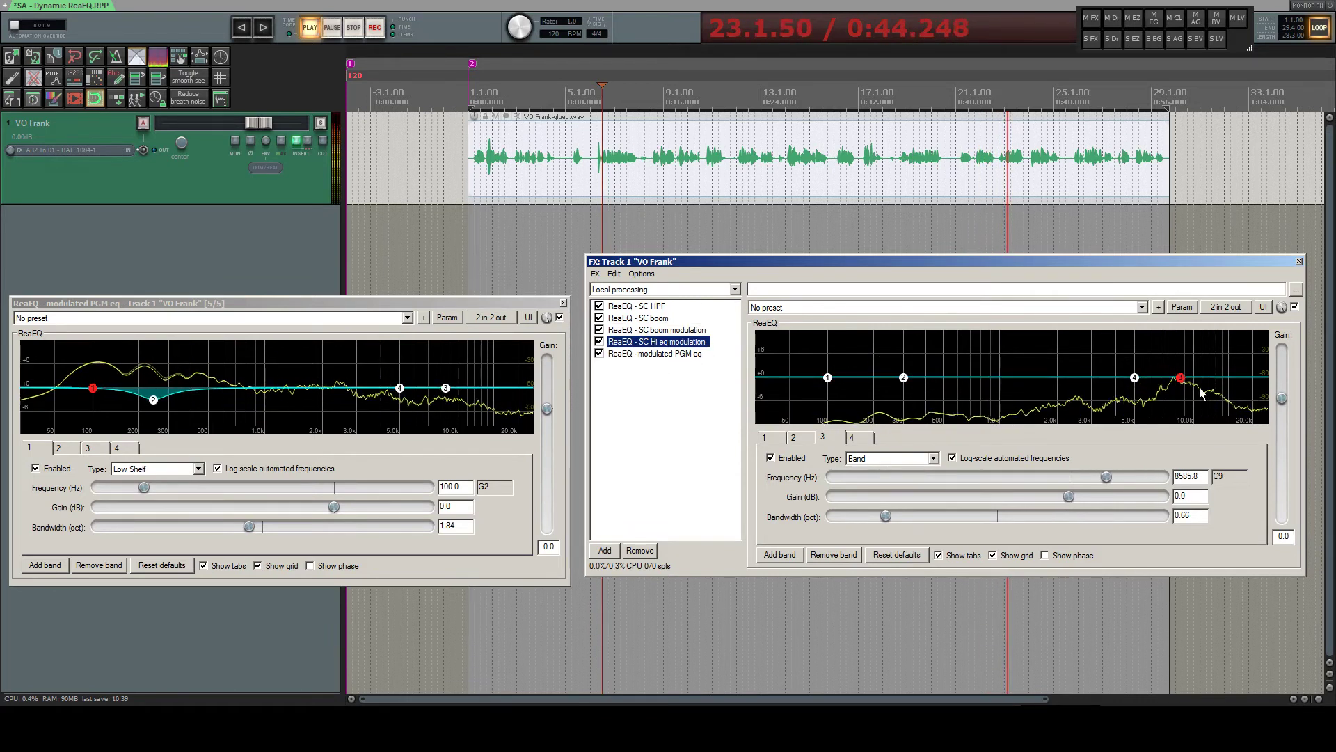
drag(1113, 476, 1106, 474)
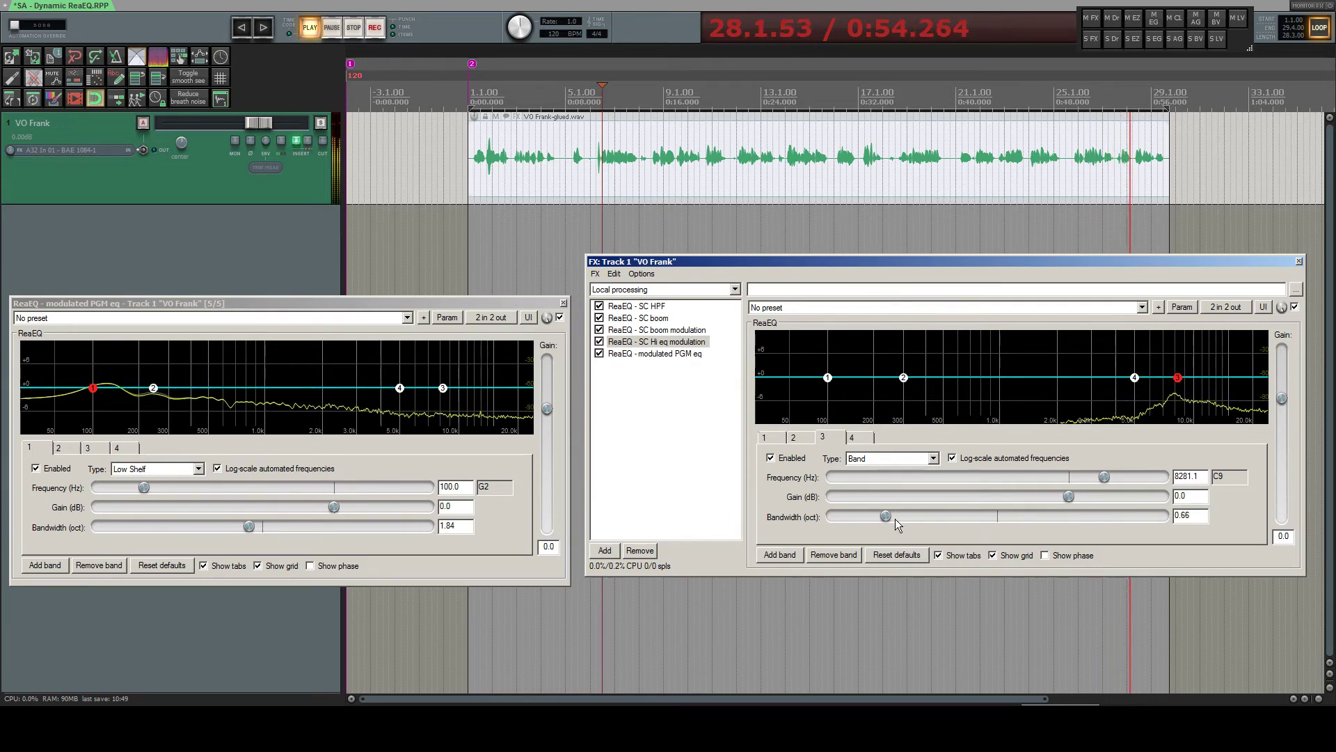
drag(895, 519, 959, 518)
drag(1068, 497, 1023, 499)
double_click(1020, 497)
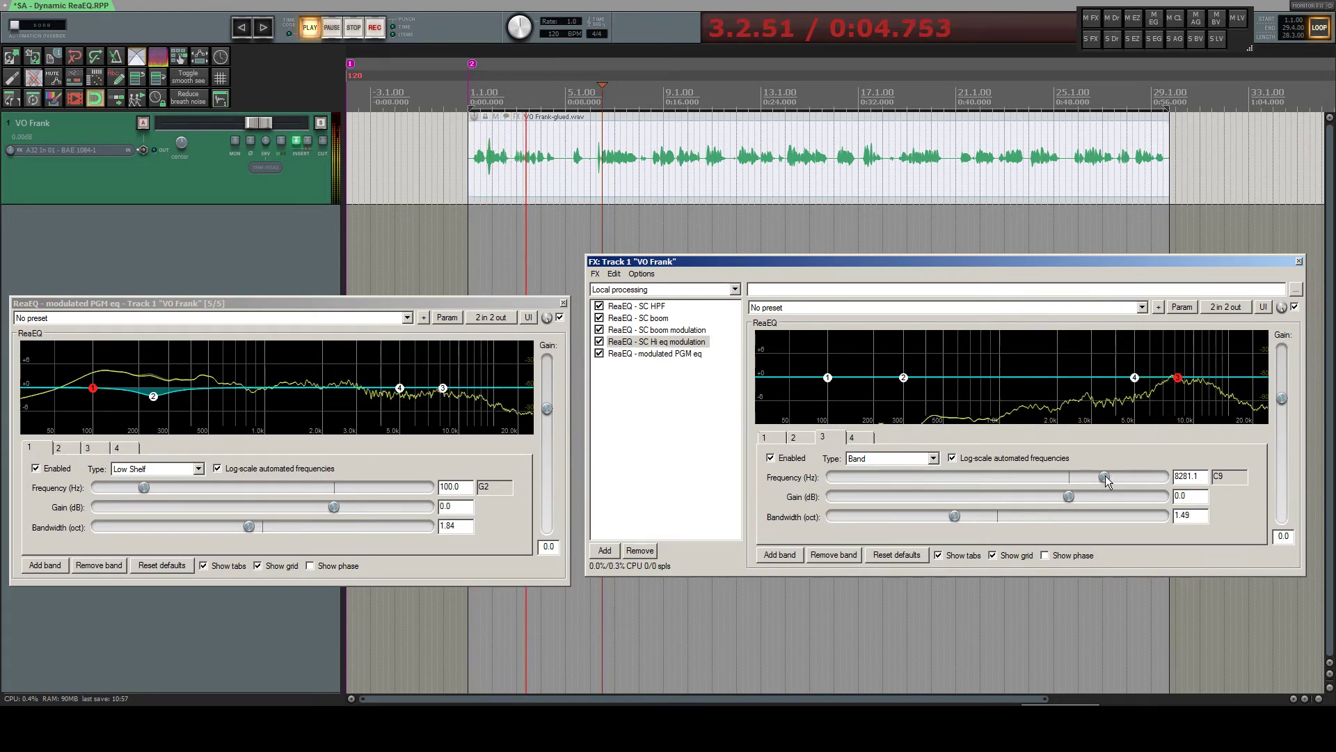
mouse_move(1098, 475)
mouse_down()
mouse_move(1116, 483)
mouse_move(1103, 479)
mouse_up()
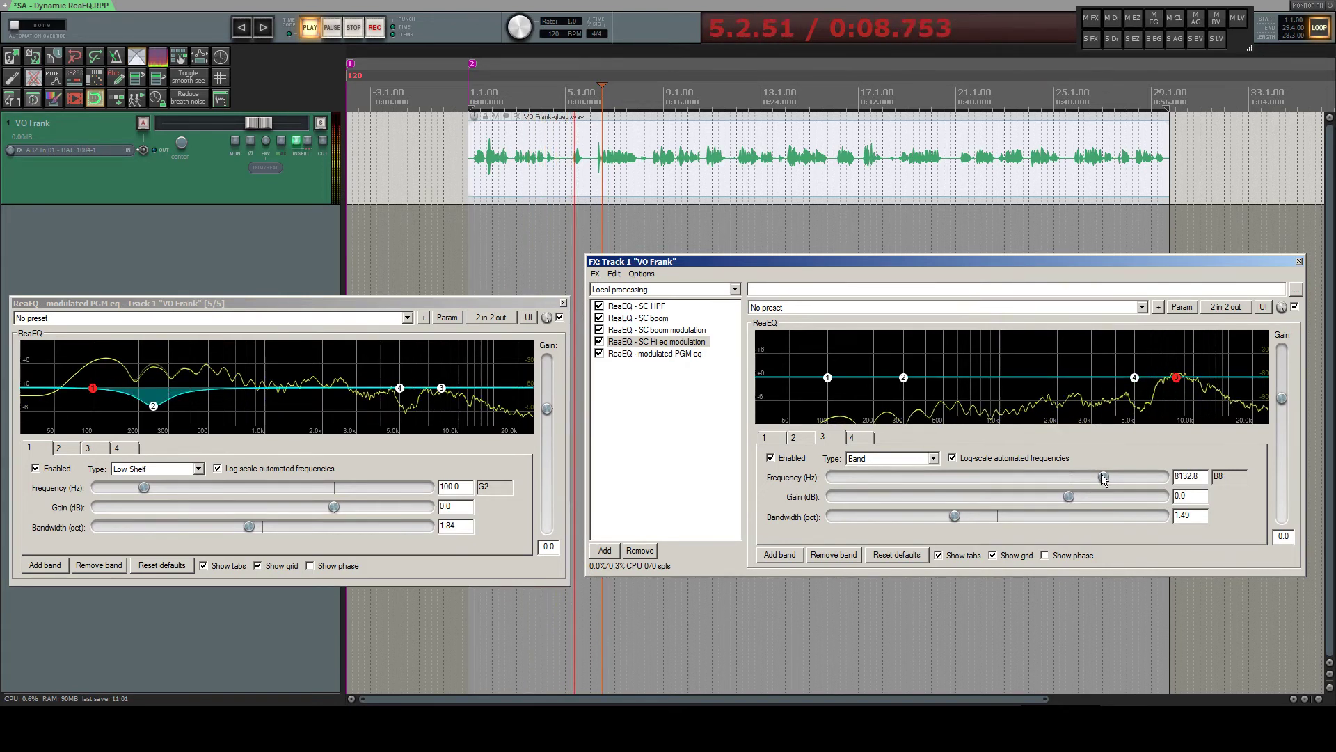
drag(965, 516, 893, 517)
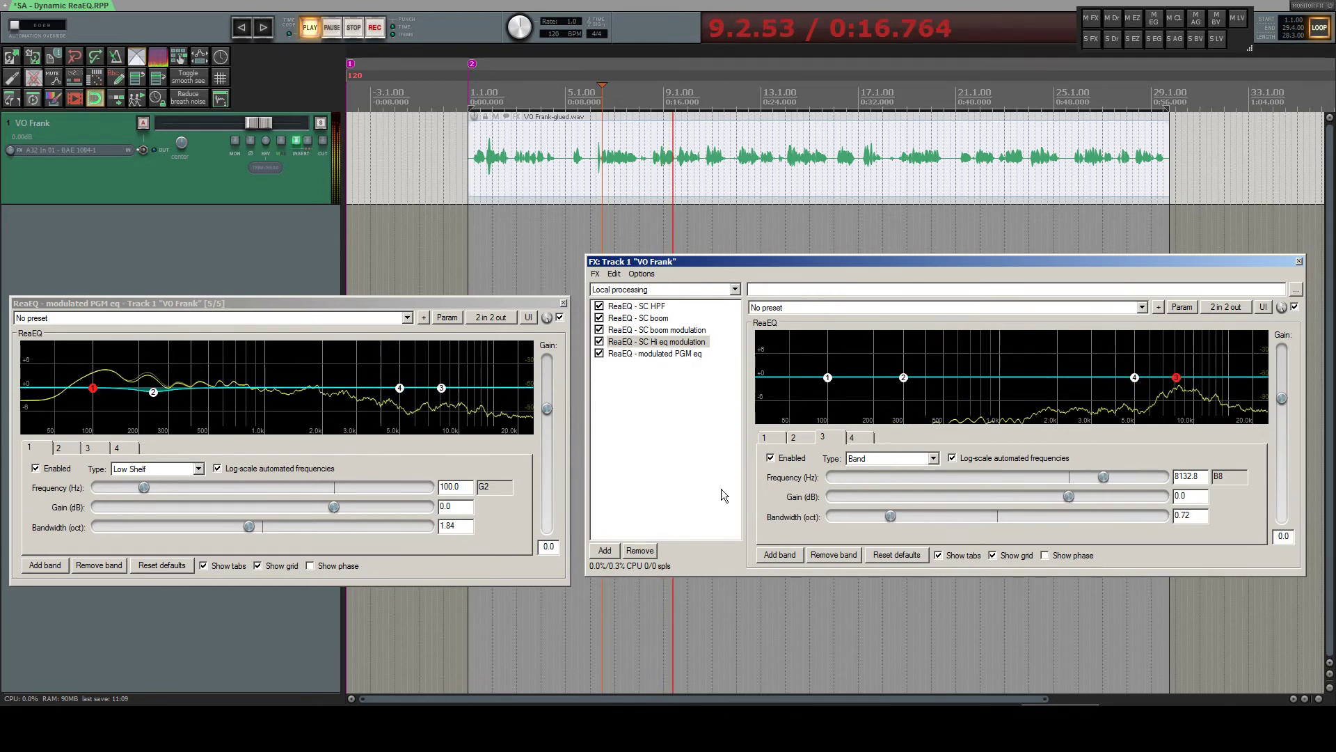
Review the PGM eq's modulation links, then stop playback at 0:05.000.
click(445, 317)
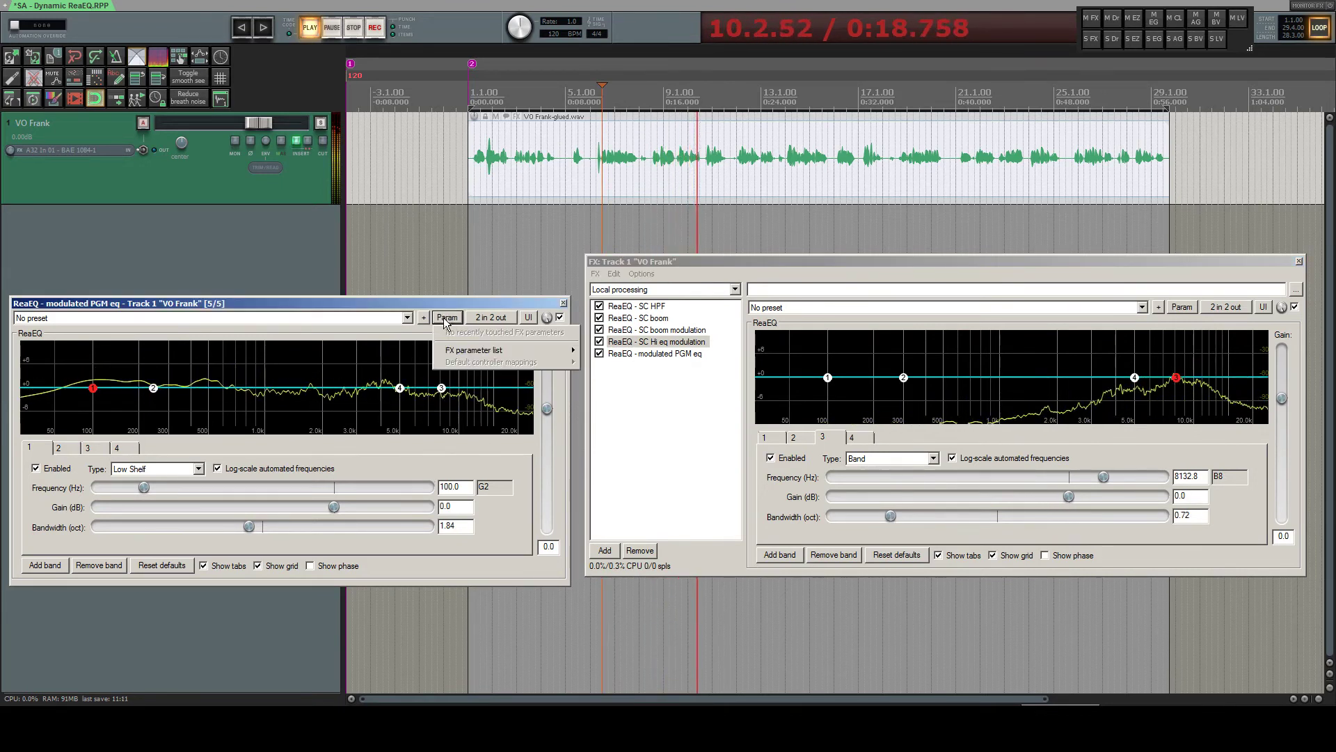
mouse_move(487, 350)
mouse_move(612, 375)
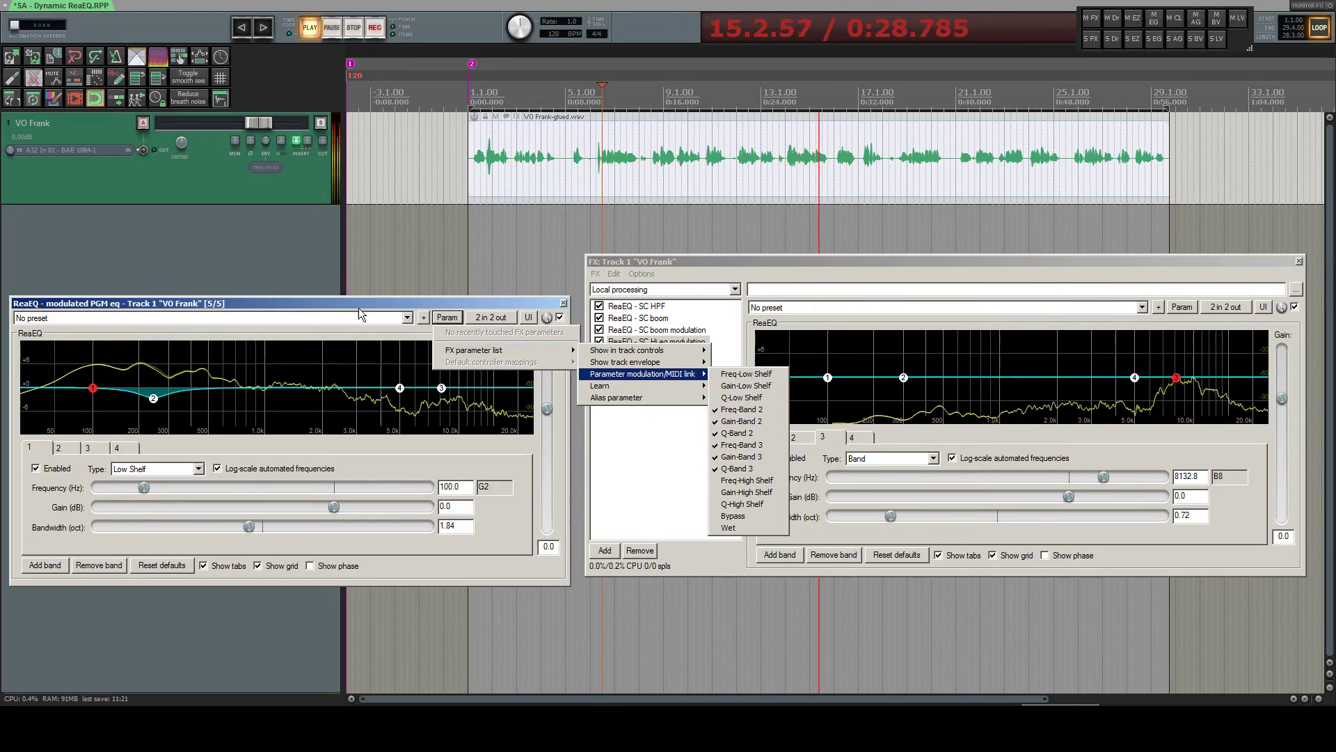
click(710, 341)
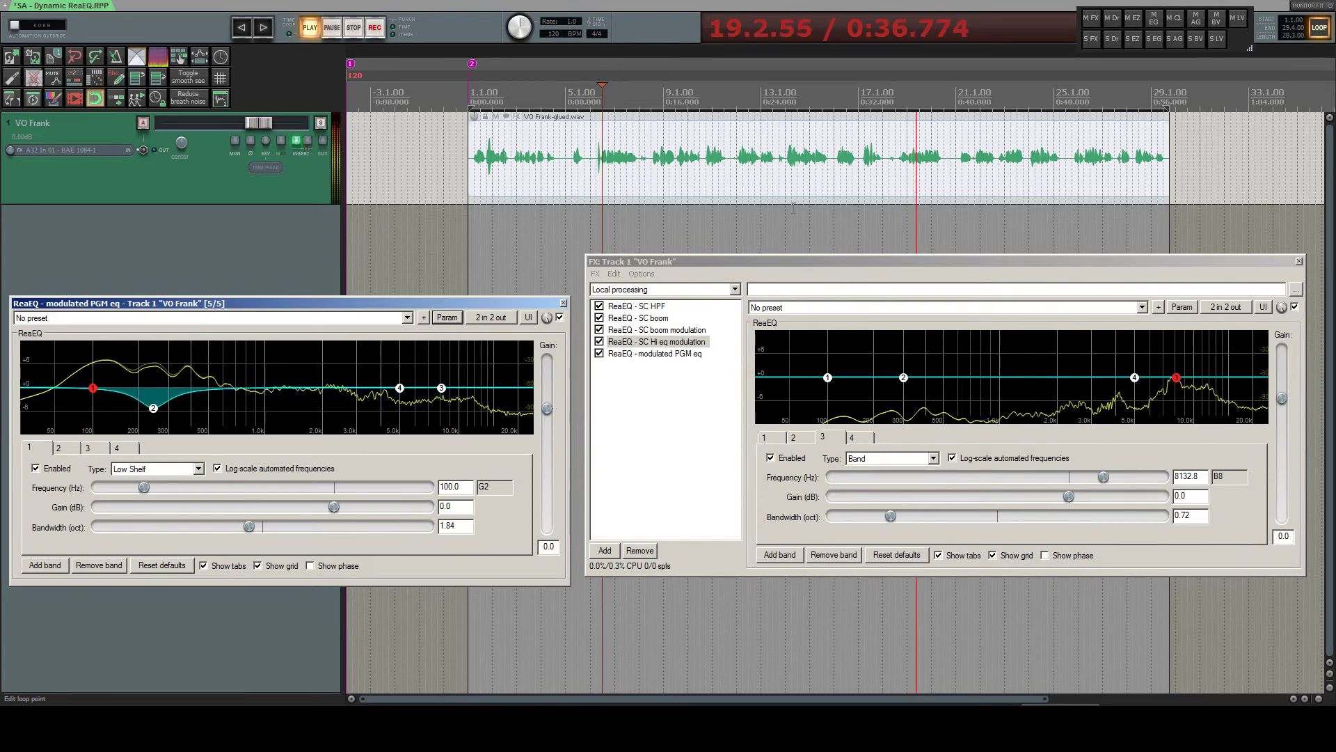
click(531, 237)
key(space)
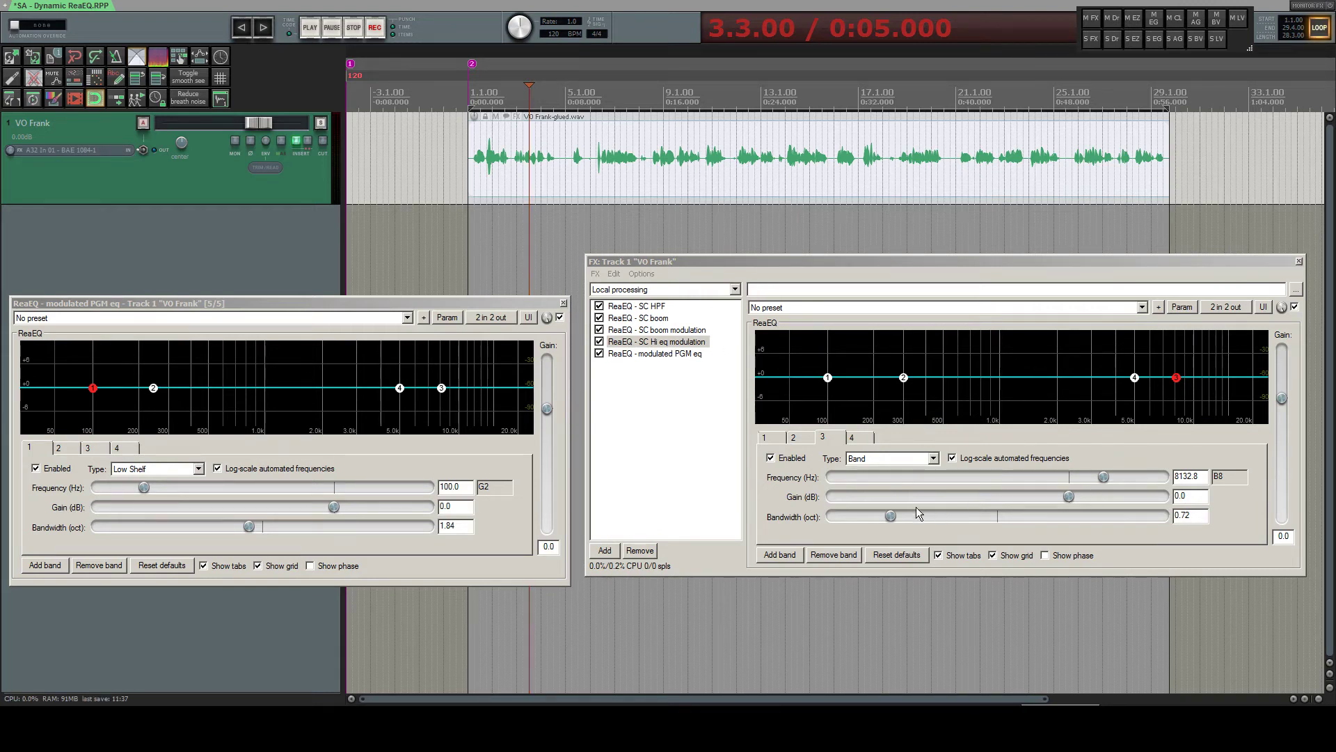
Bypass the modulated PGM eq and audition the voice-over from about 0:10.
click(655, 308)
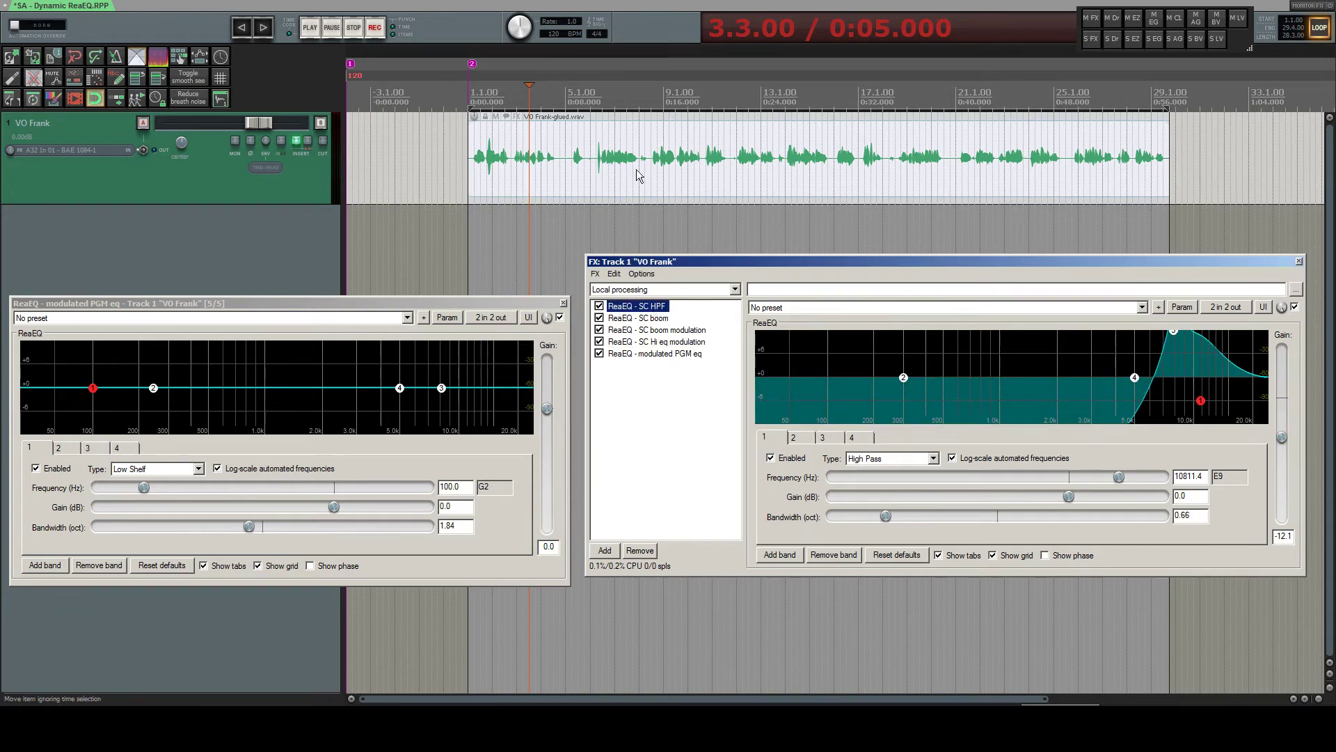
click(510, 221)
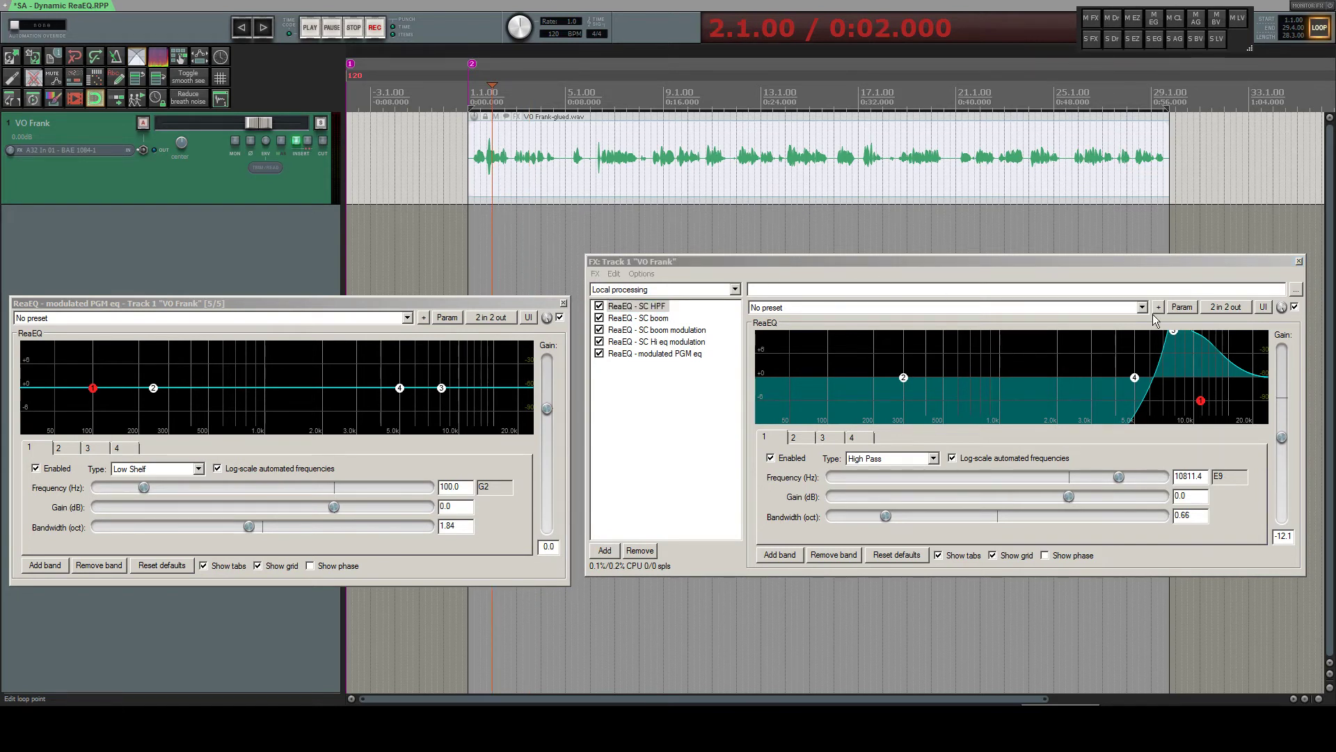
drag(498, 306, 507, 305)
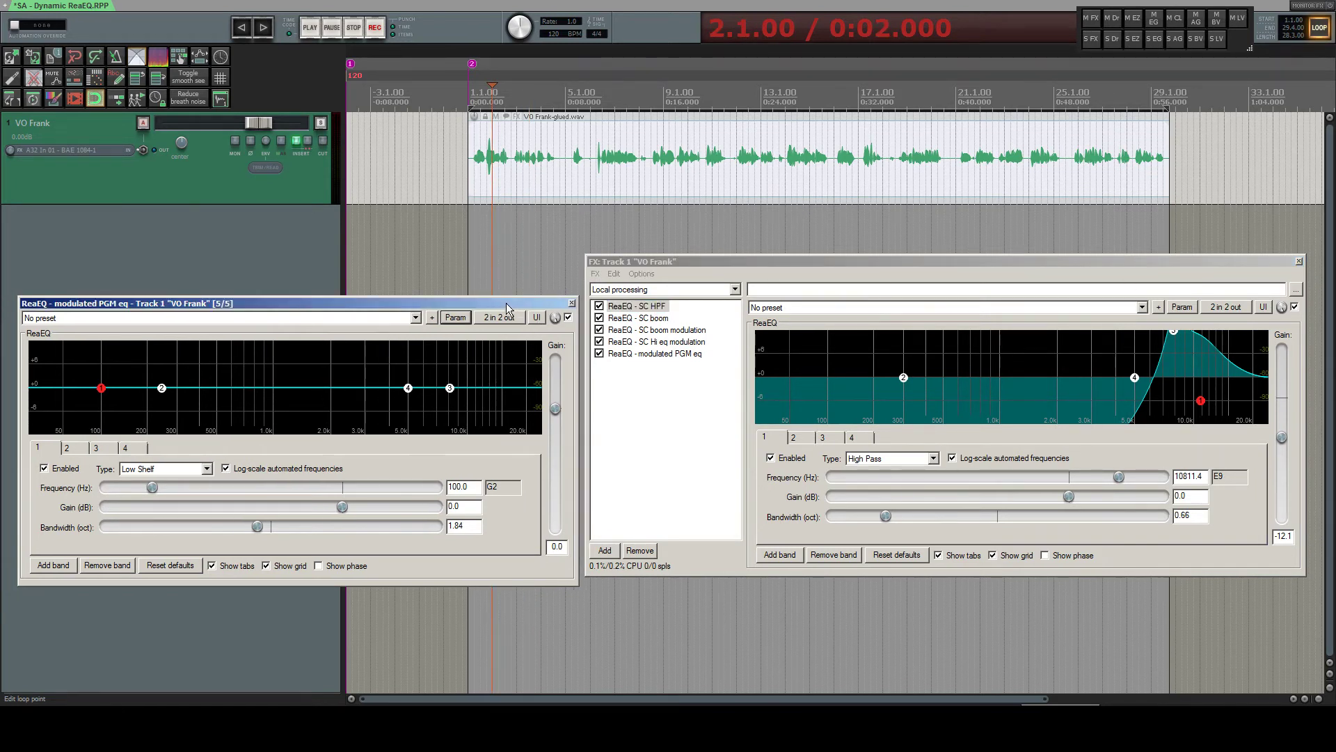
click(595, 222)
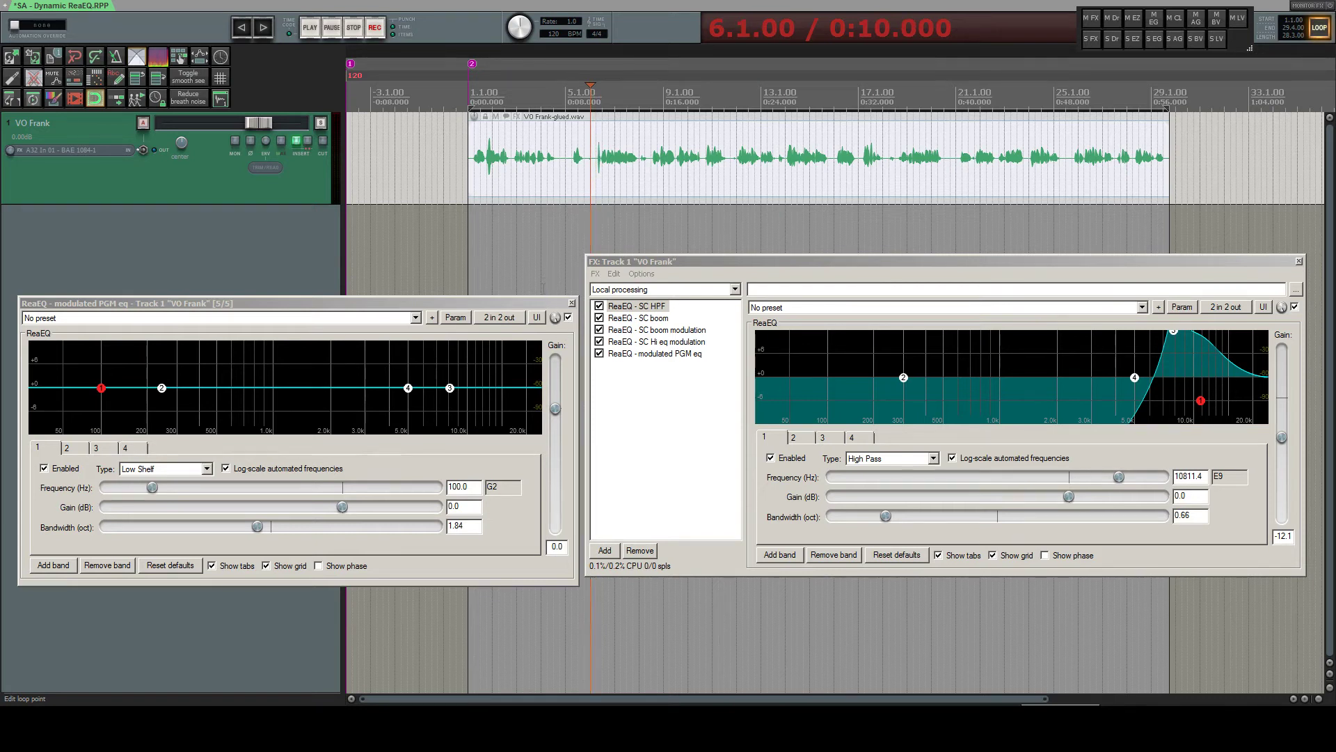
click(599, 354)
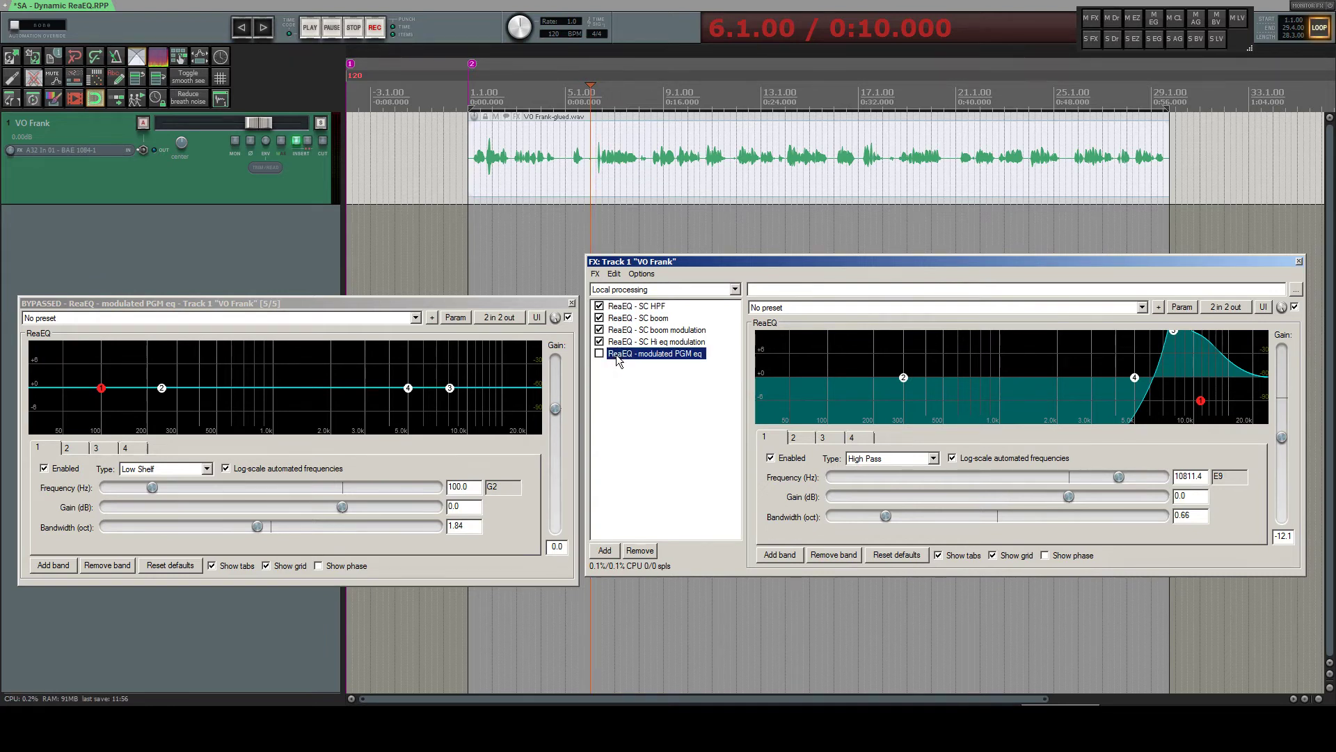
click(617, 356)
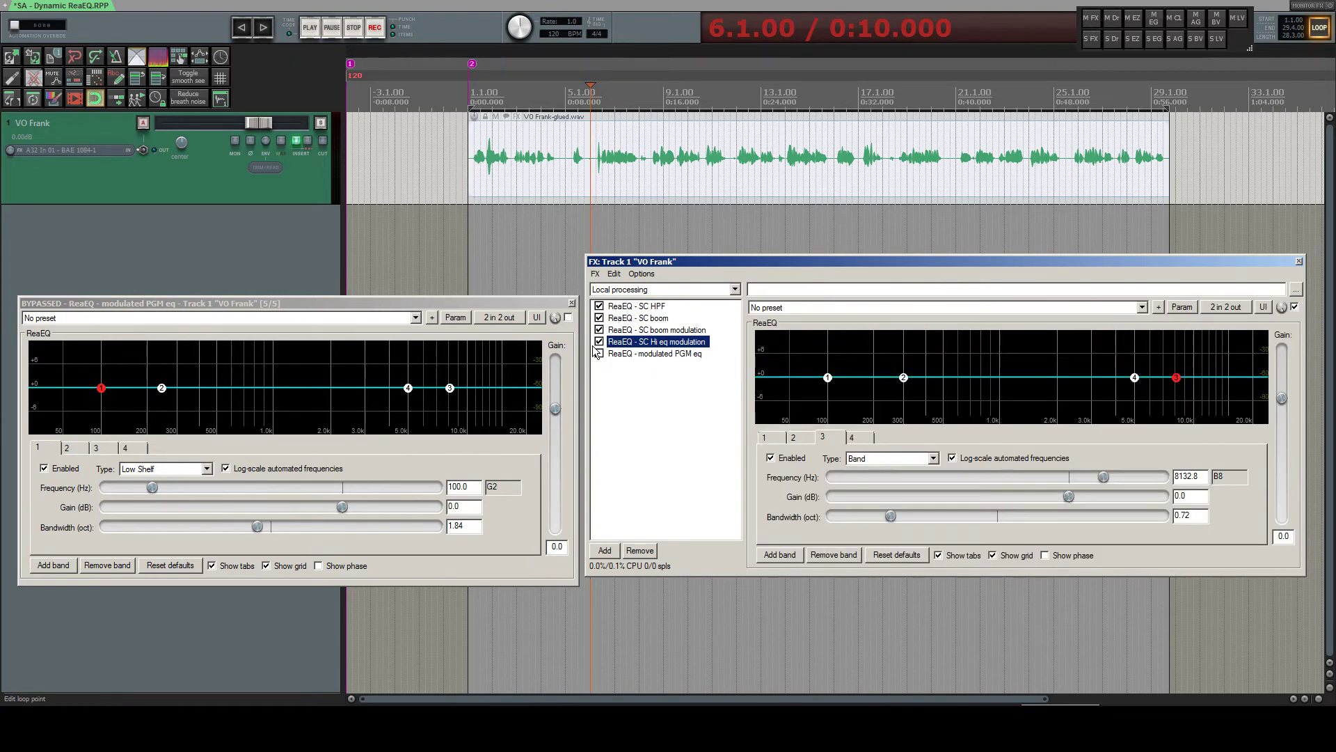
click(587, 221)
key(space)
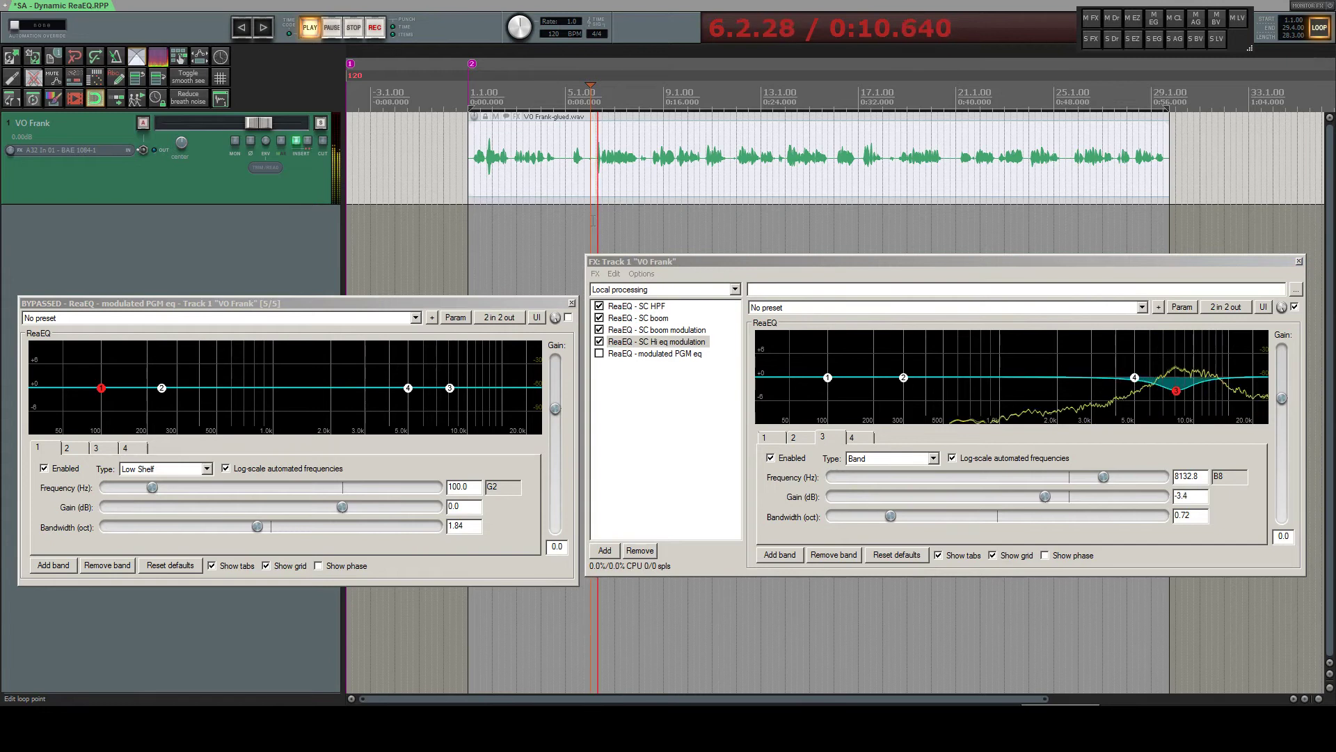
key(space)
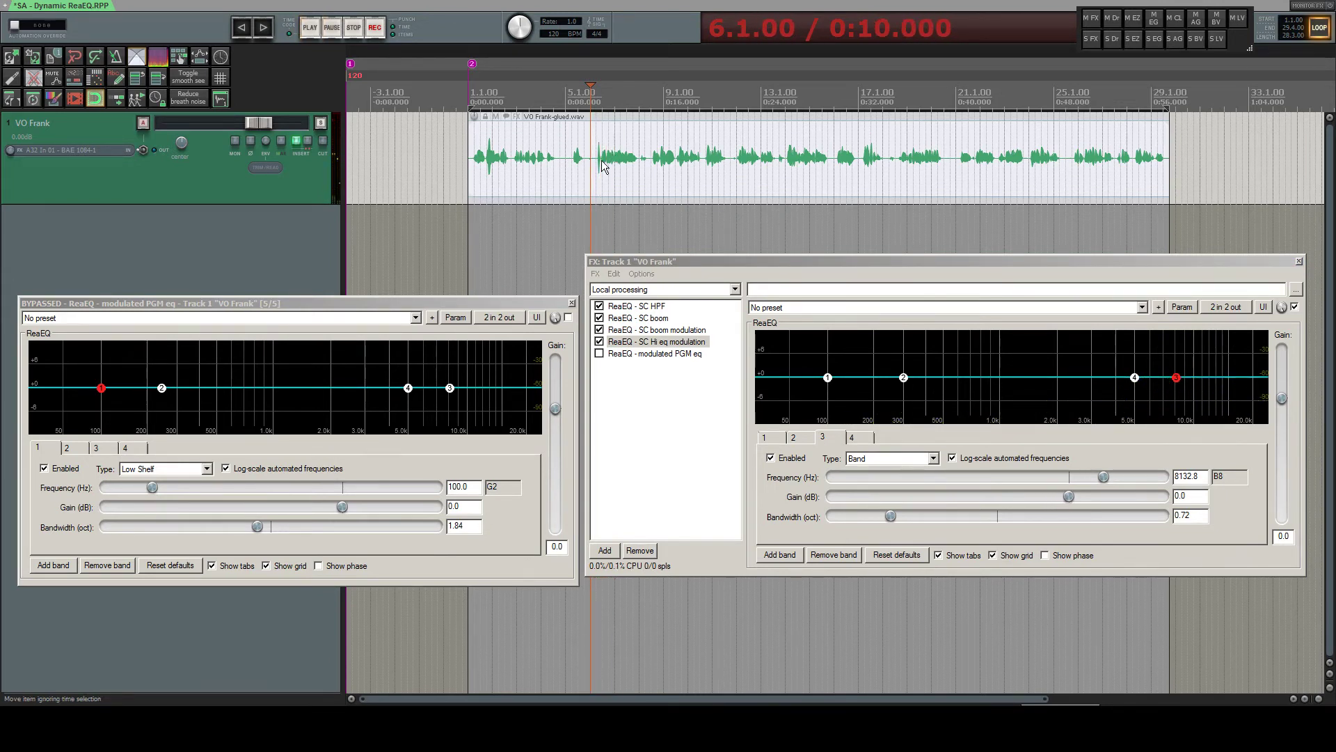
key(space)
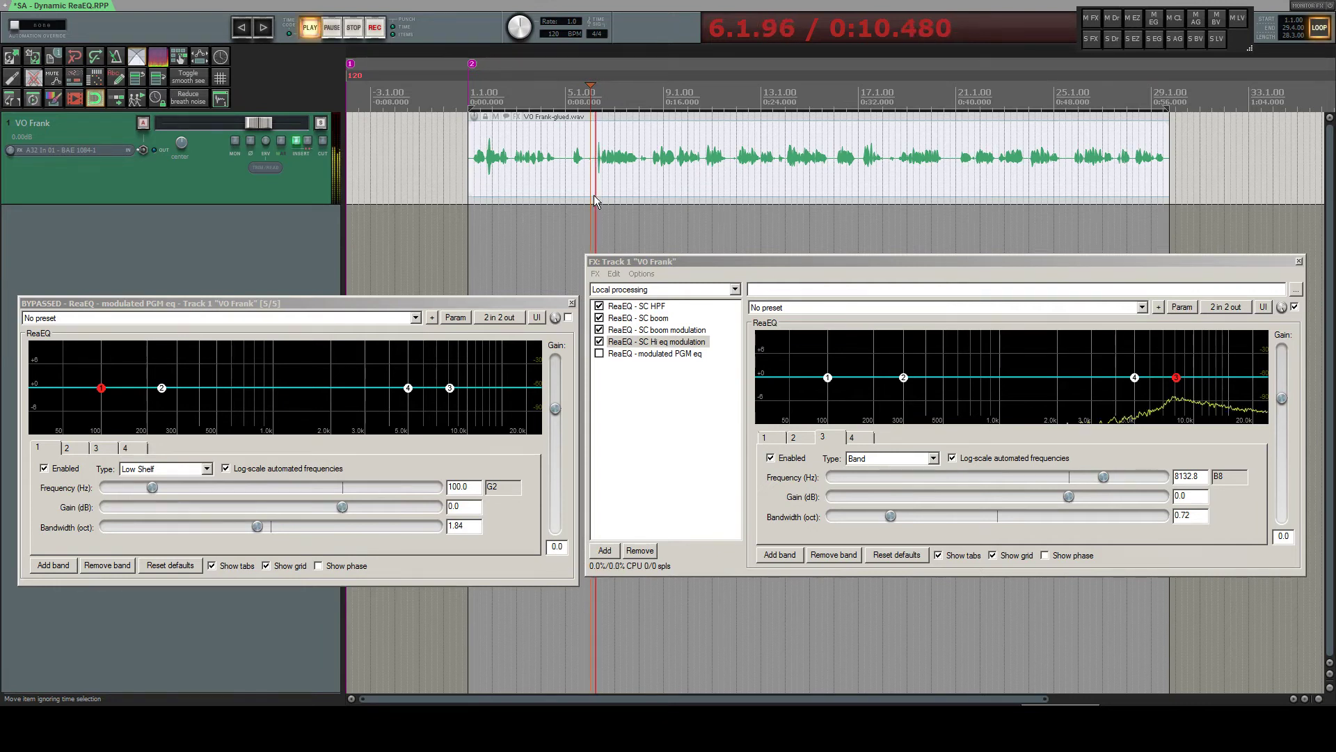
key(space)
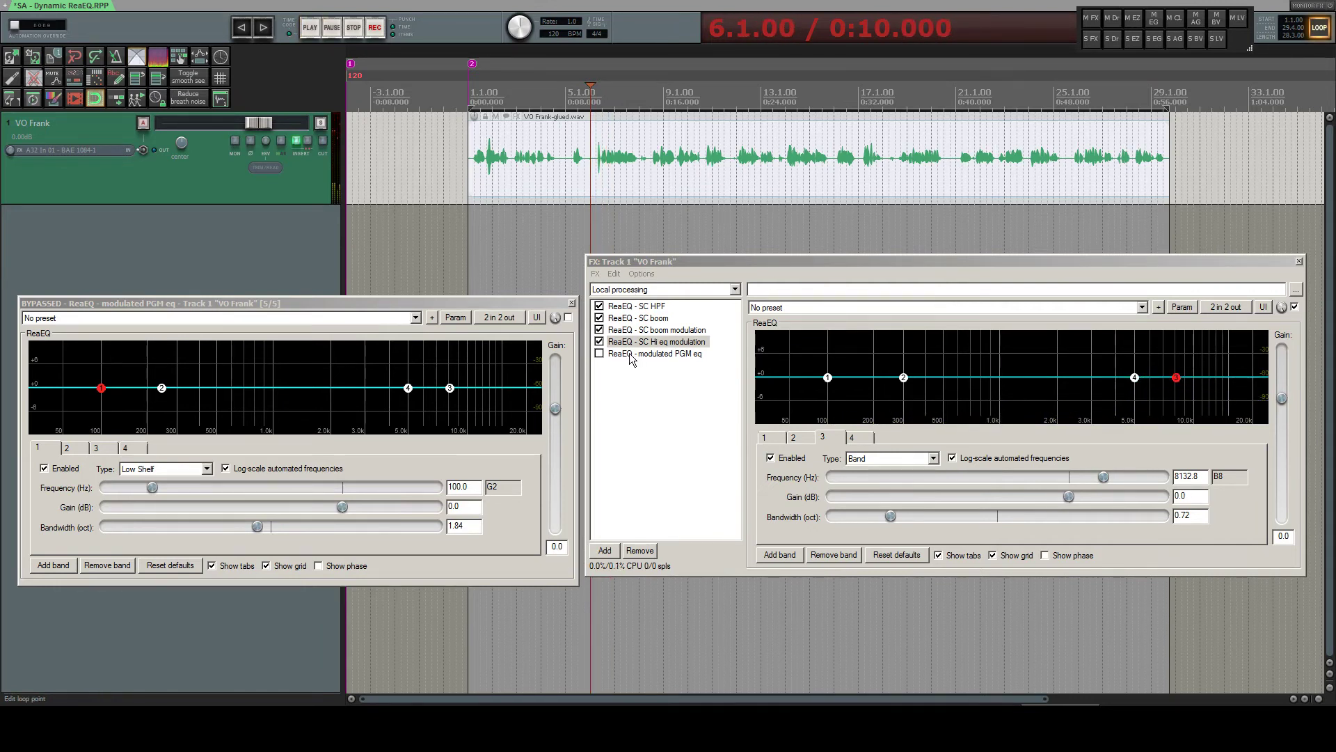
Re-enable the PGM eq and toggle its bypass during playback to compare, leaving it on.
click(599, 353)
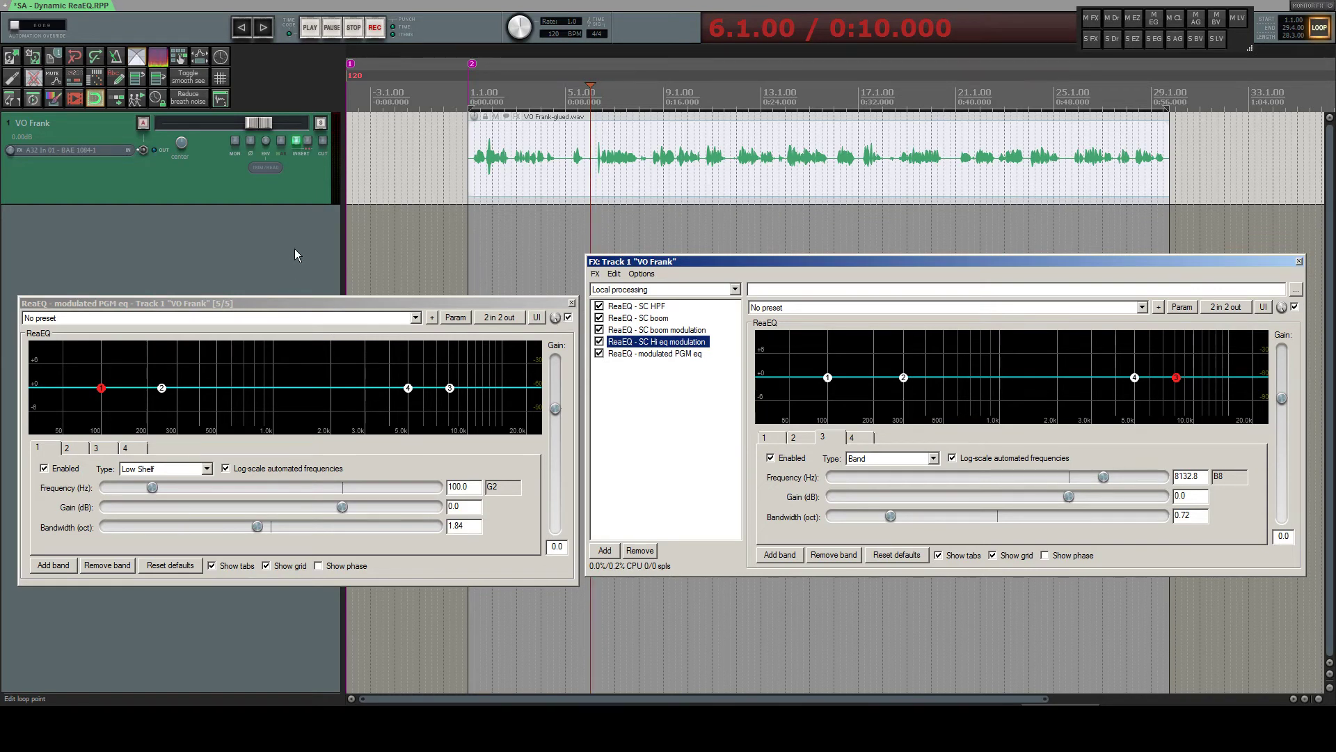
click(262, 224)
key(space)
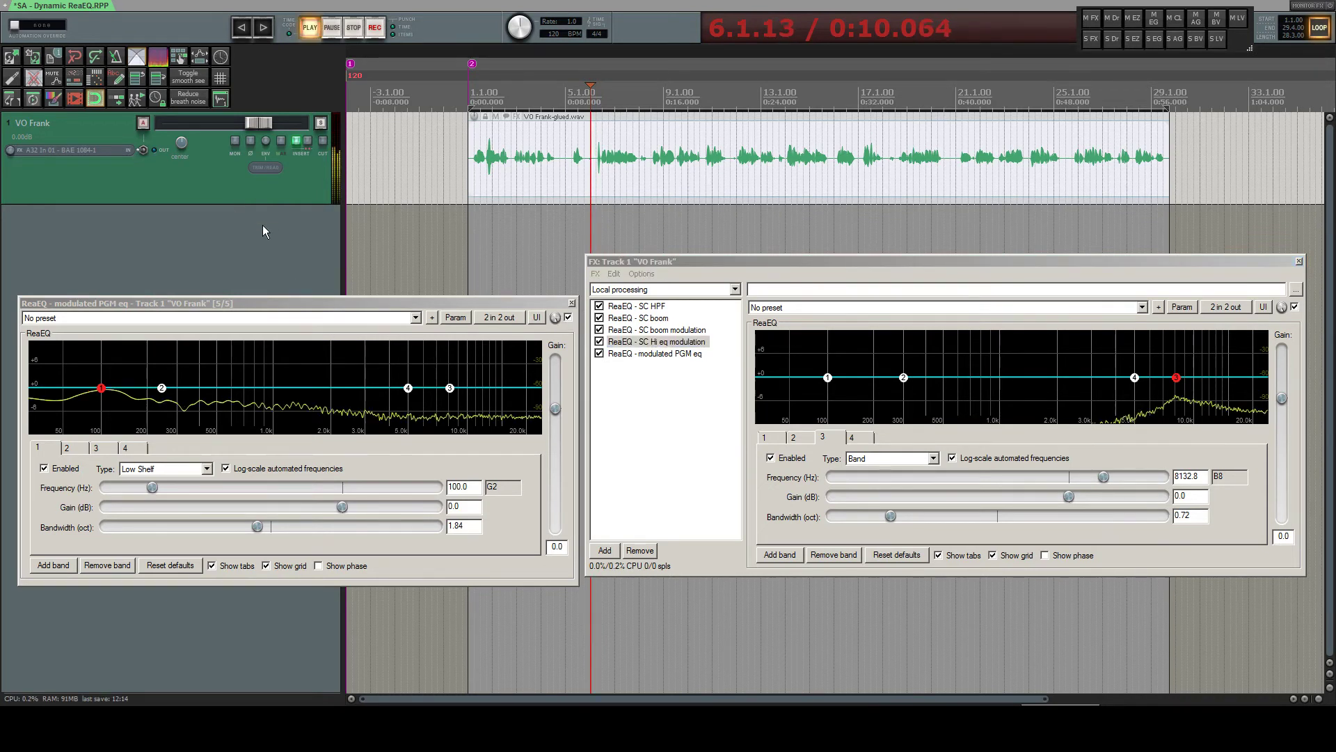
key(space)
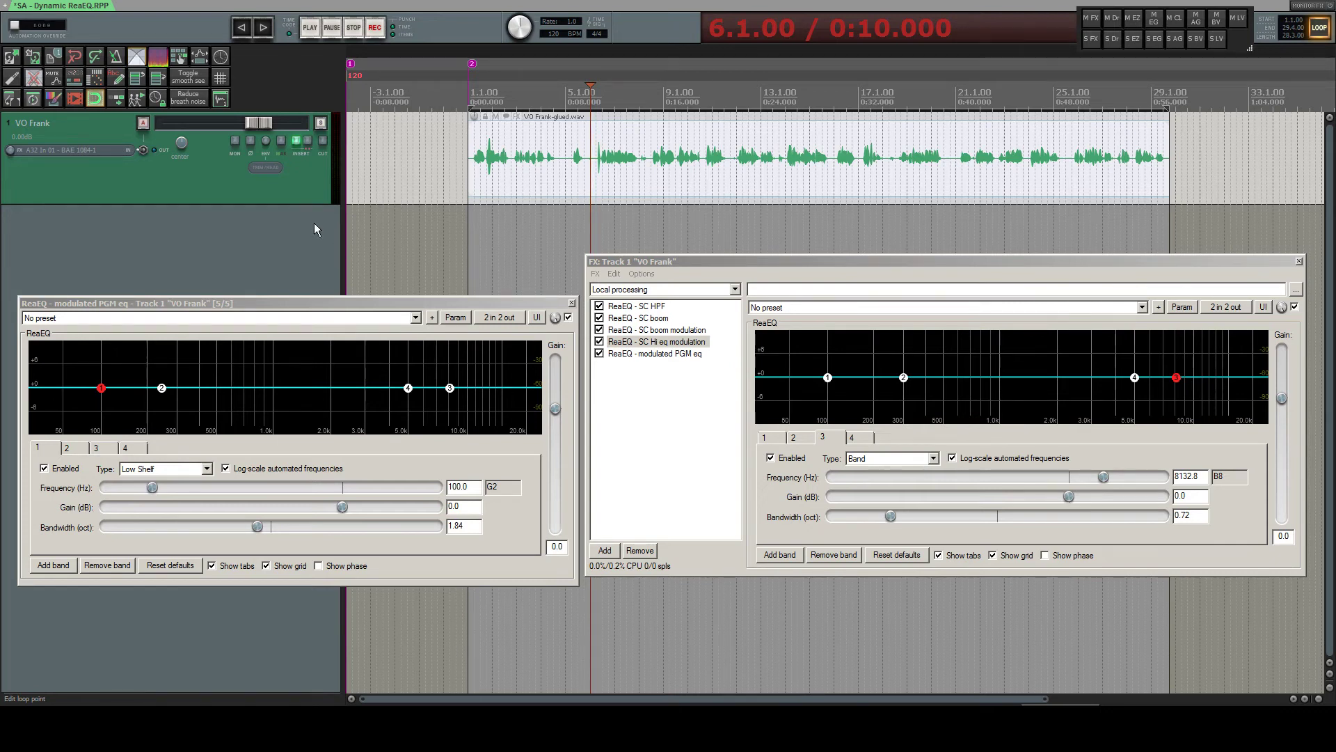
key(space)
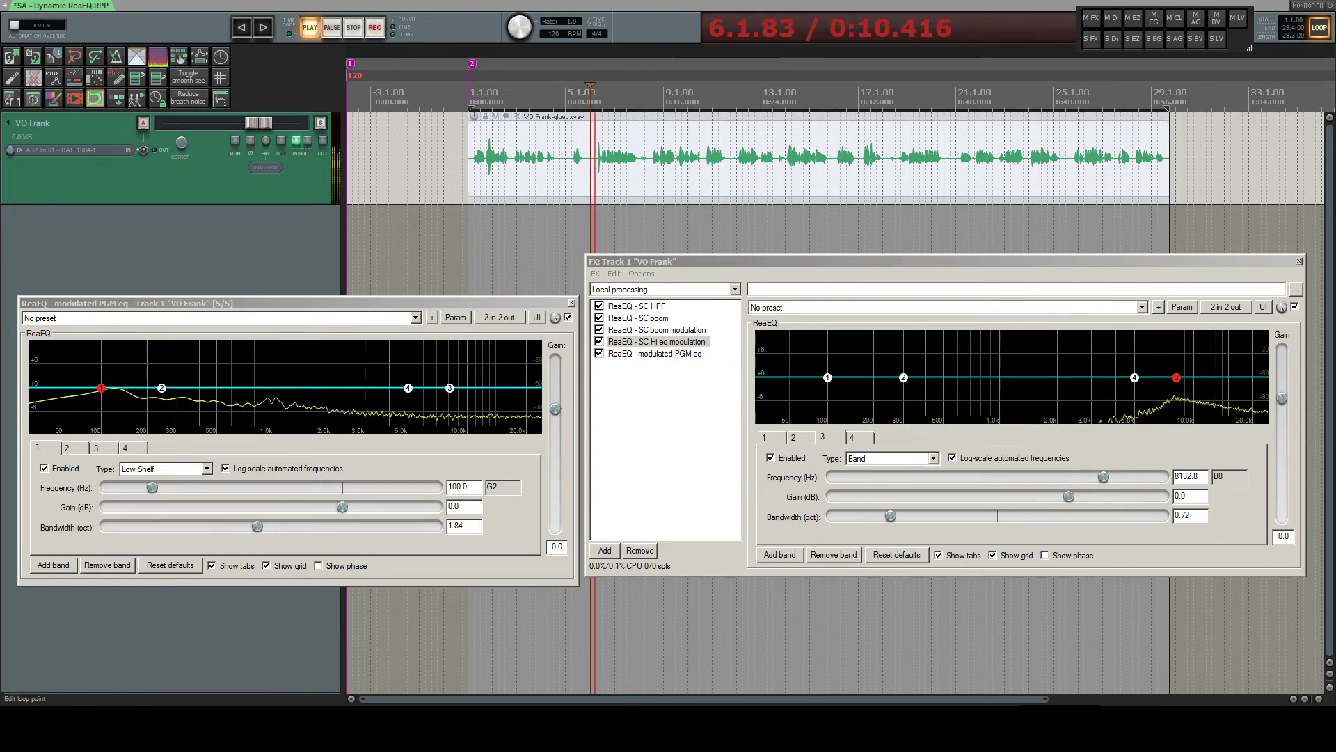
click(598, 355)
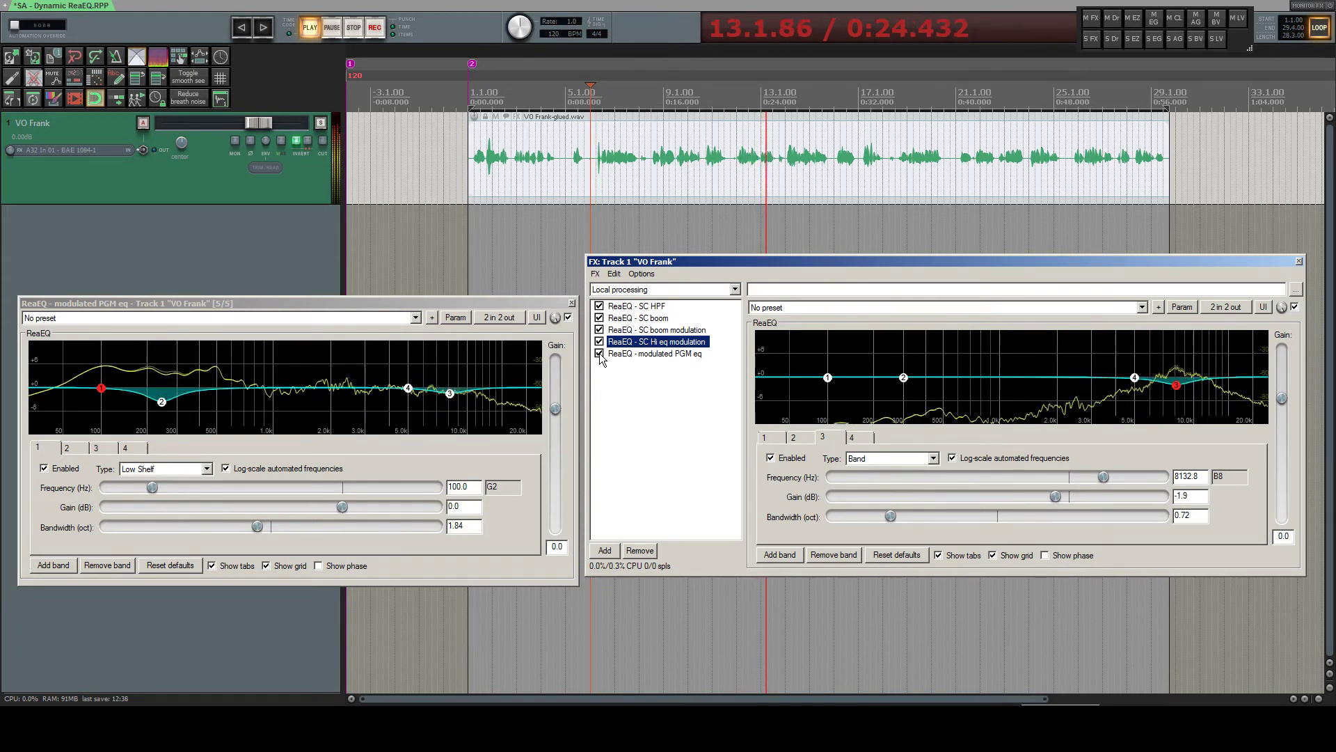
click(599, 353)
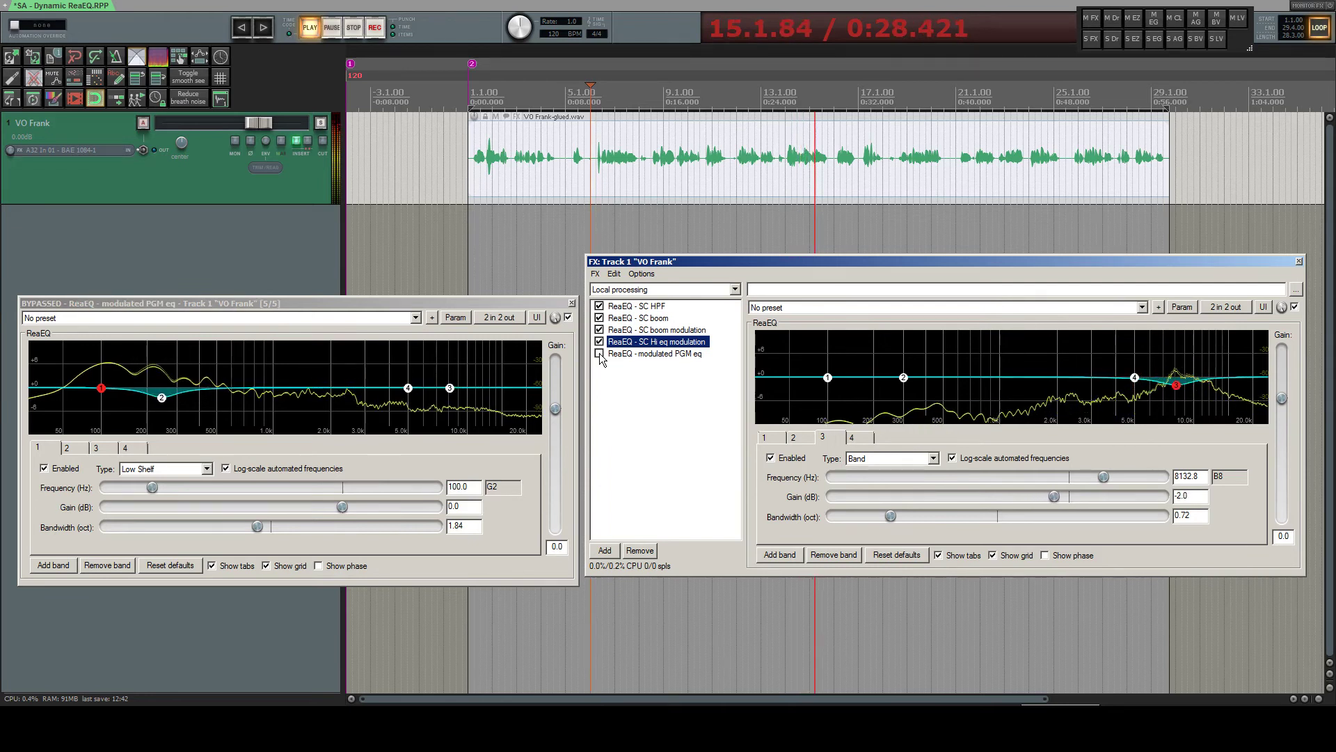
click(599, 354)
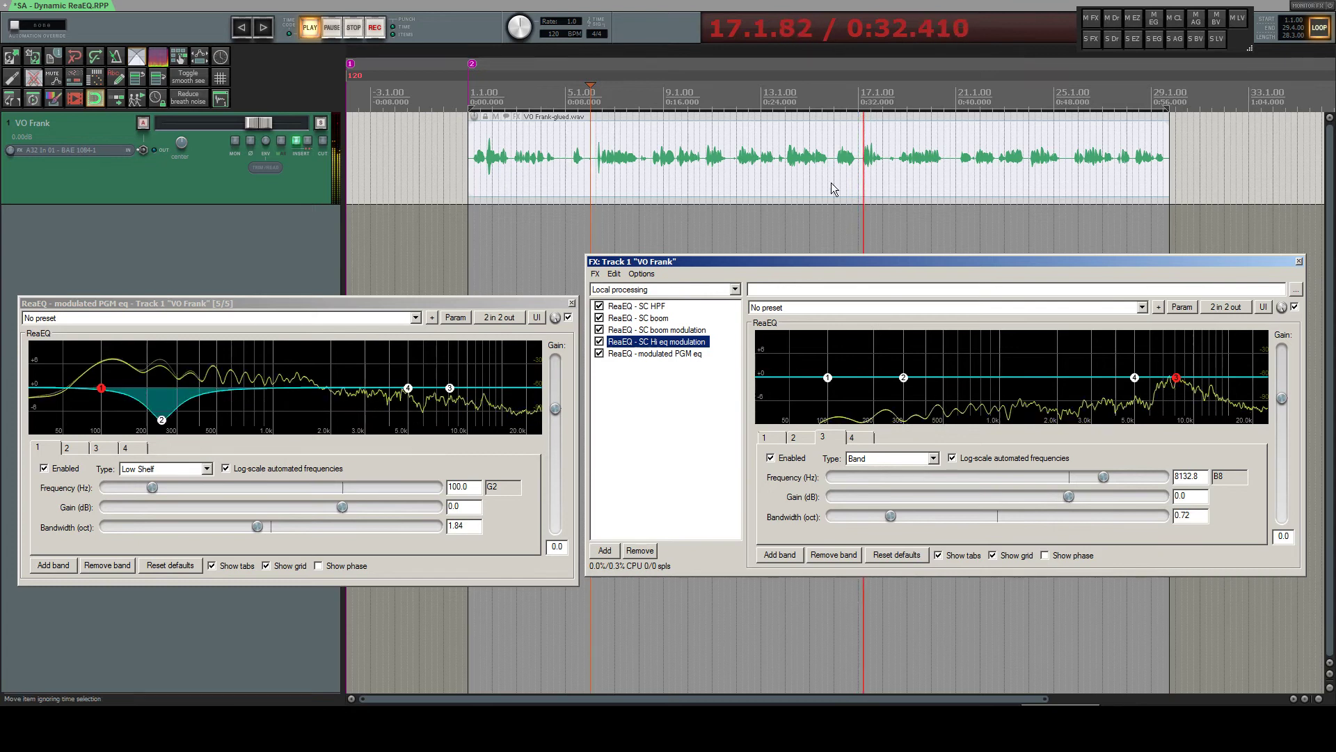
Reopen SC Hi eq's Gain-Band 3 modulation and lower min volume from -35.16 to -47.83 dB.
click(634, 306)
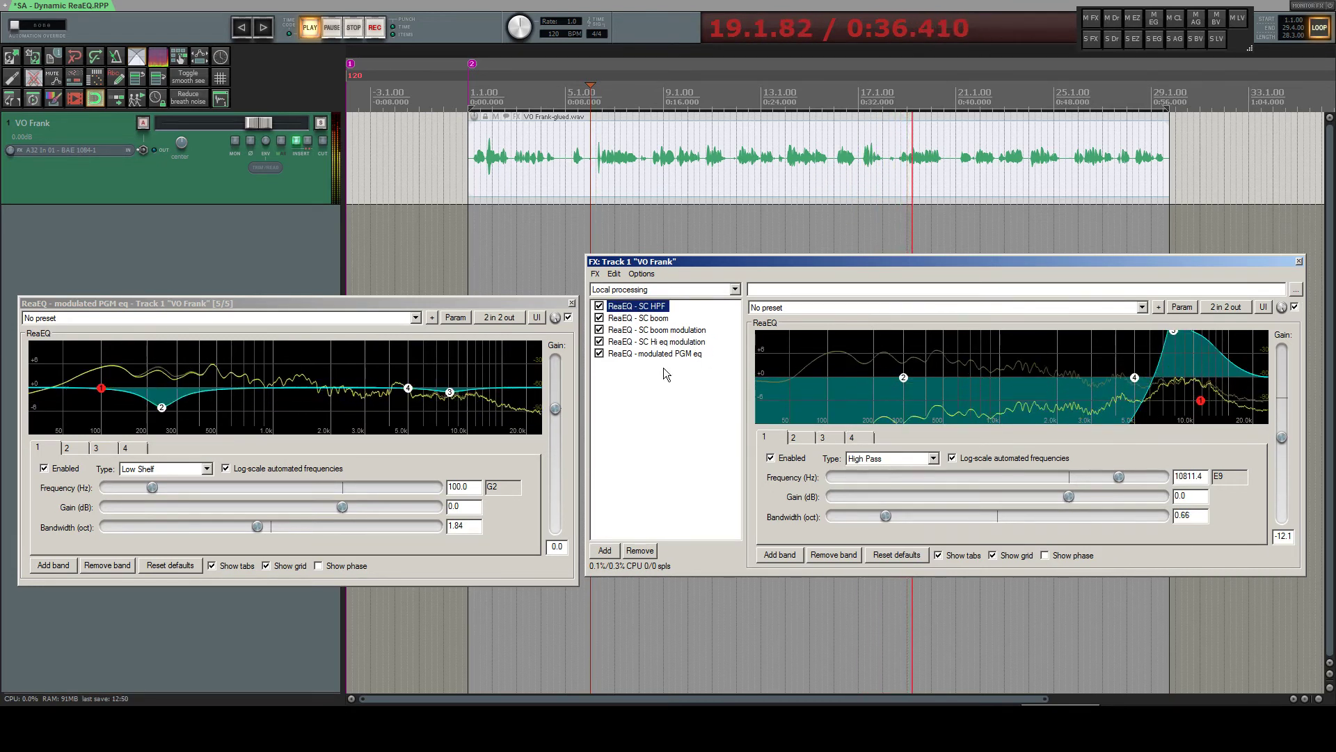
click(657, 341)
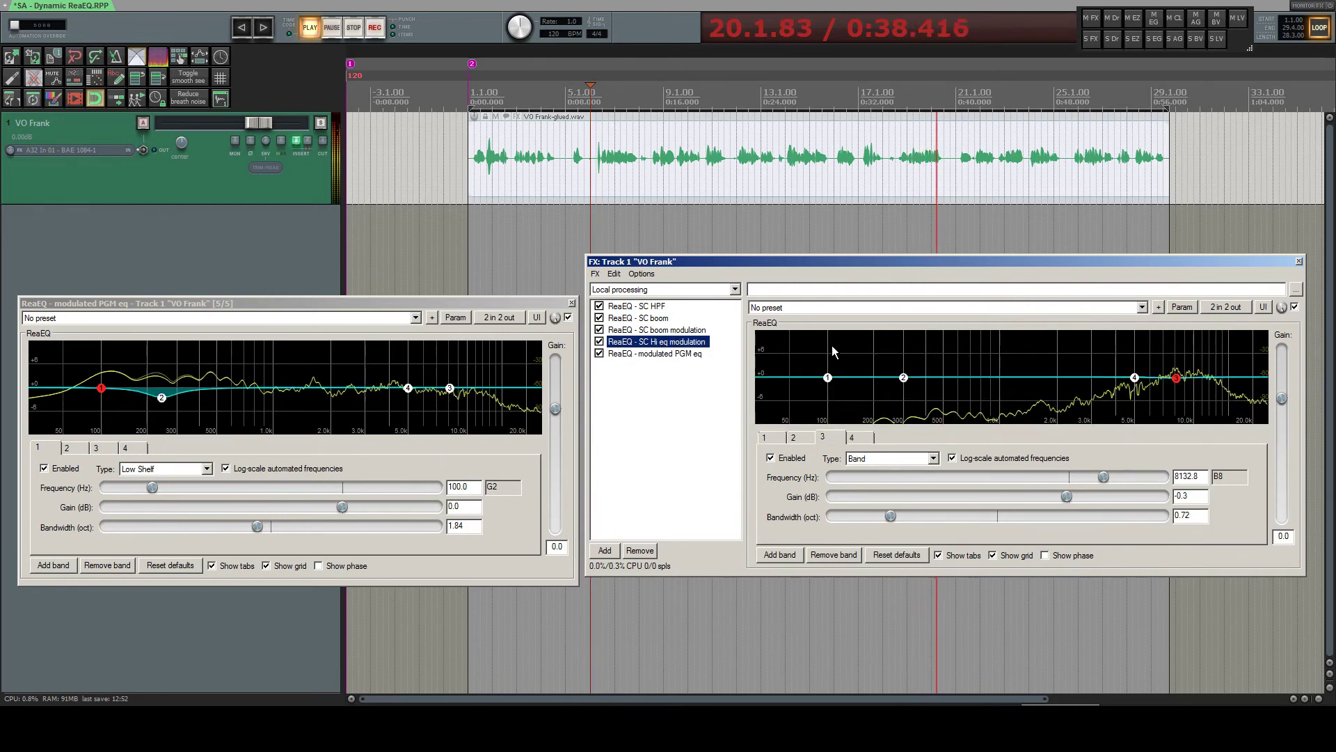
click(1184, 308)
mouse_move(1294, 369)
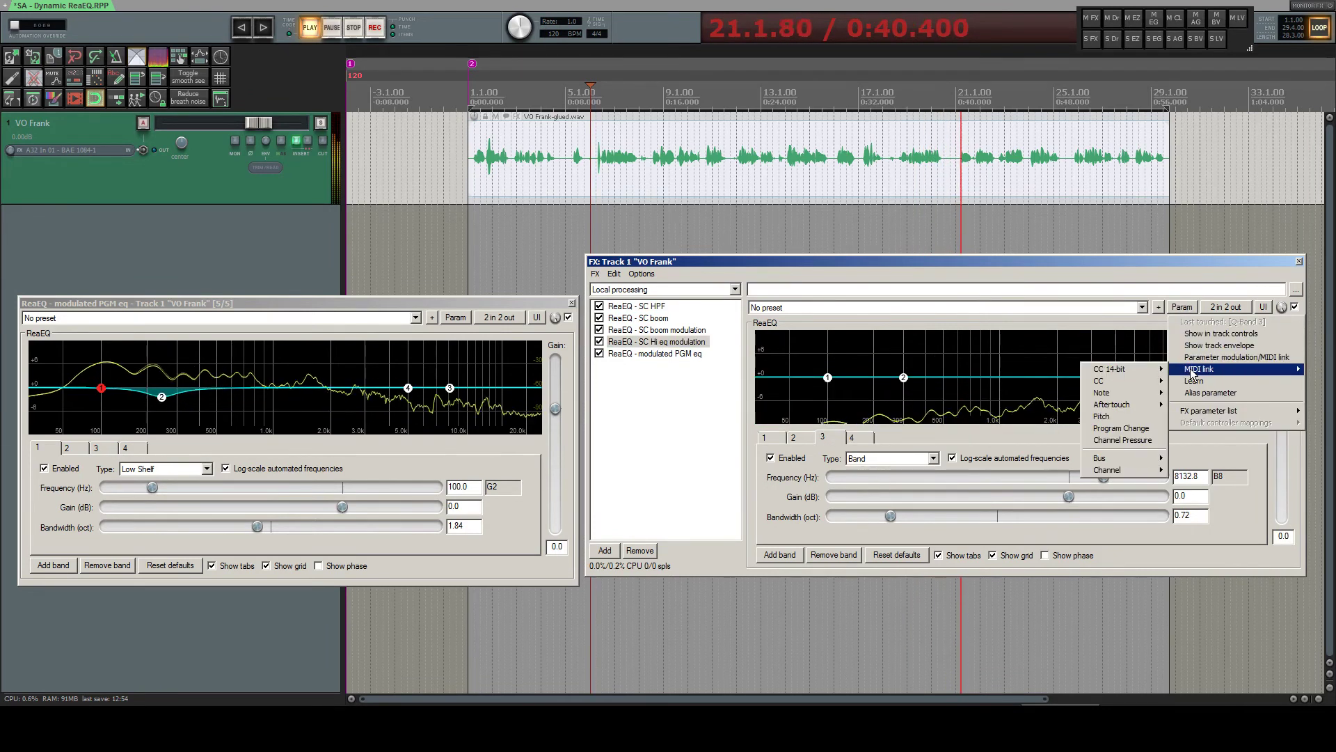
mouse_move(1152, 383)
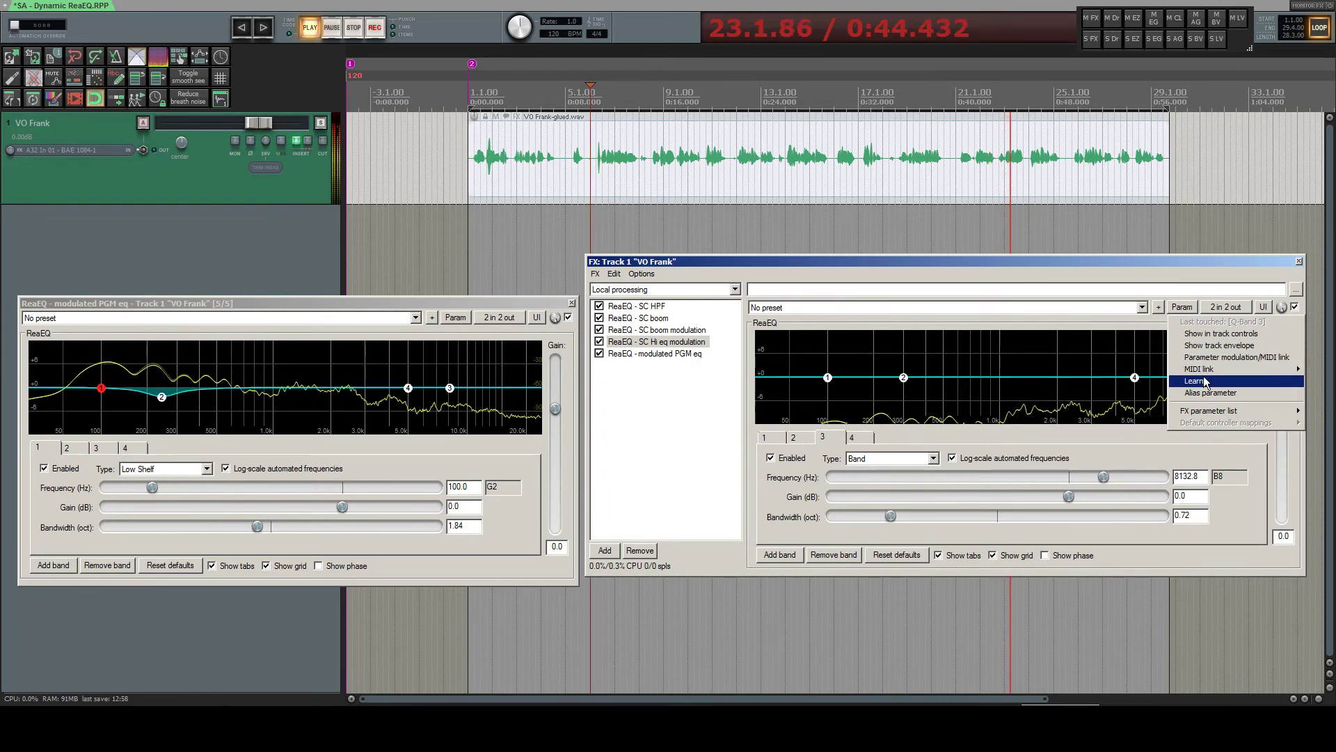
mouse_move(1199, 412)
mouse_move(1122, 433)
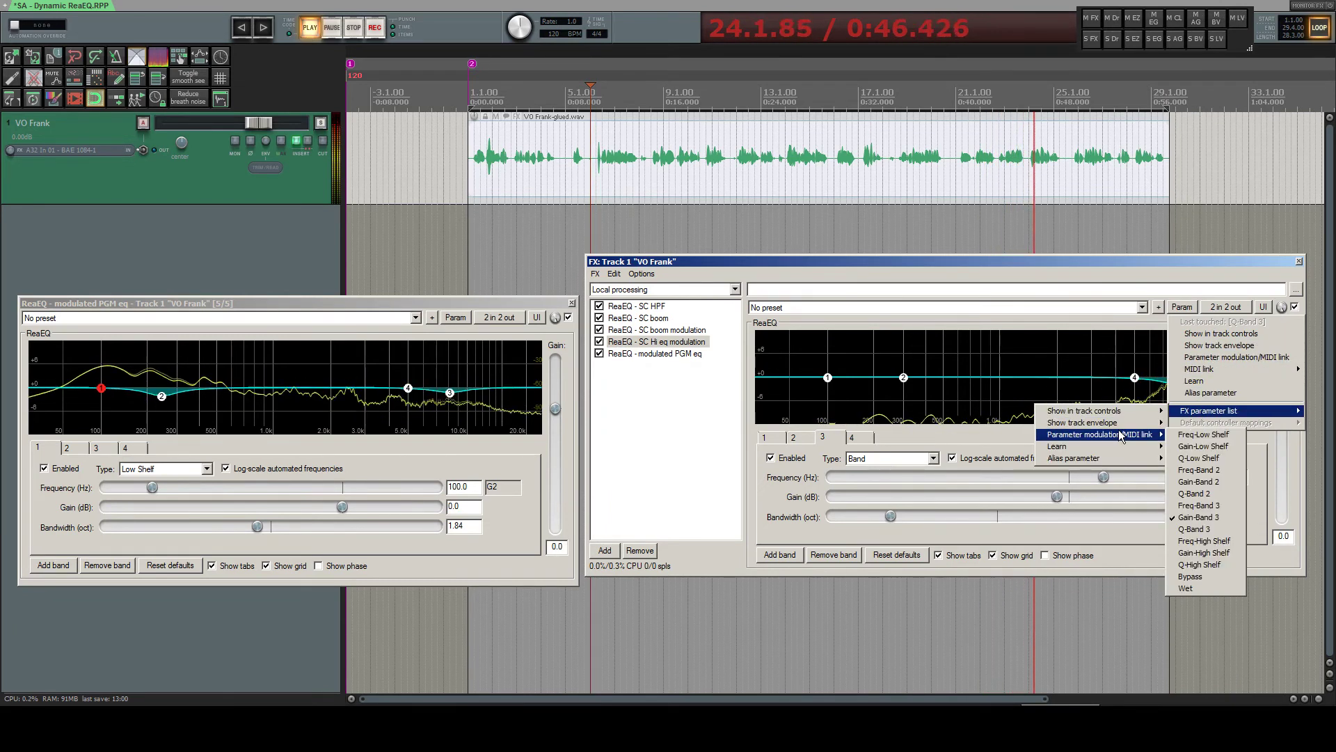
click(1198, 517)
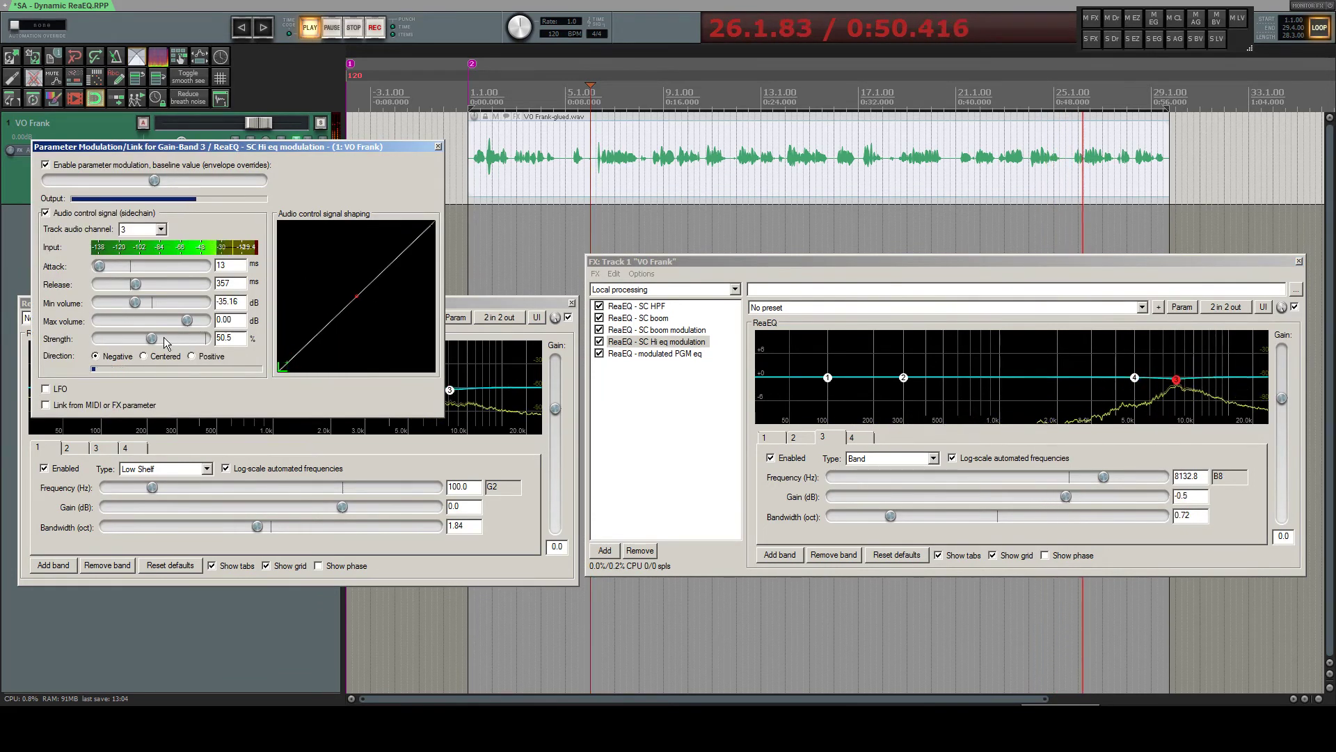
drag(136, 304, 114, 307)
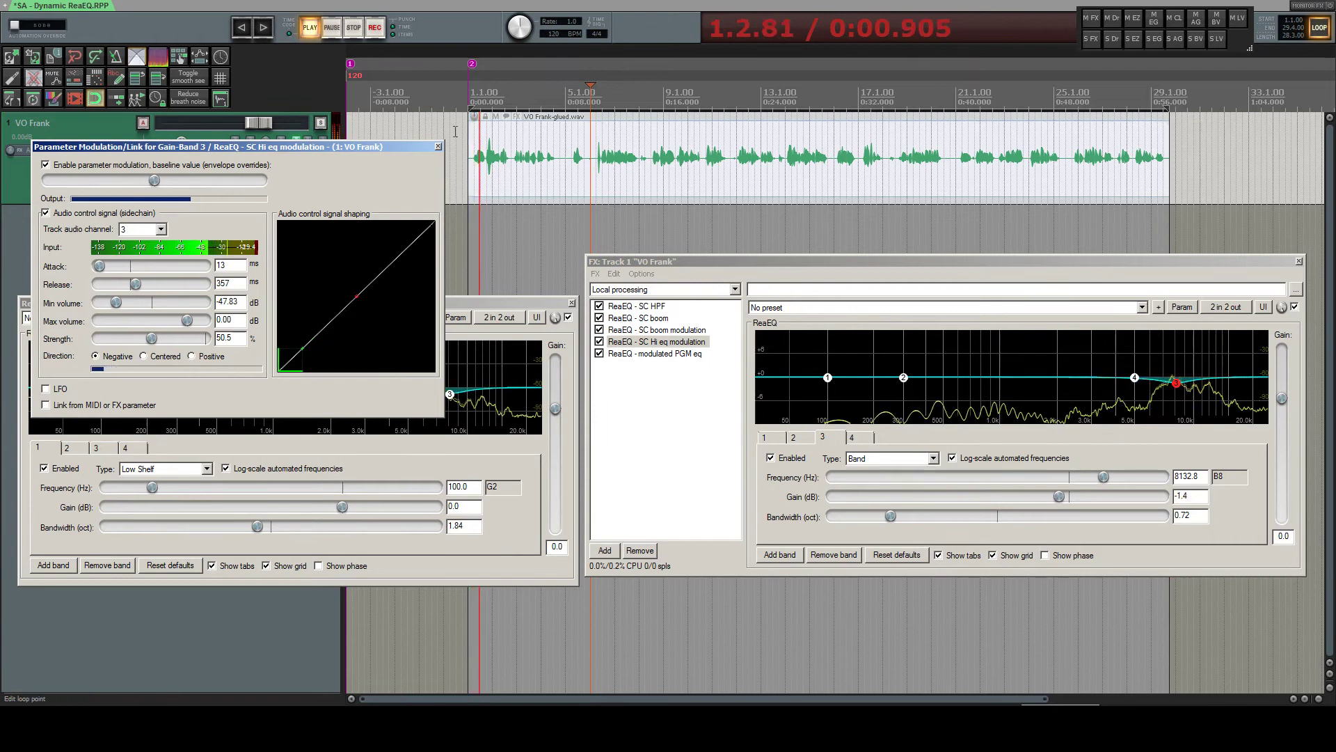
Set SC boom modulation's Gain-Band 2 sidechain min volume to -30.77 dB.
click(438, 146)
click(656, 330)
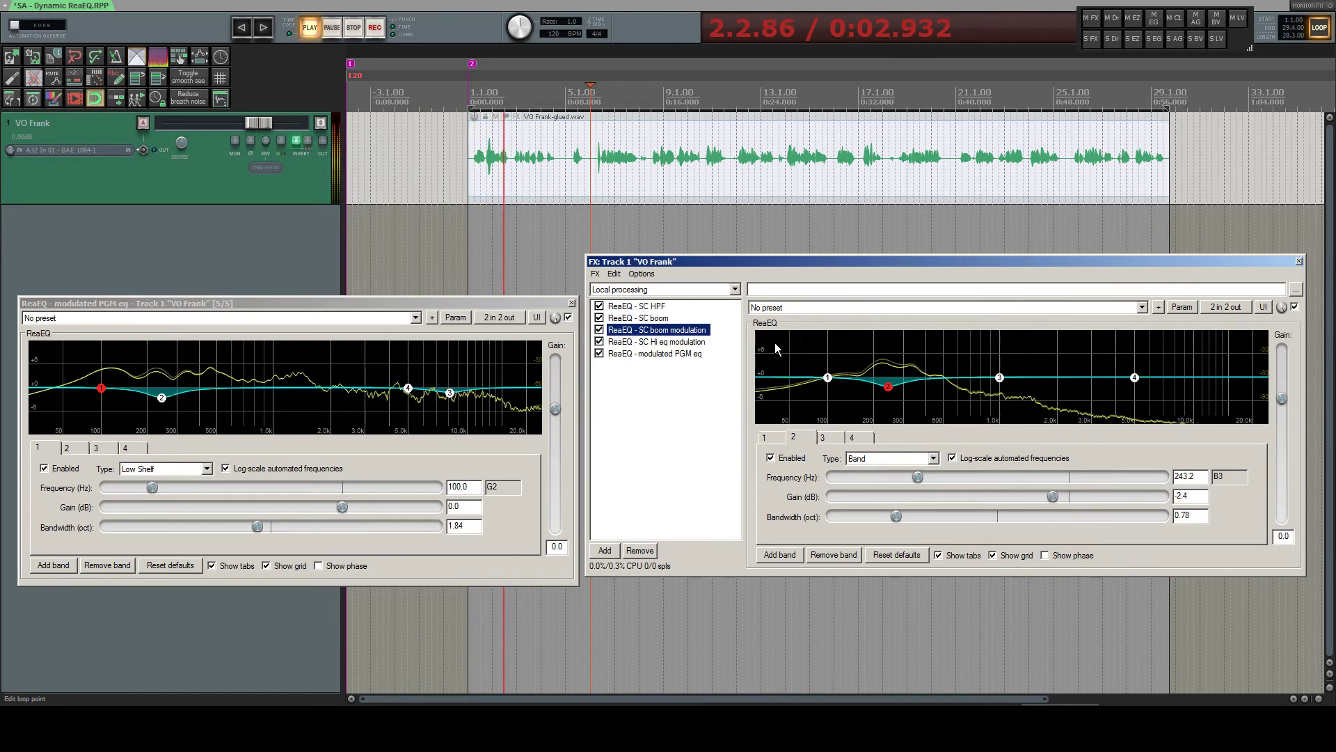
click(1191, 308)
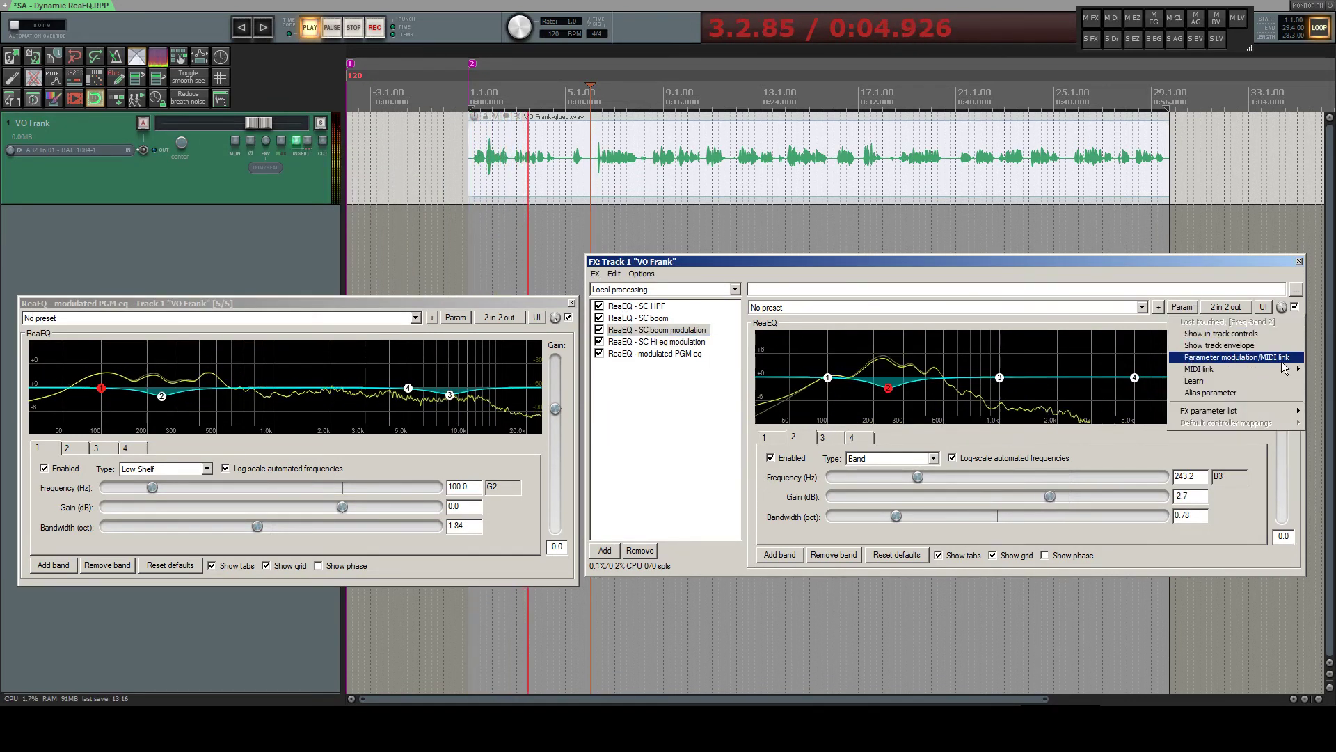
mouse_move(1229, 412)
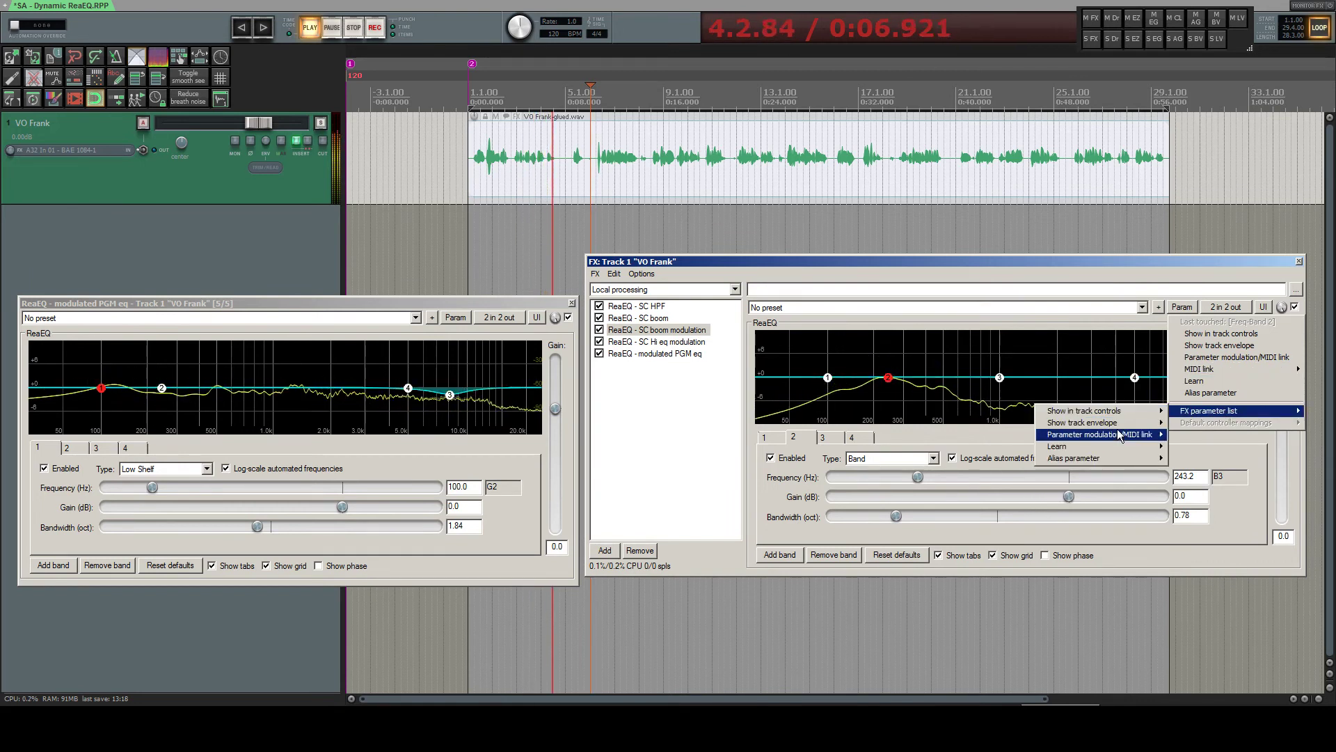
mouse_move(1192, 451)
click(1099, 469)
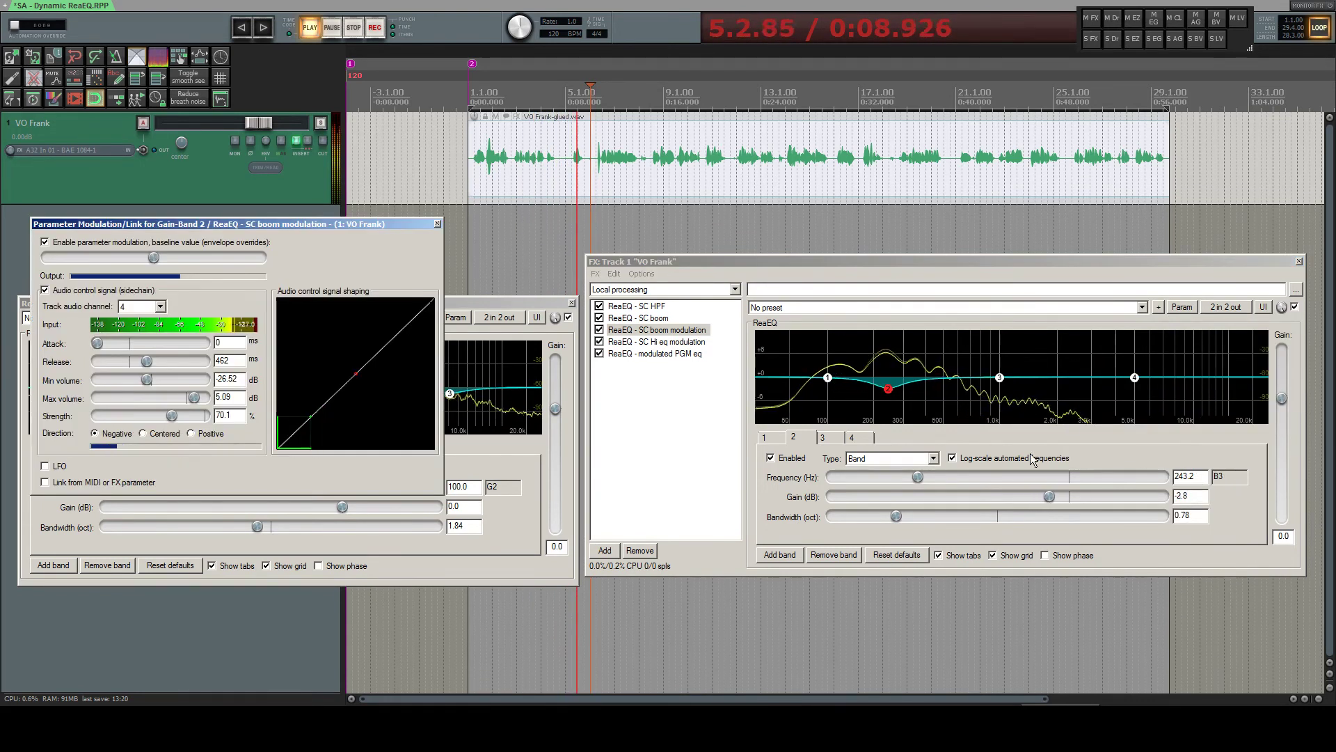
drag(147, 380, 140, 380)
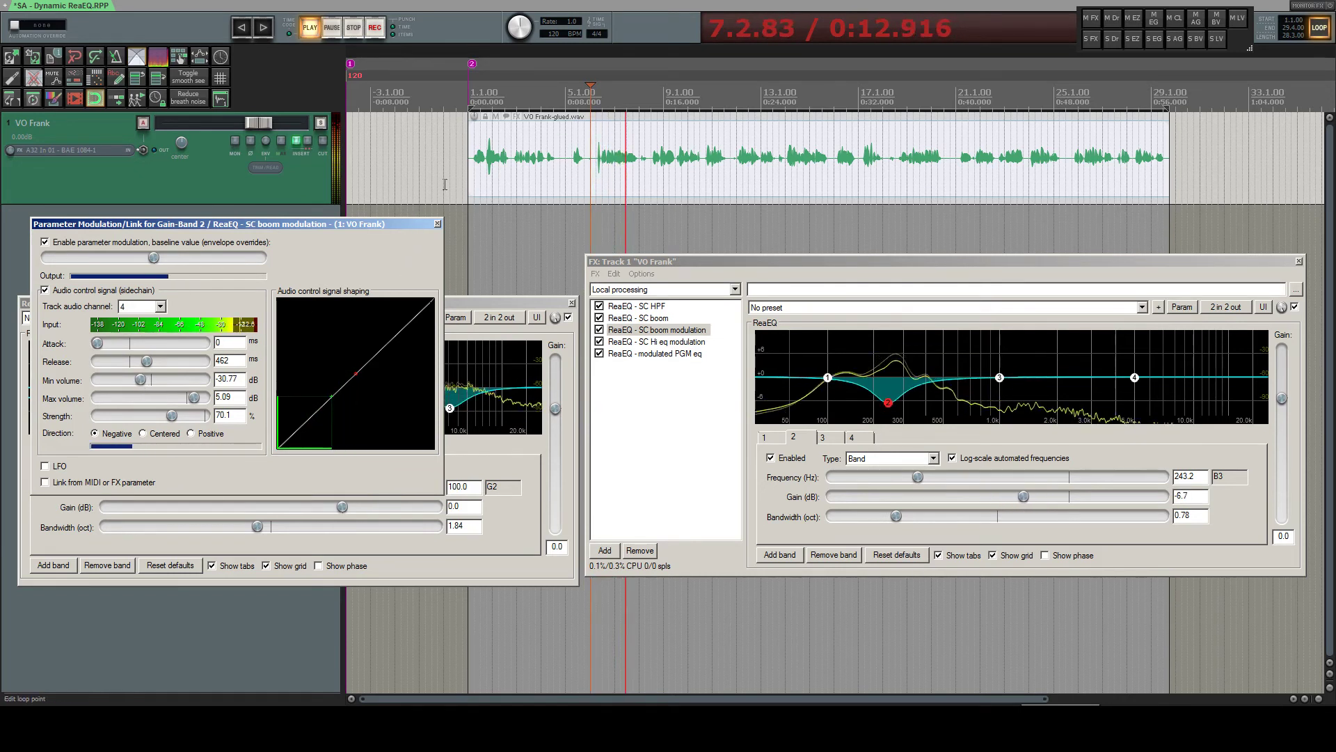
click(437, 224)
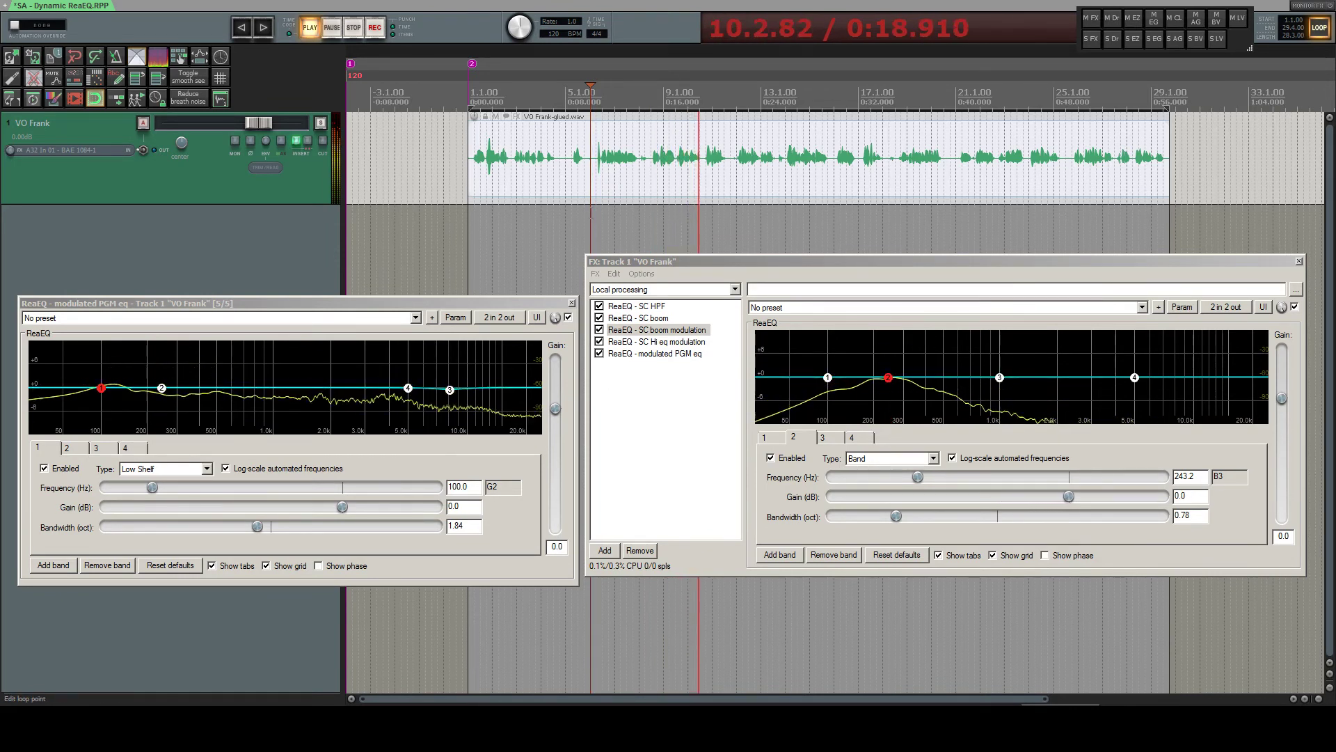
Compare the PGM eq on and off, move SC boom band 2 to 191.0 Hz, then stop playback.
click(600, 353)
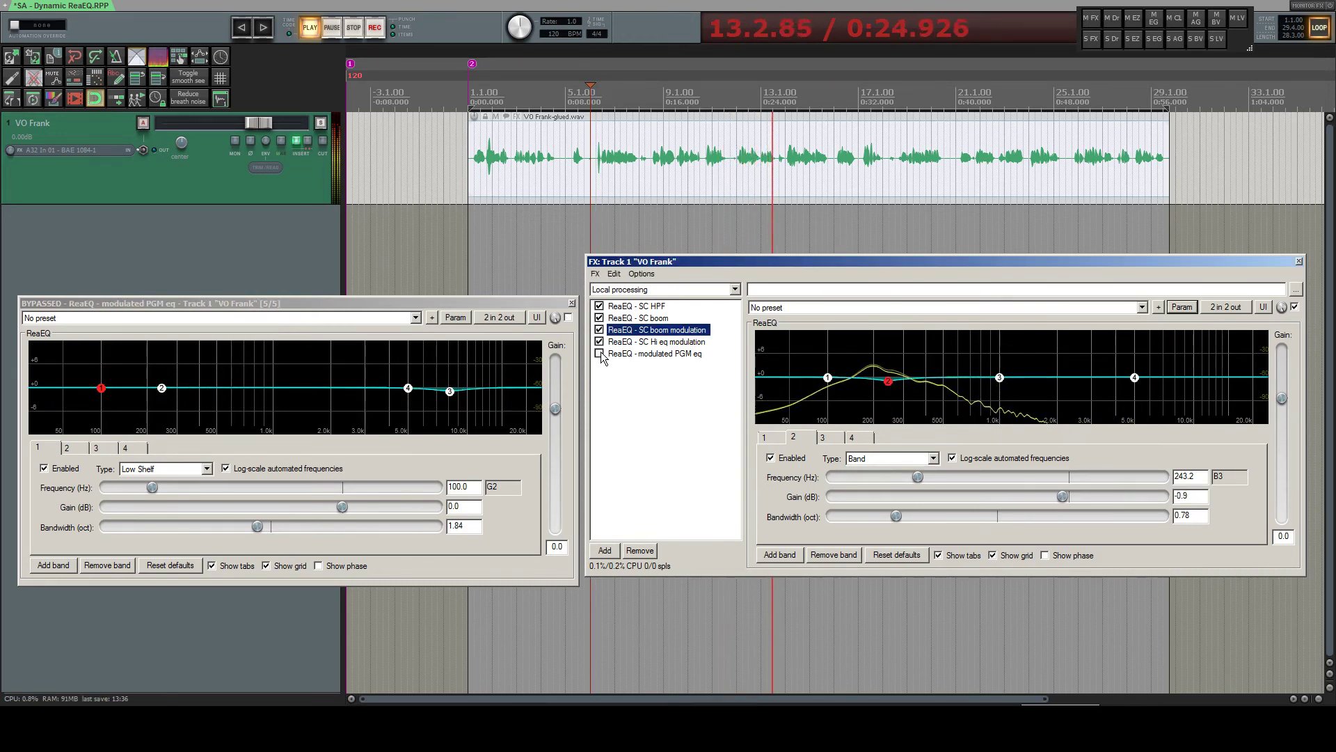
click(599, 355)
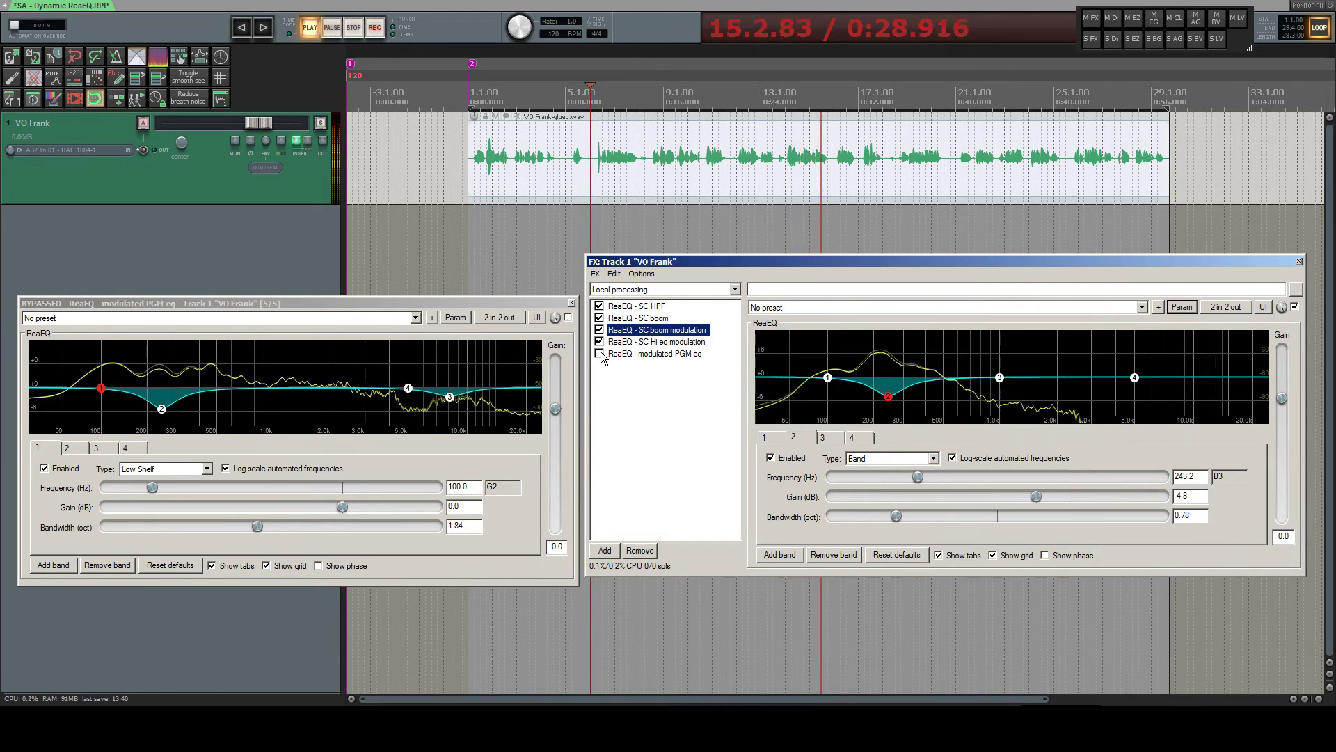
click(599, 354)
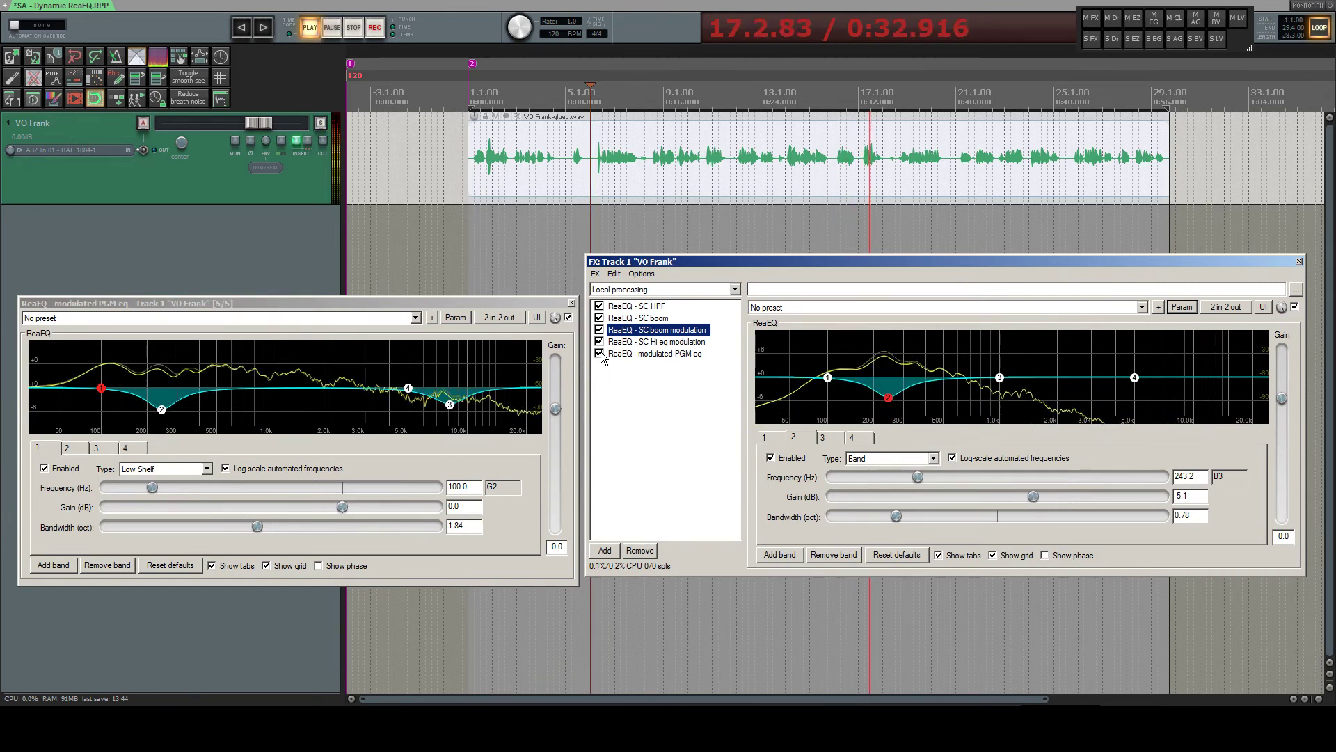
click(599, 354)
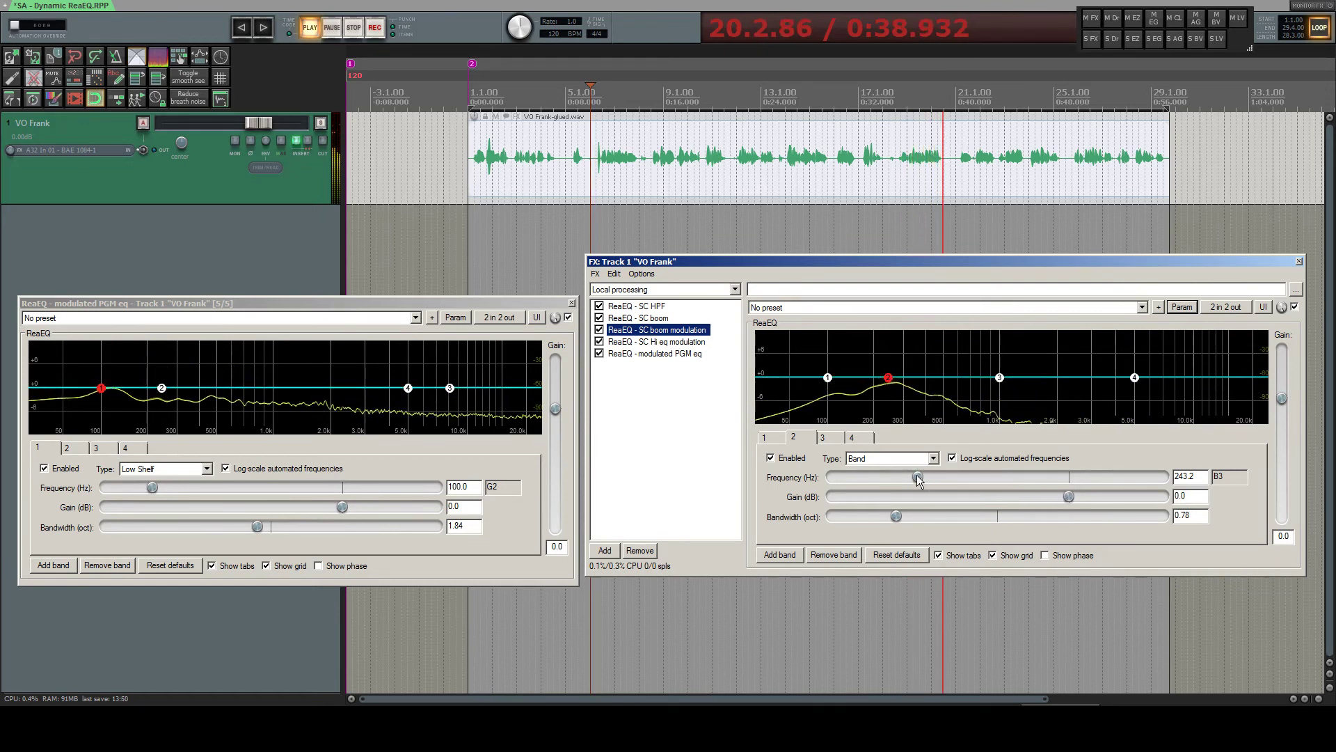
mouse_move(917, 478)
mouse_down()
mouse_move(896, 481)
mouse_move(908, 482)
mouse_up()
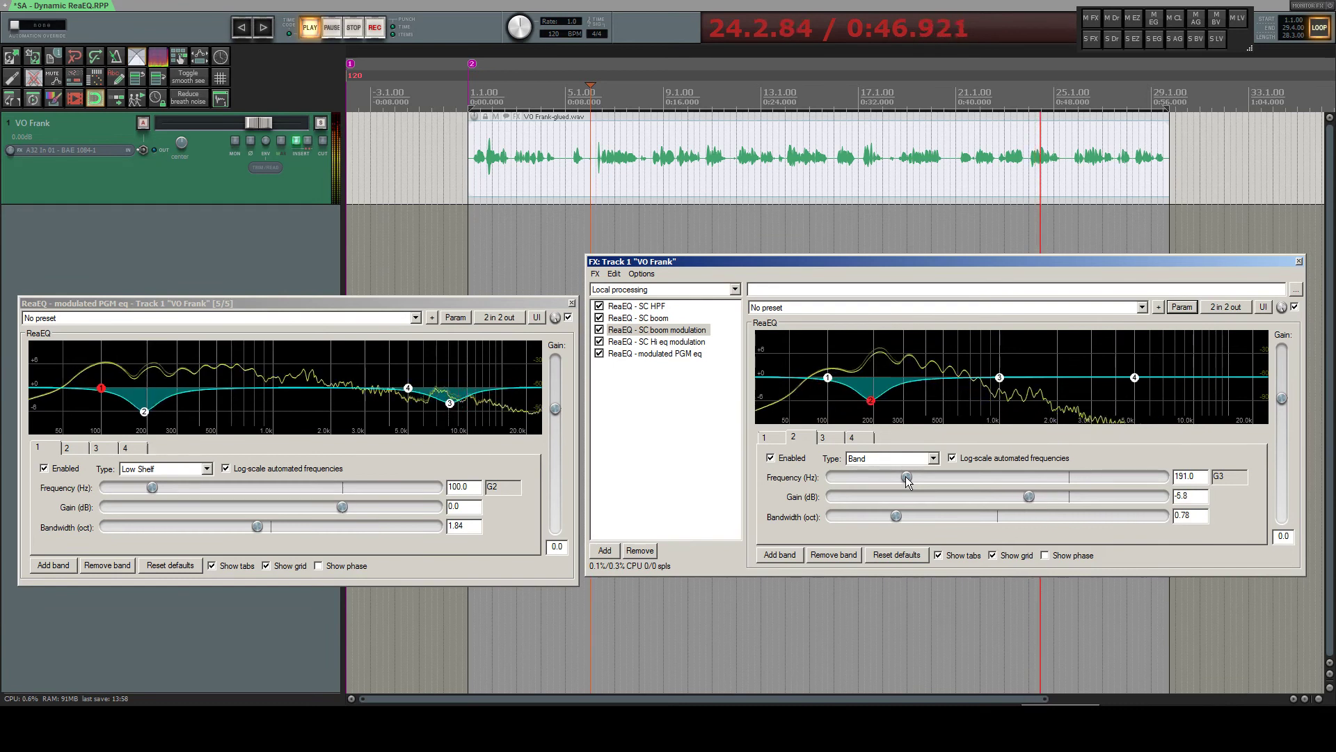
key(space)
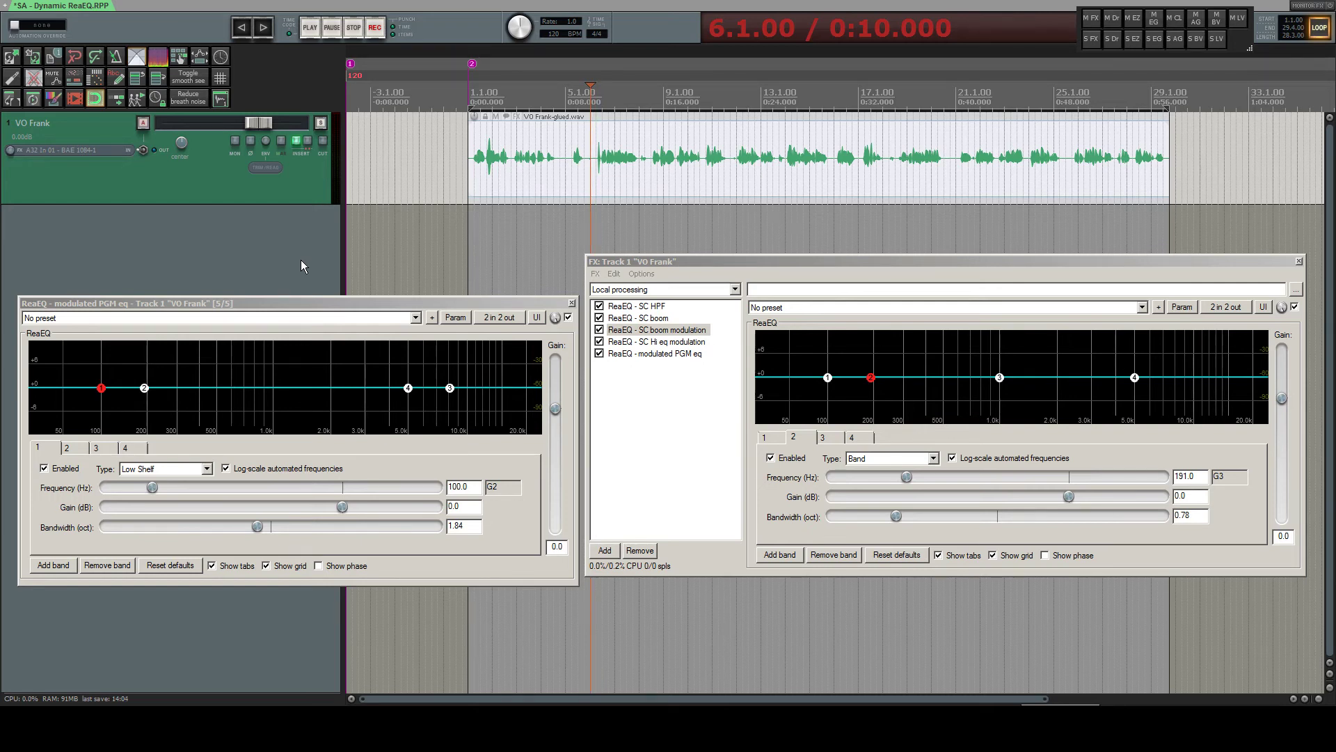
Move the modulated PGM eq window lower and switch between the two sidechain modulation EQs.
click(674, 401)
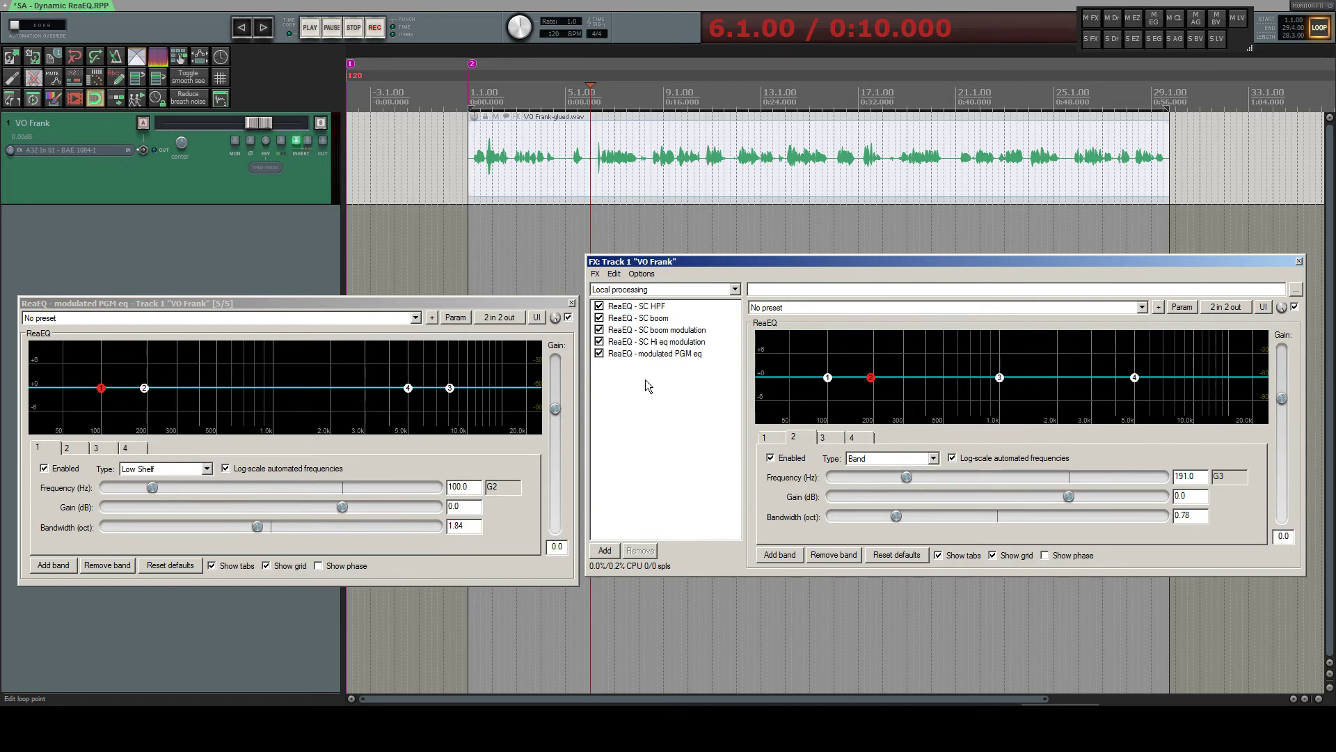
drag(513, 304, 498, 365)
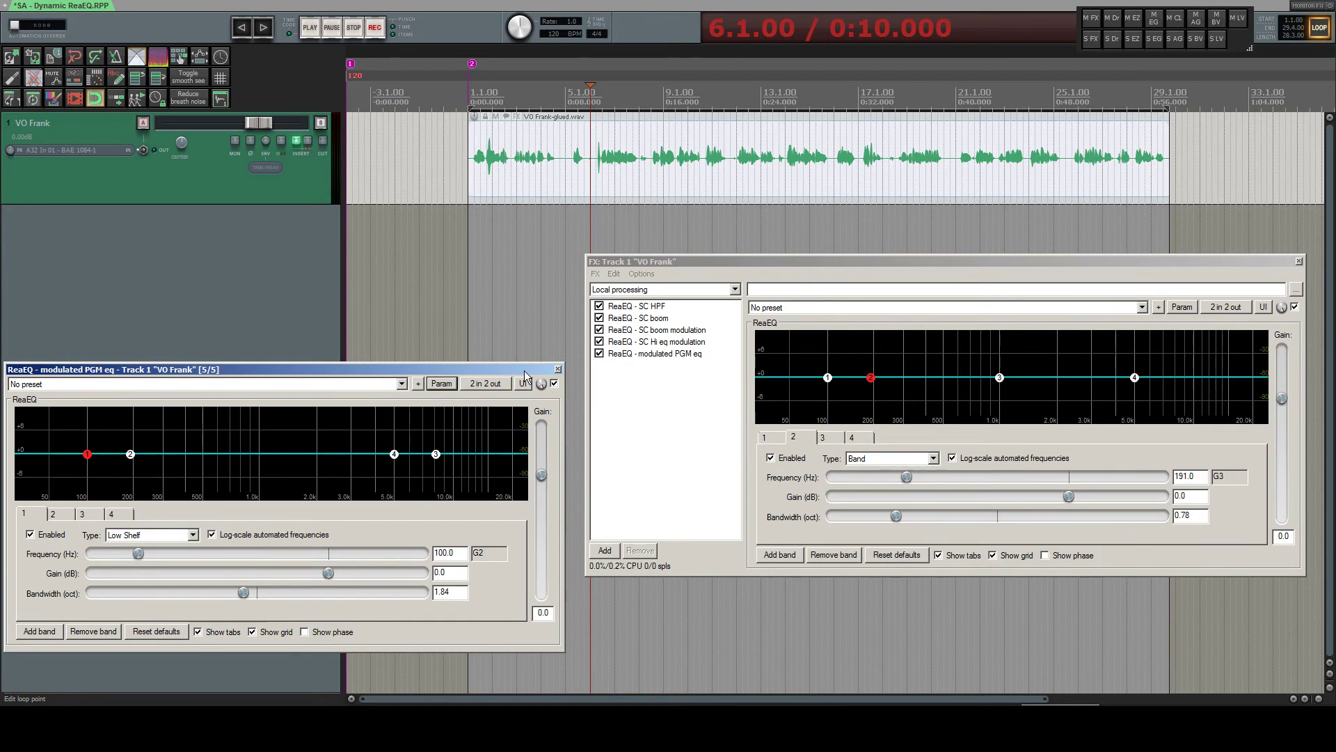
click(654, 343)
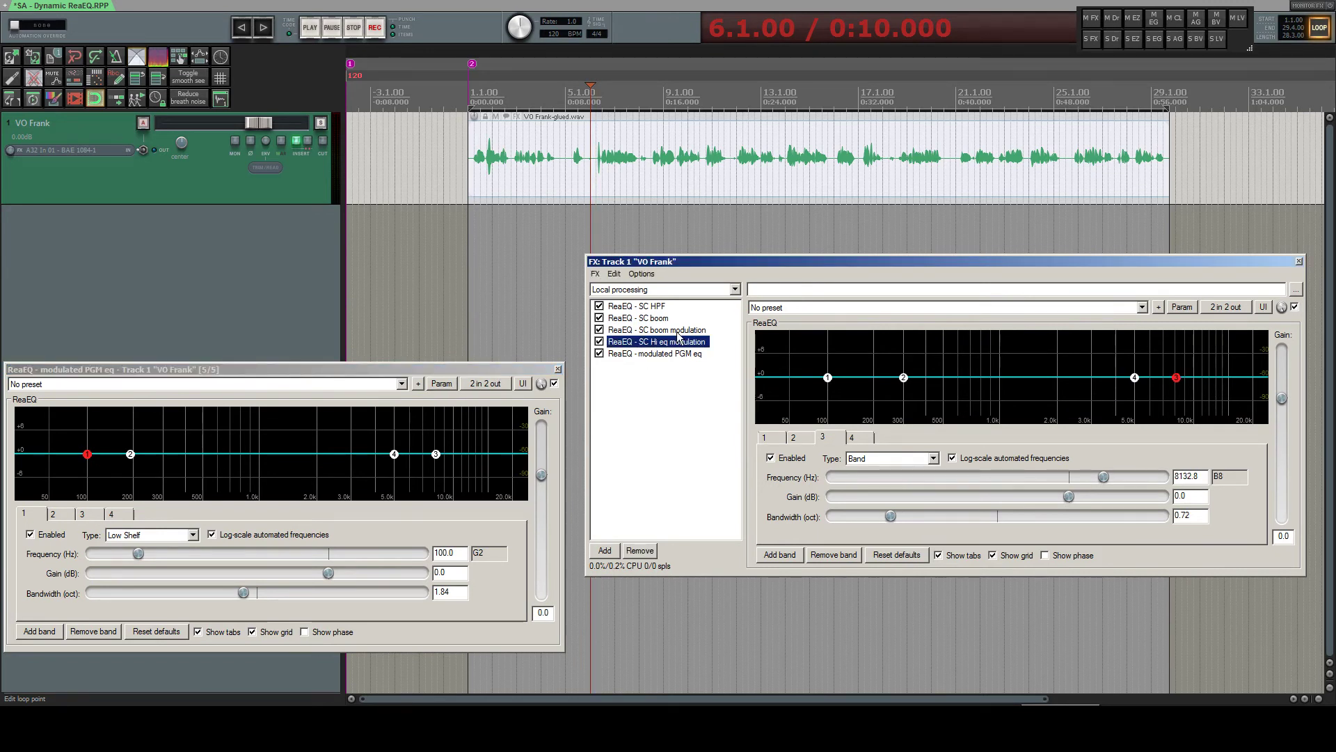
click(680, 331)
click(682, 342)
key(Up)
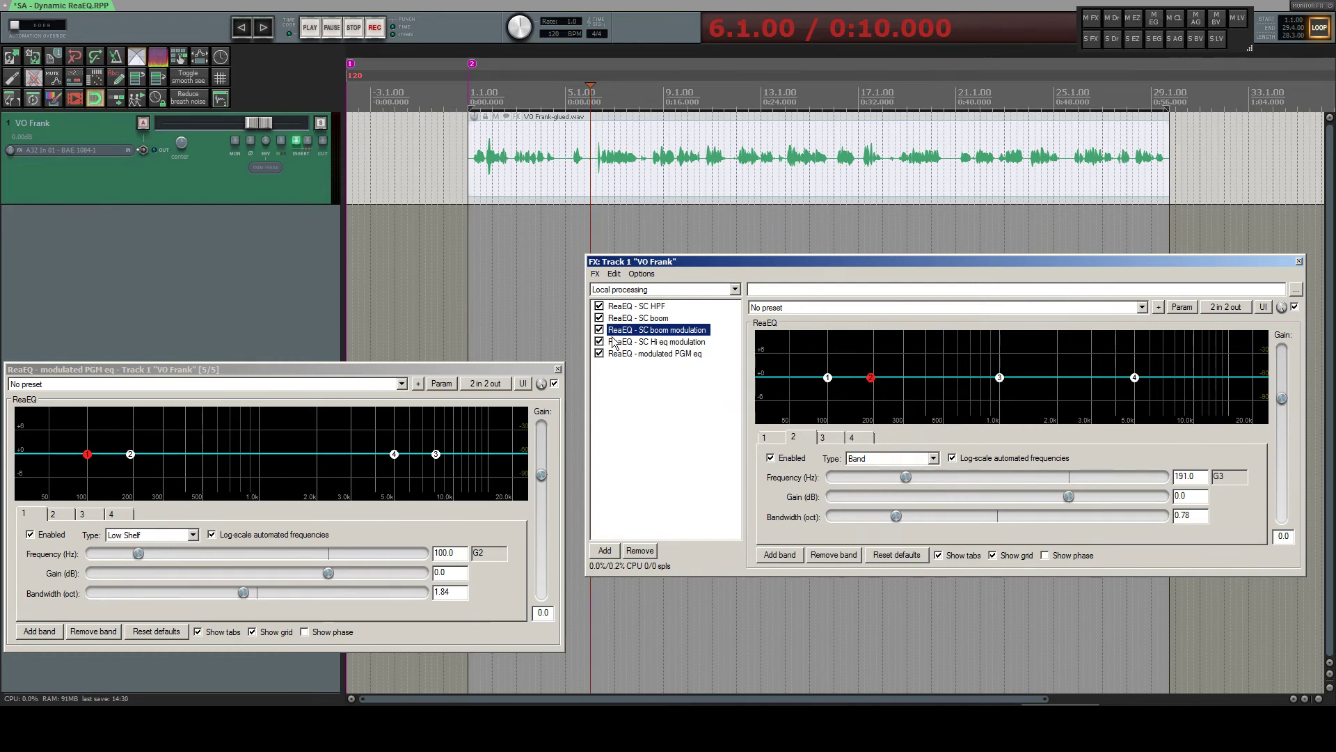
Lower SC Hi eq modulation's band 3 to 8534.2 Hz, then show SC boom modulation again.
click(678, 342)
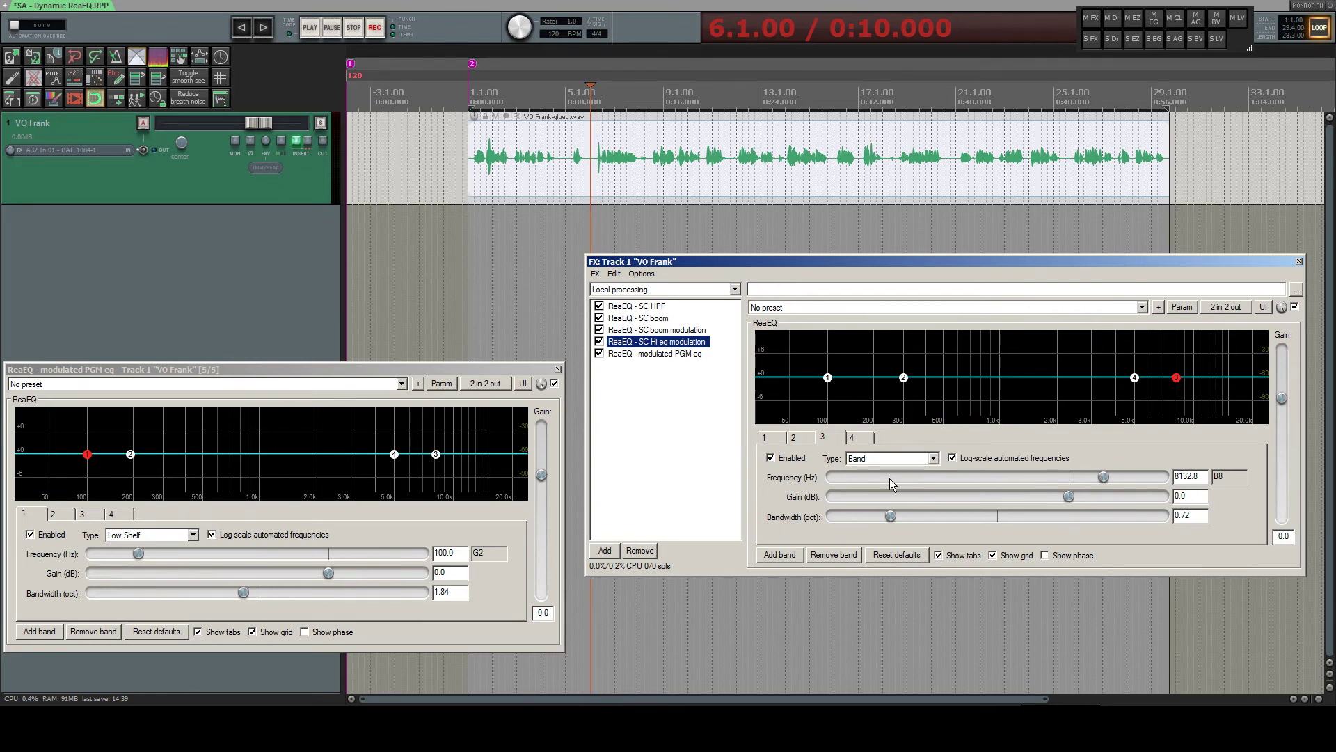
drag(1106, 482, 1096, 486)
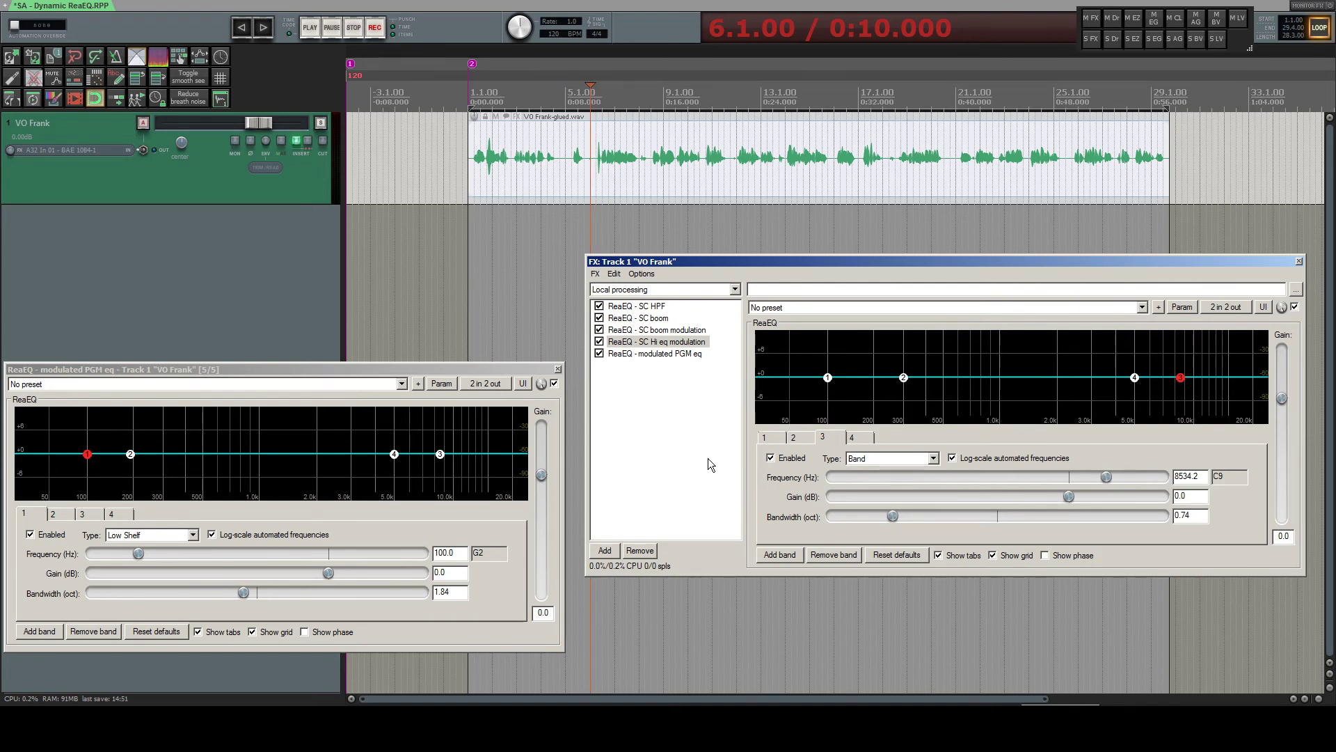
click(661, 330)
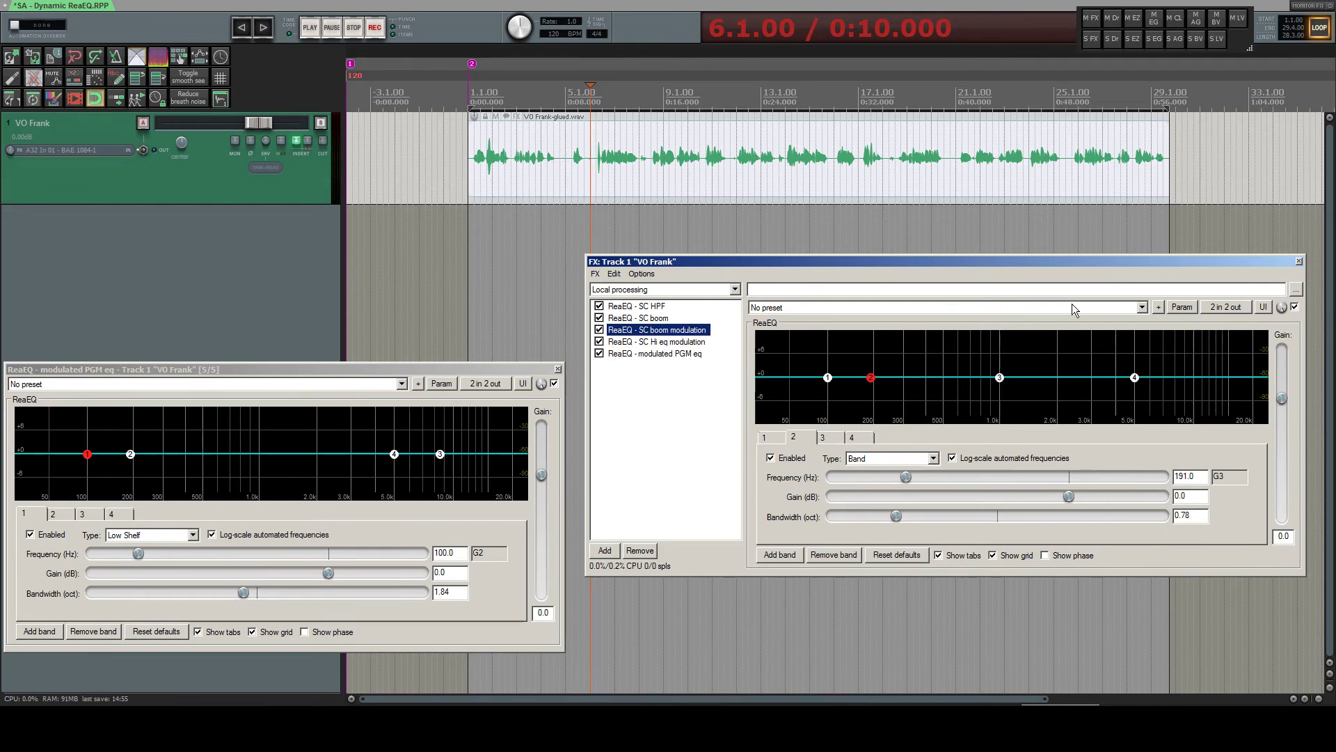
Open SC boom modulation's Gain-Band 2 parameter modulation, then SC Hi eq modulation's parameter menu.
click(1189, 311)
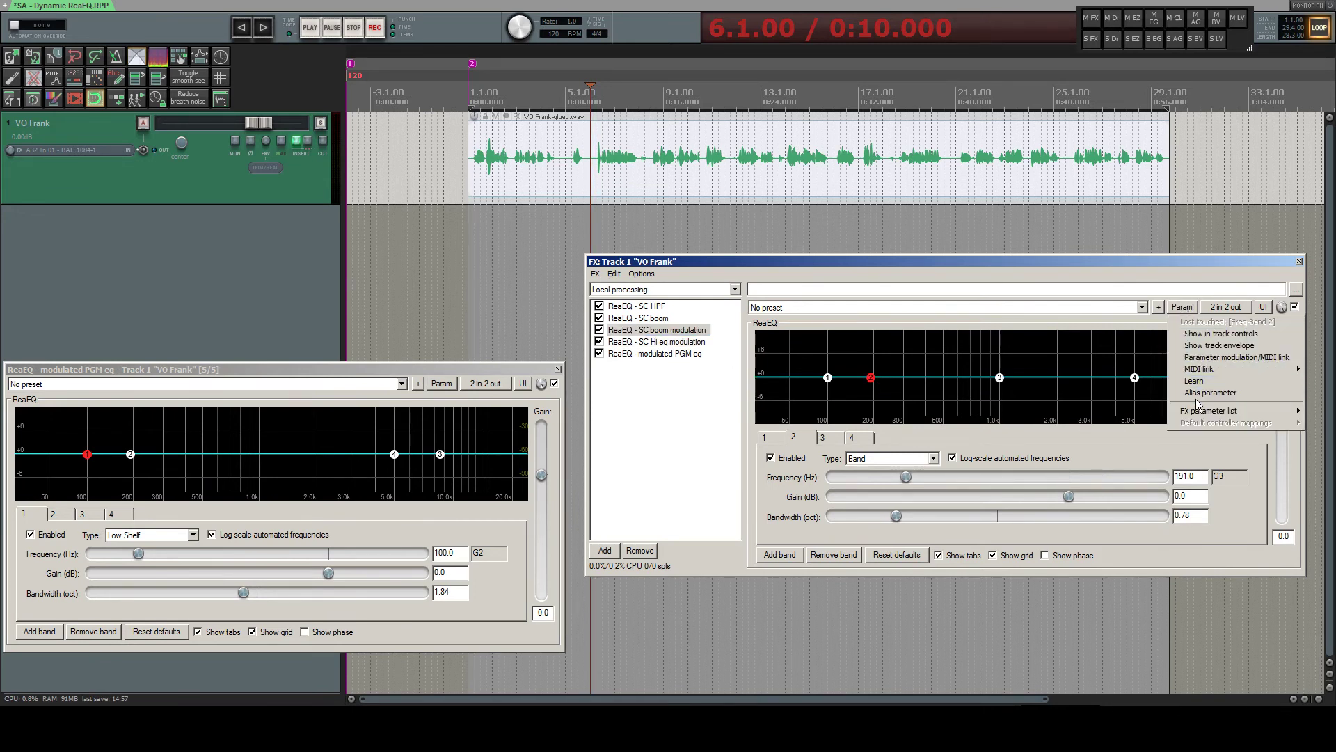
mouse_move(1202, 417)
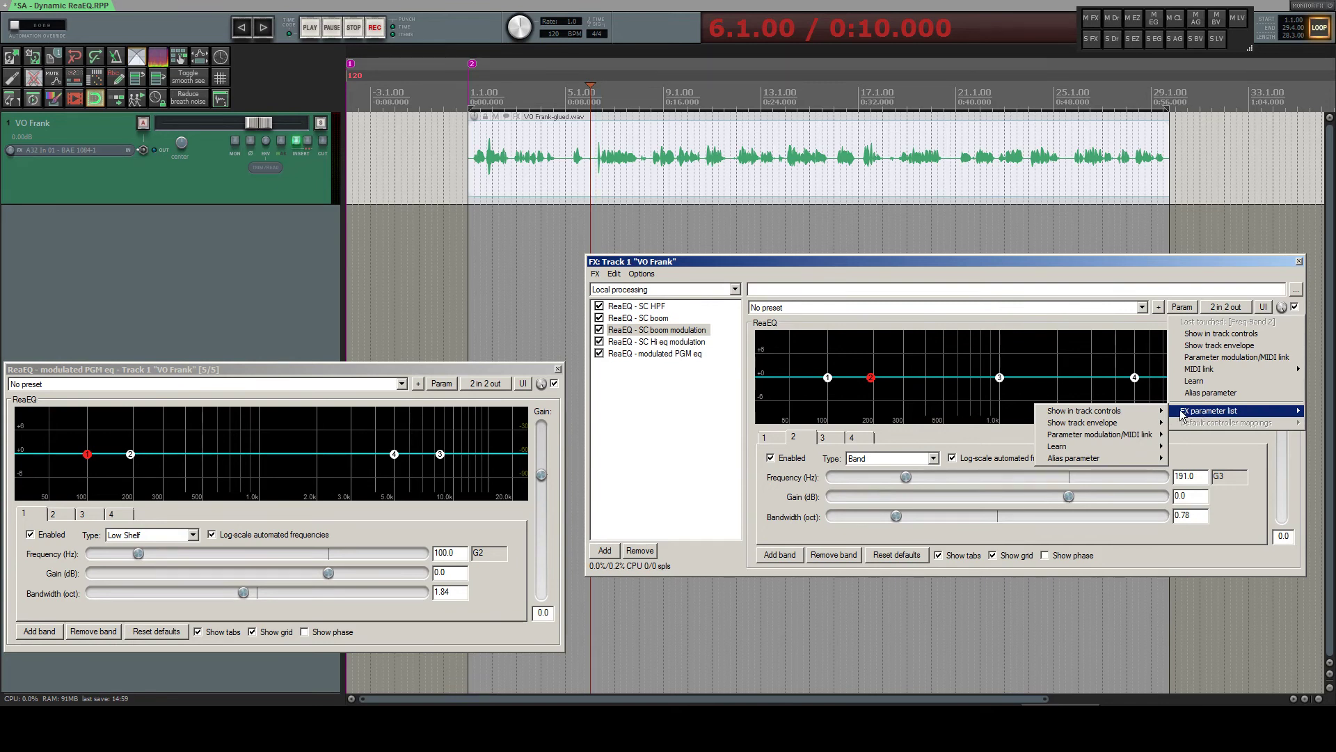
mouse_move(1129, 435)
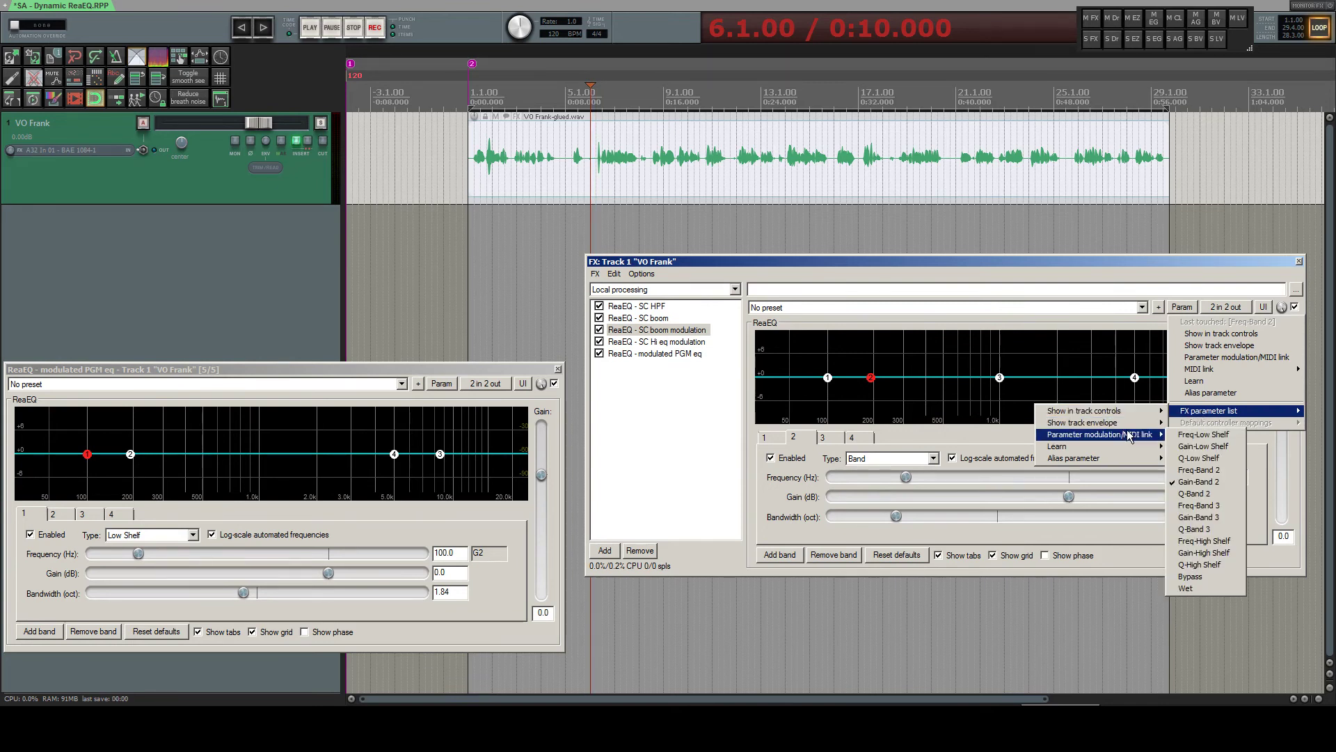
click(1198, 482)
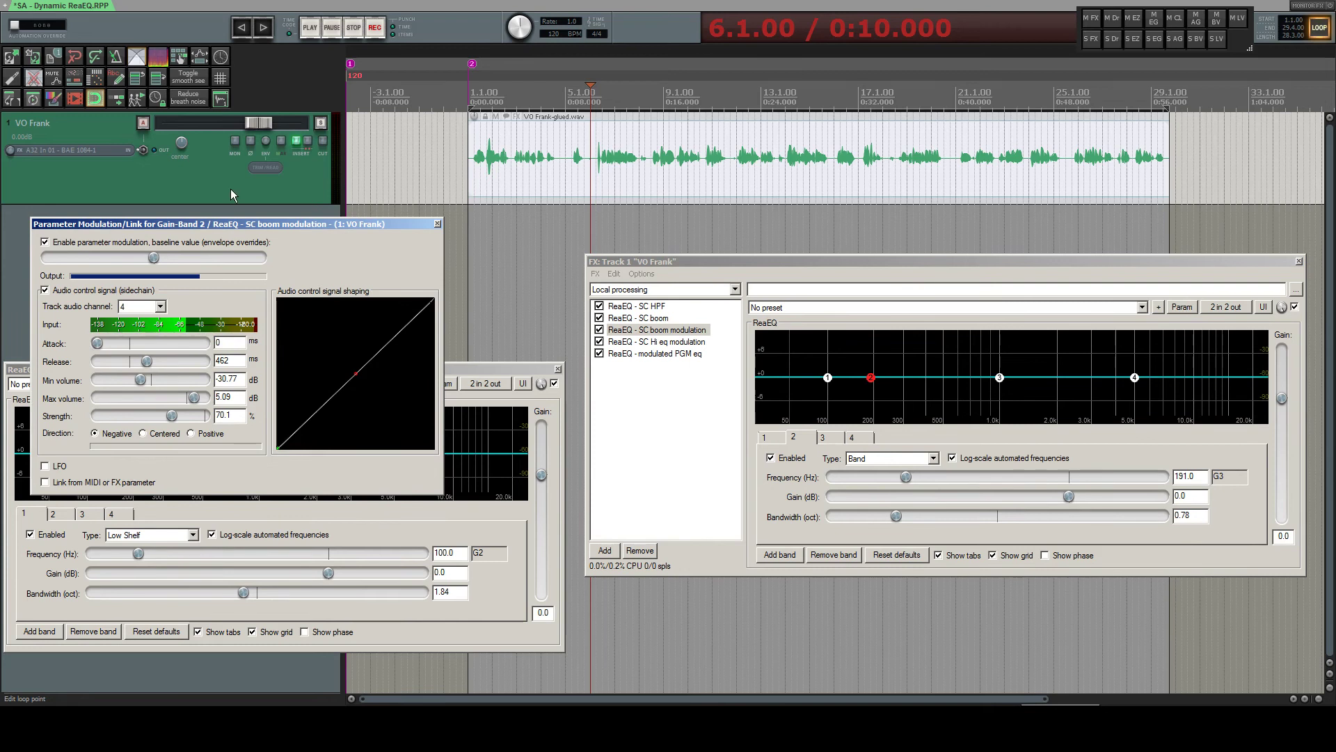
click(658, 342)
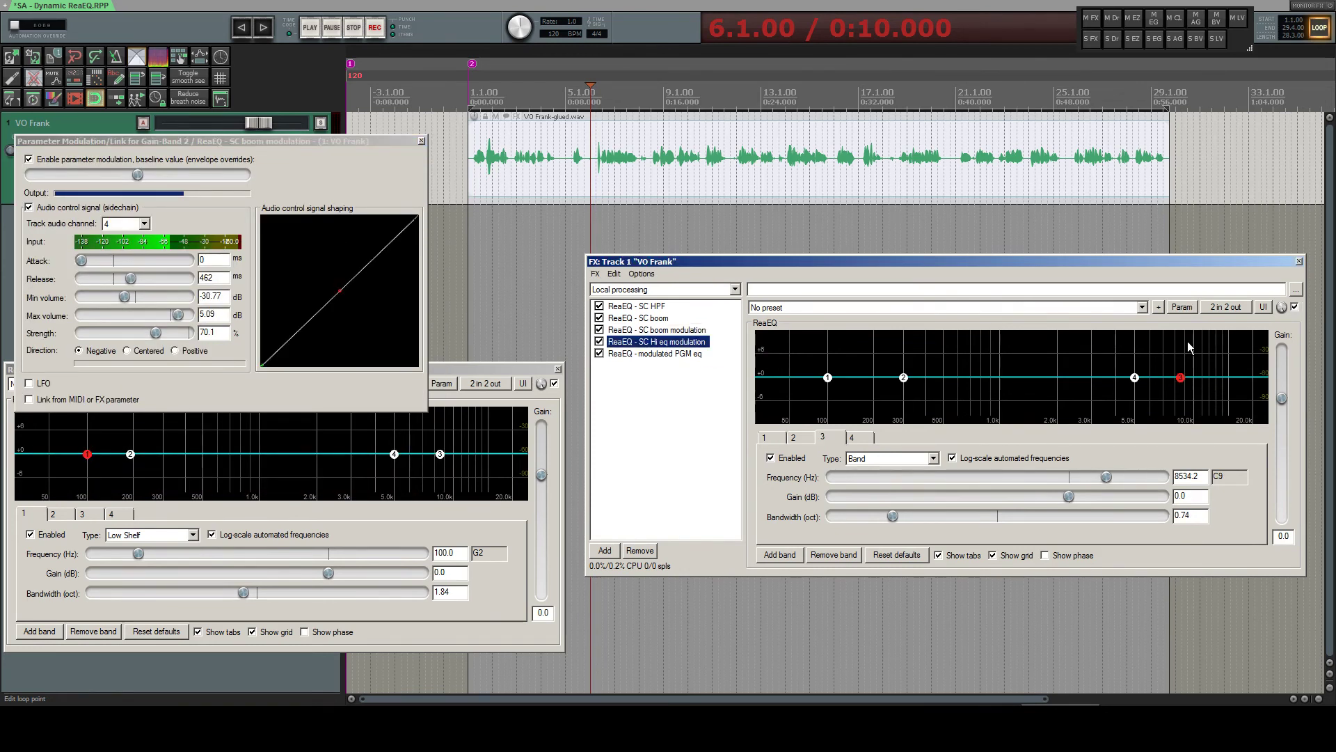
click(1196, 307)
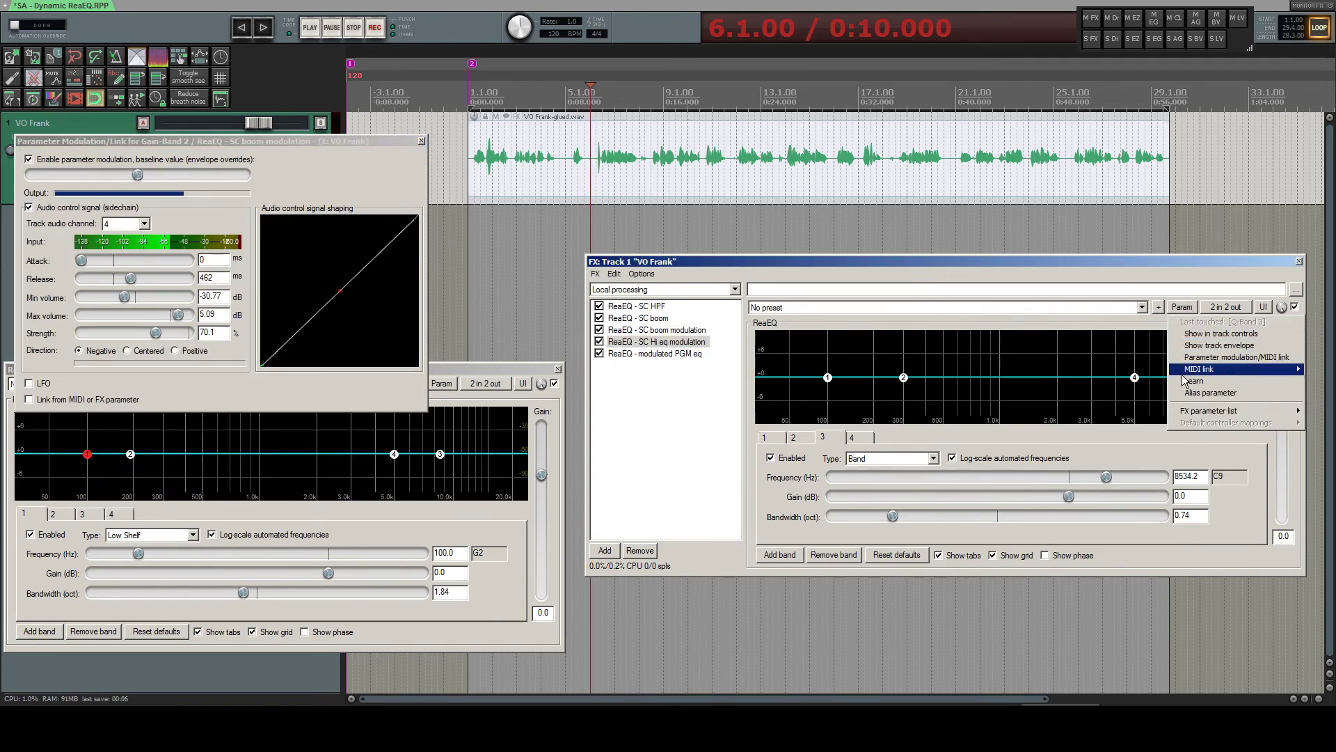
Open Gain-Band 3 parameter modulation and place it beside the Gain-Band 2 settings.
mouse_move(1187, 416)
mouse_move(1139, 438)
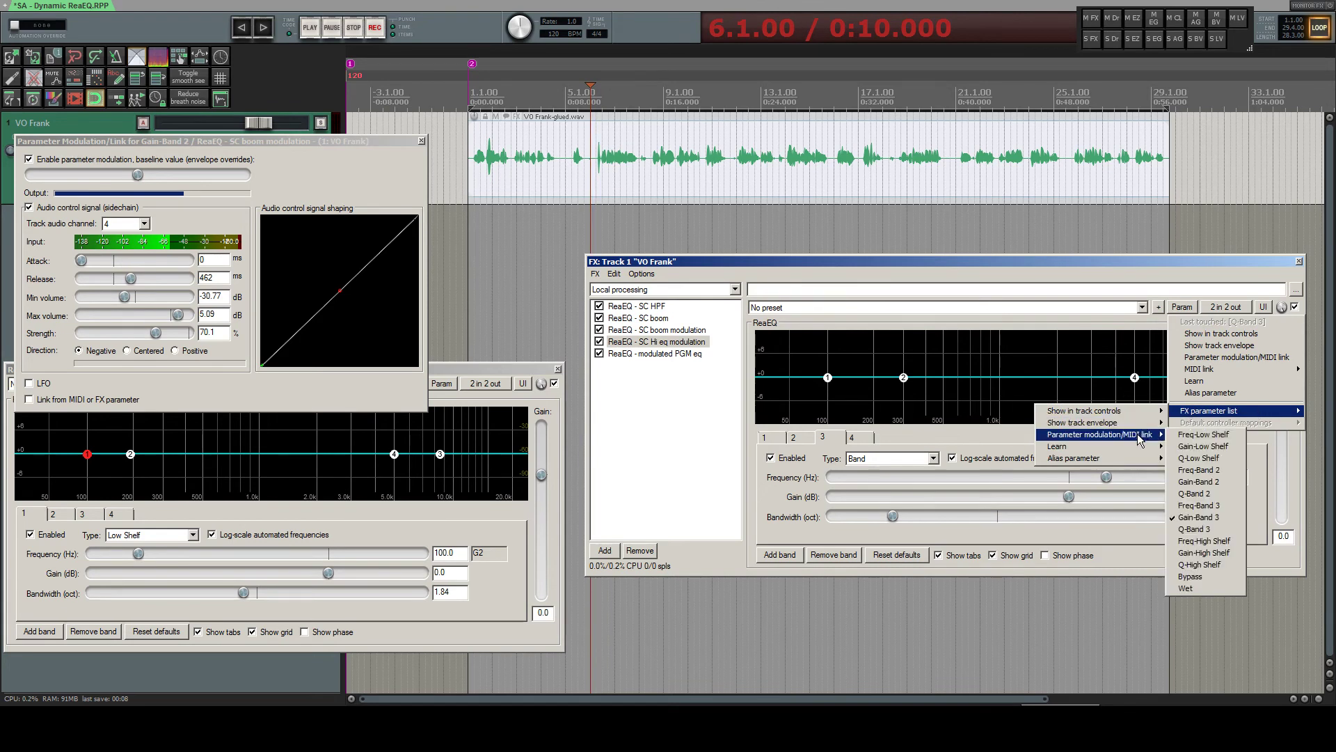
click(1195, 518)
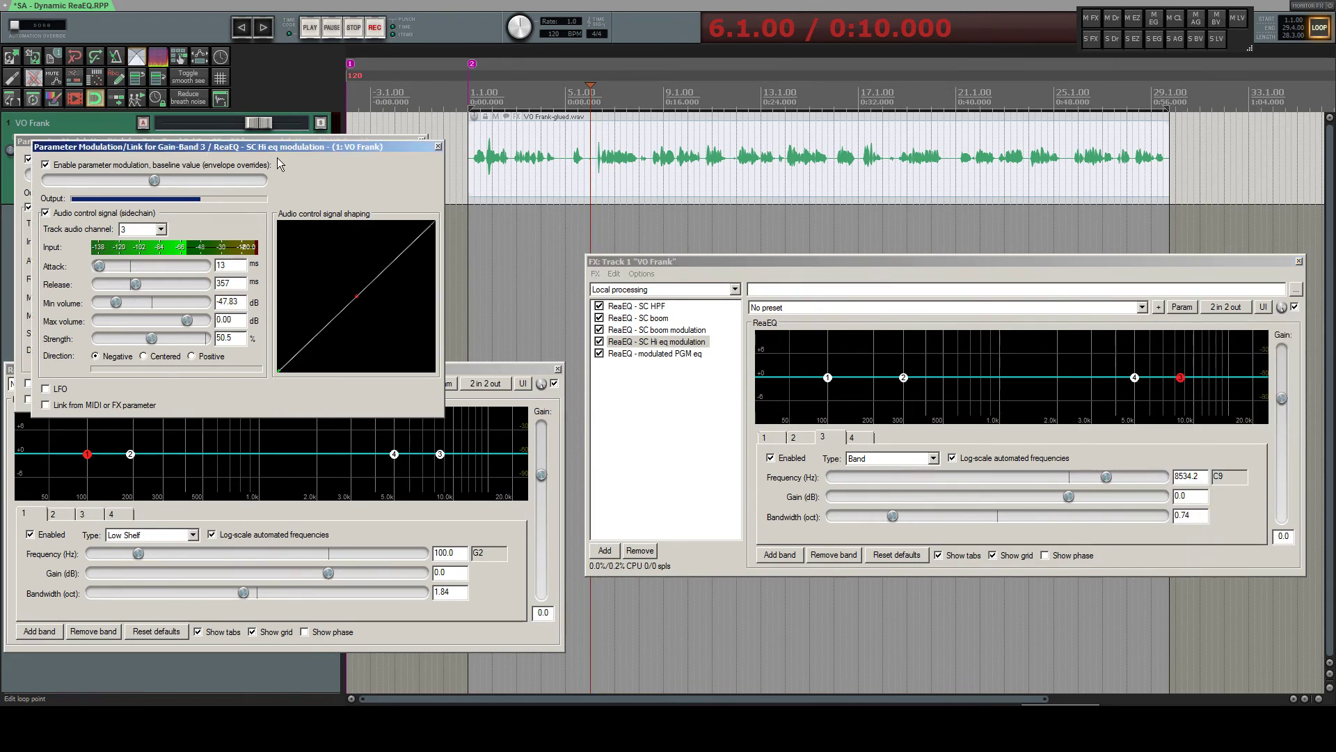
drag(274, 147, 301, 362)
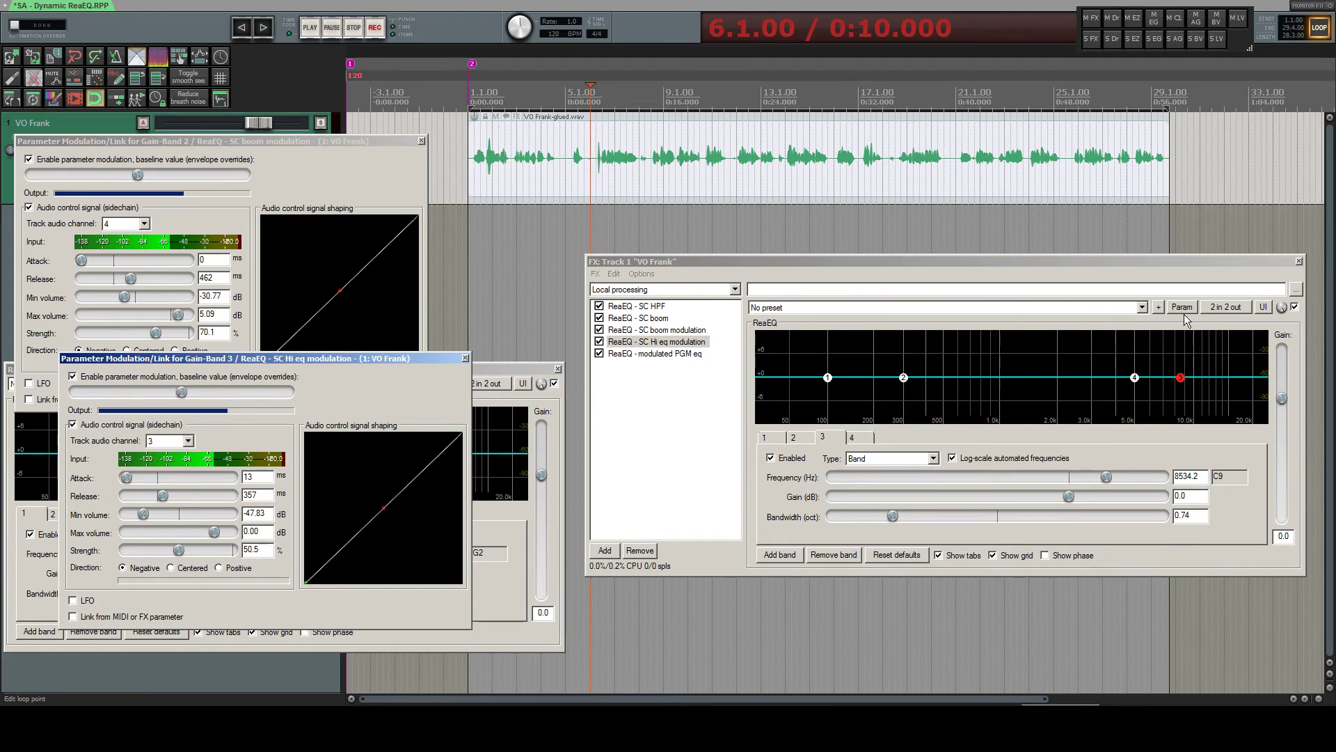
Play the voice-over and set Gain-Band 3's minimum volume to -48.34 dB.
key(space)
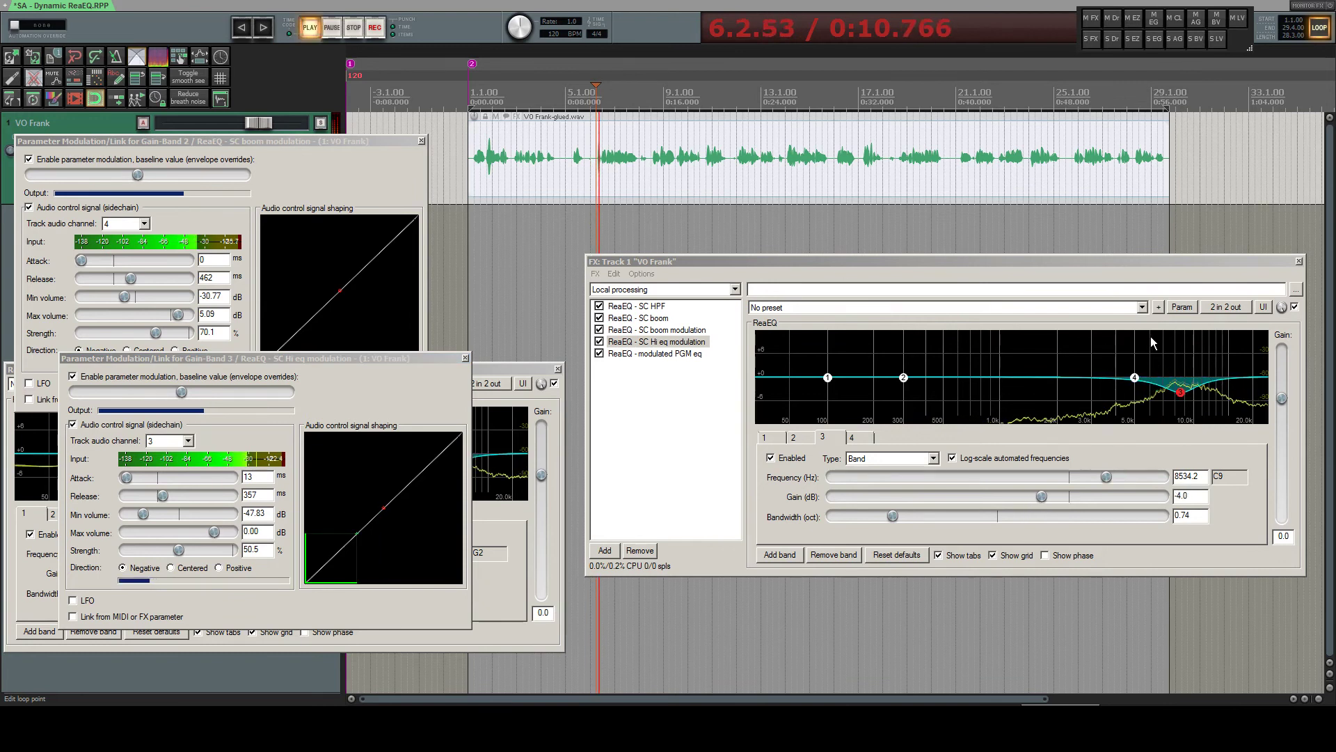
drag(139, 515, 187, 516)
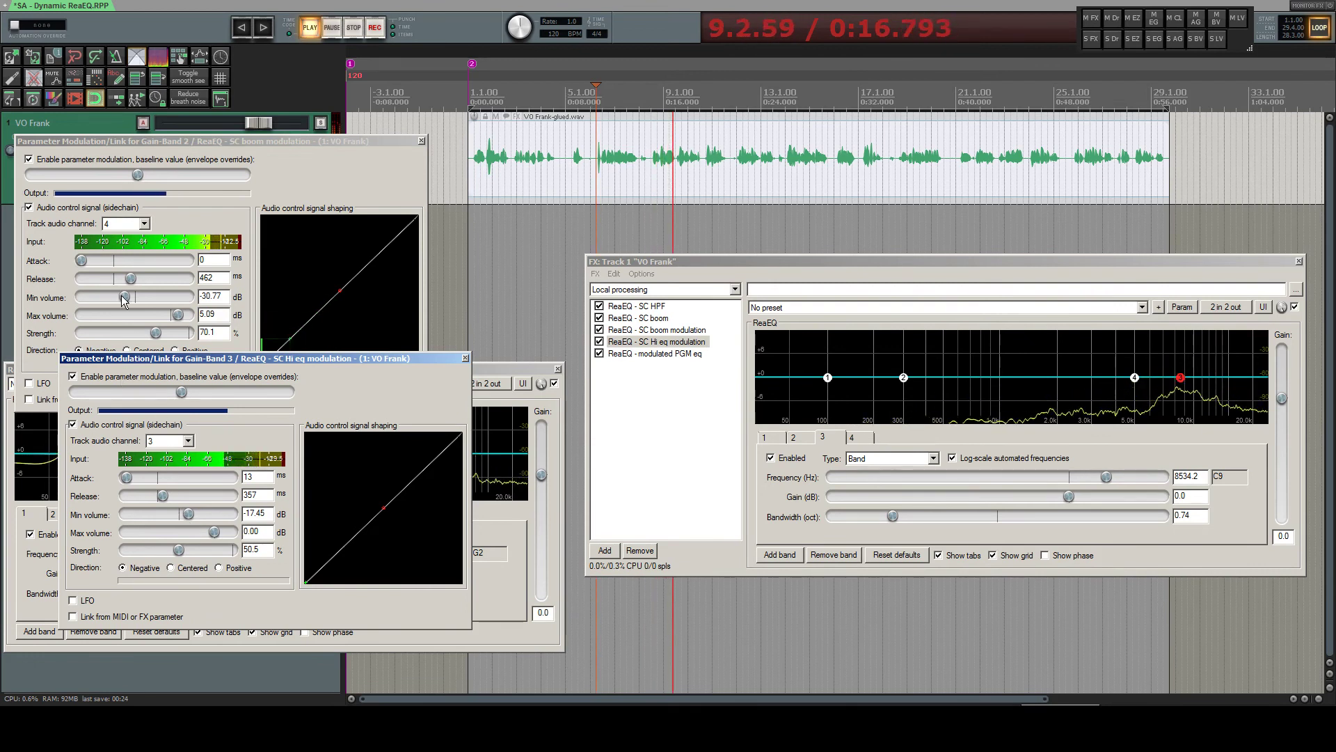
drag(124, 298, 171, 299)
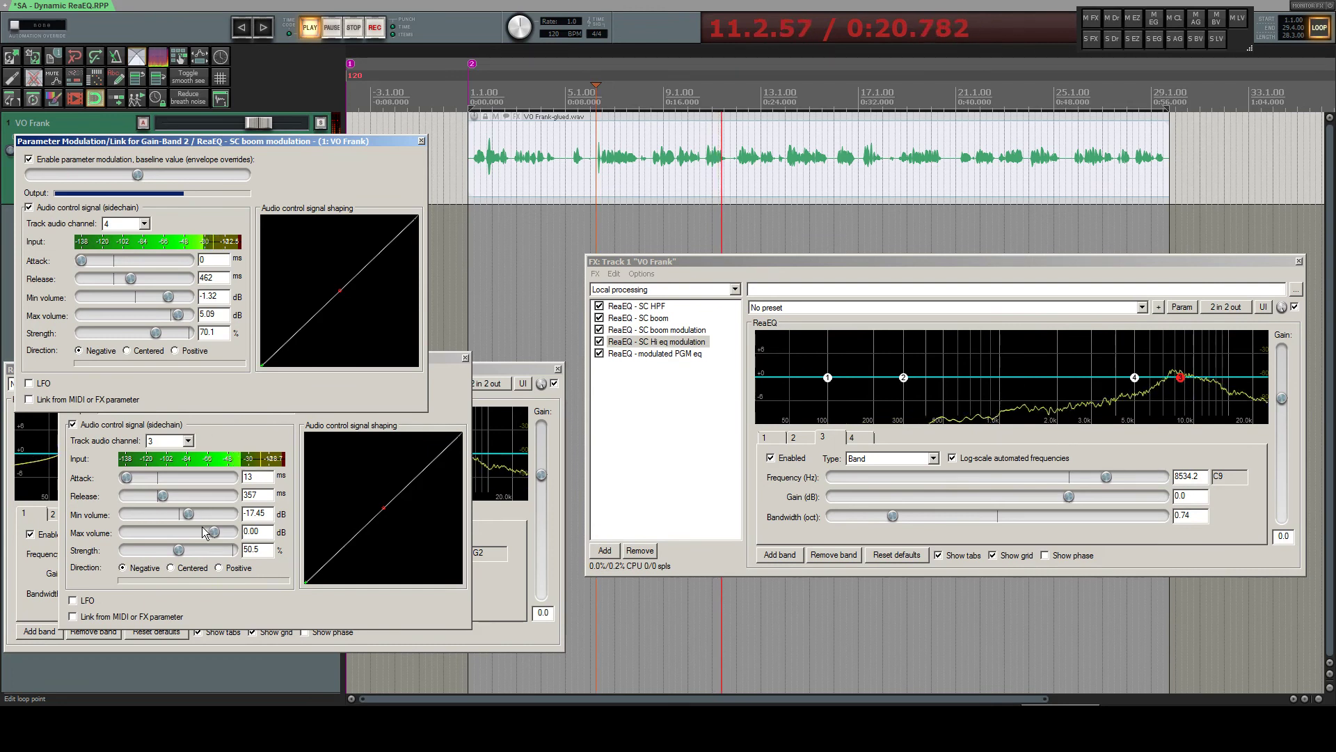
drag(188, 510, 144, 519)
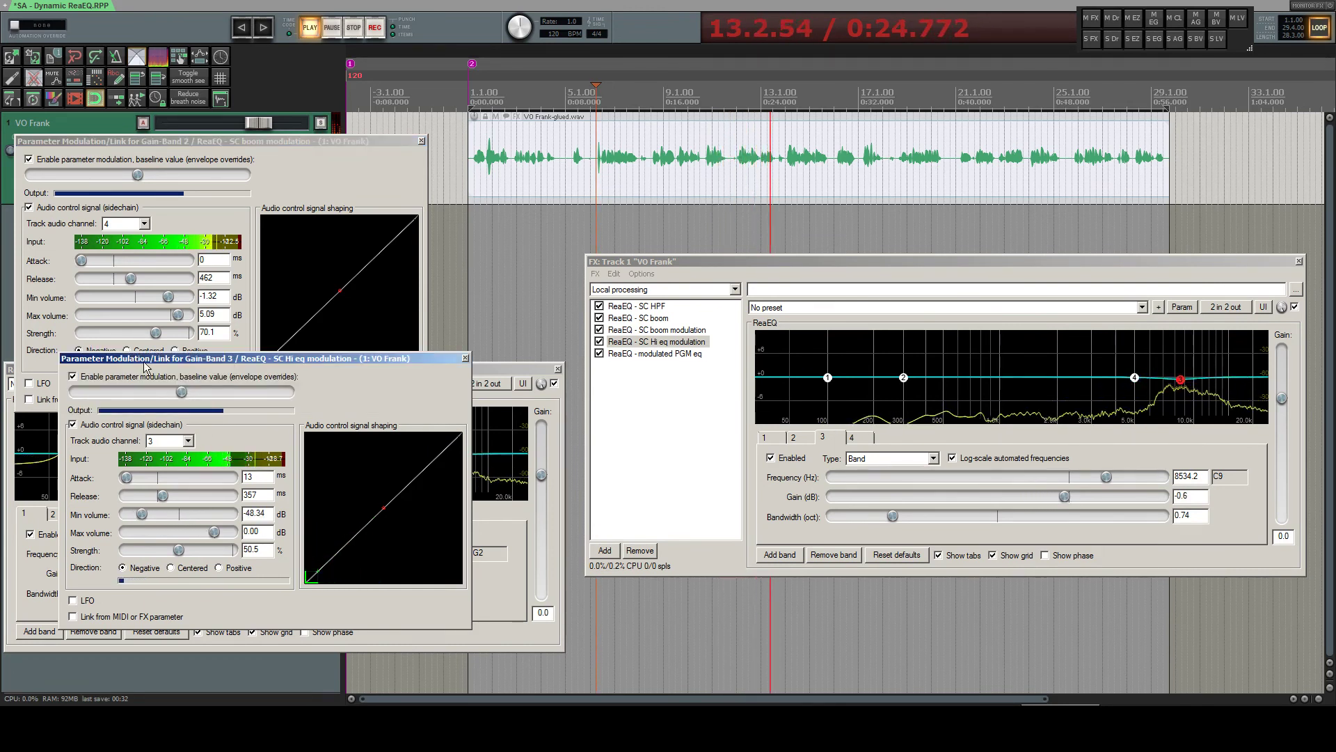
drag(168, 298, 114, 310)
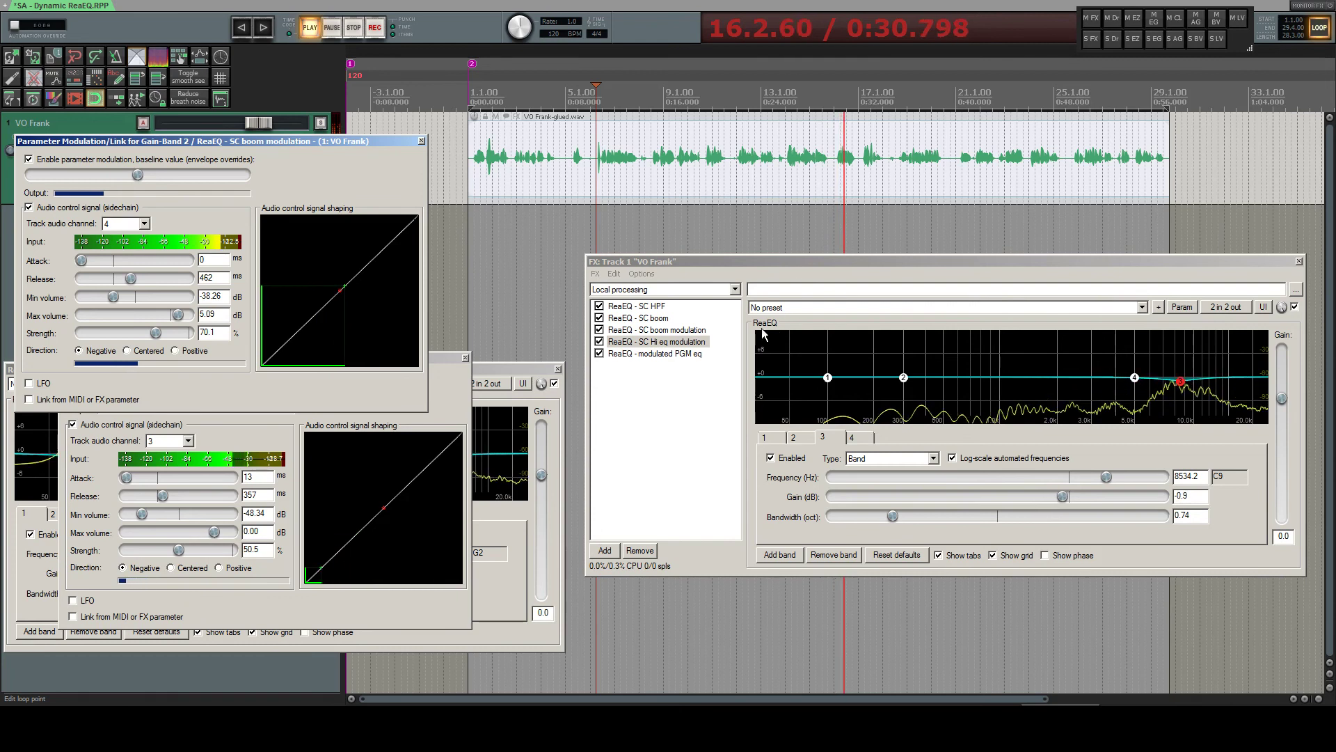
Set Gain-Band 2's minimum volume to -23.78 dB and widen SC boom band 2 to 2.69 octaves.
click(667, 330)
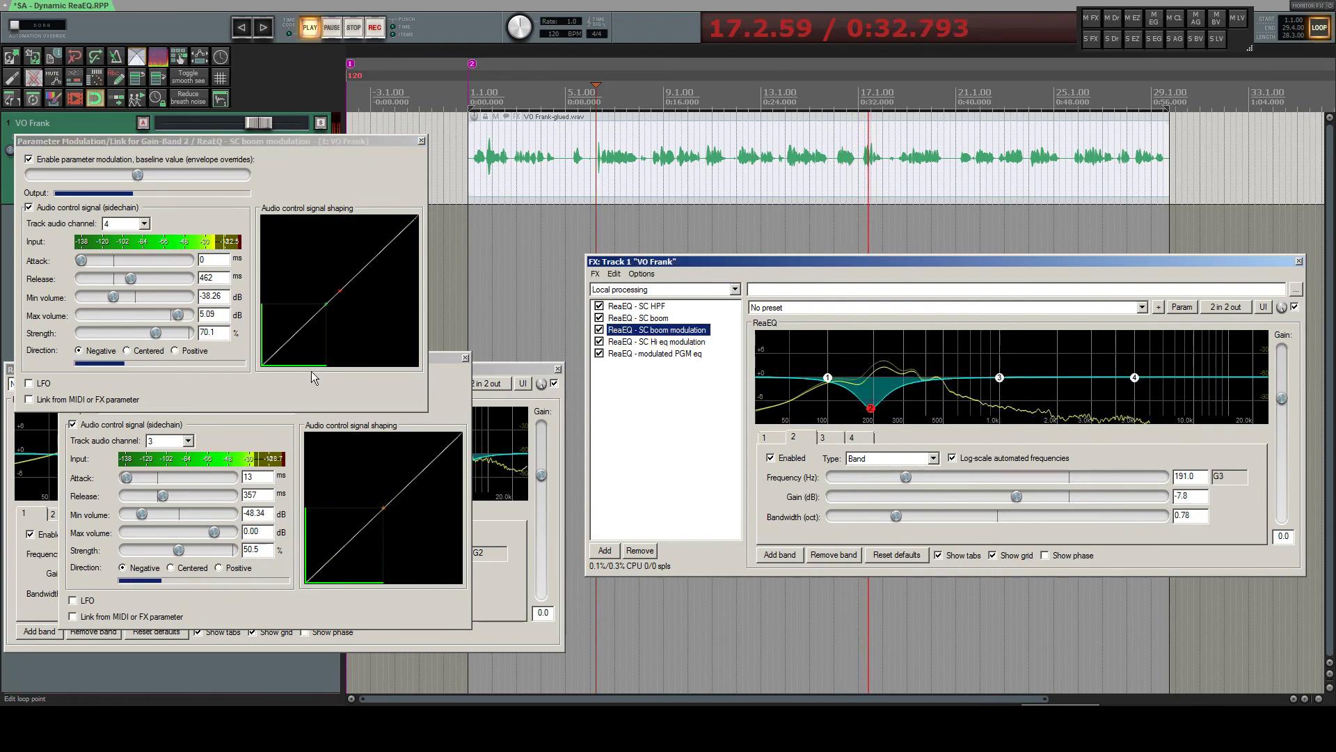
drag(108, 301, 134, 298)
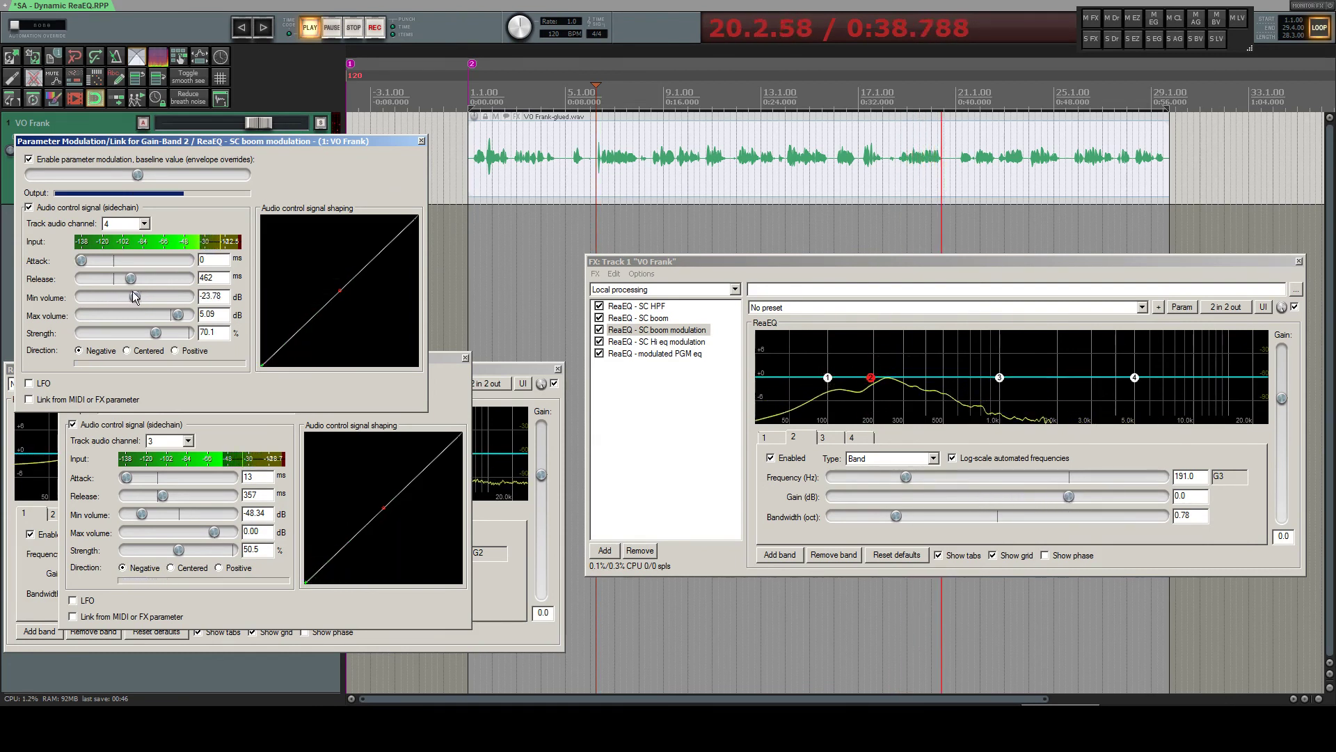
drag(896, 516, 1064, 532)
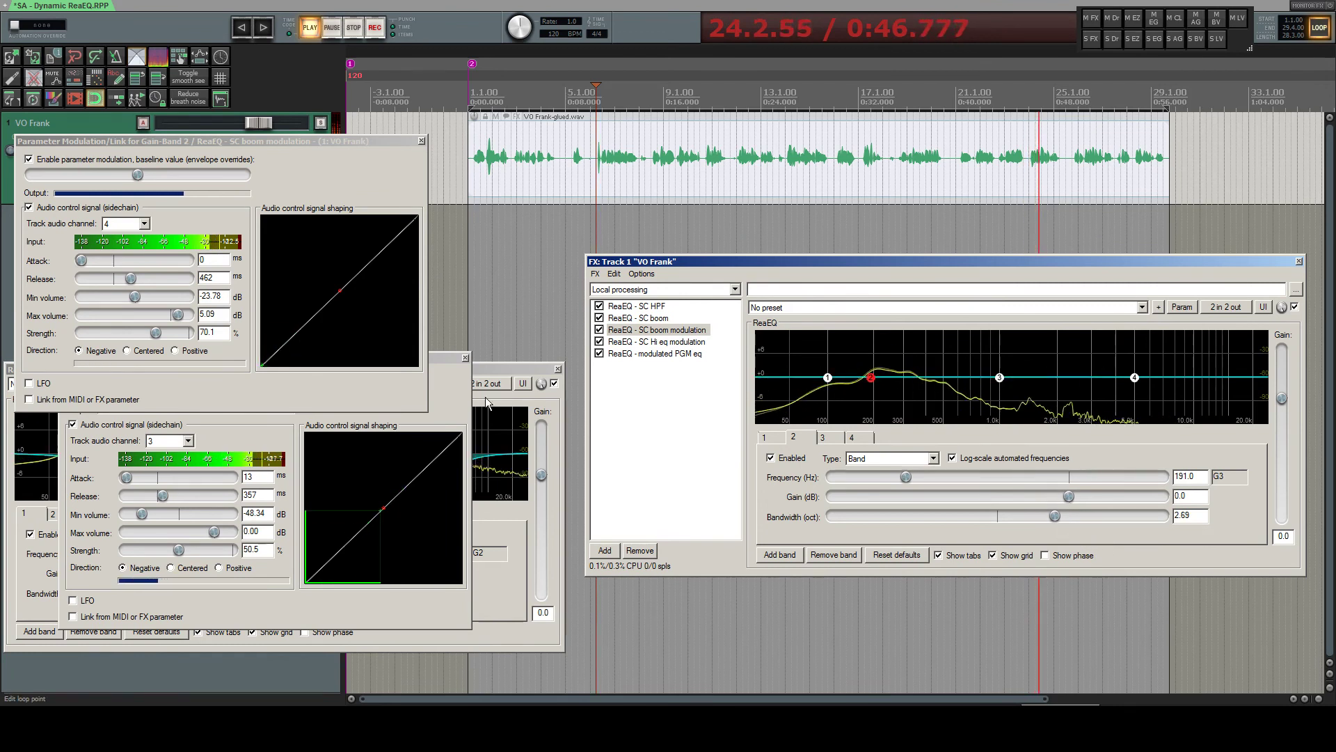
Close the Gain-Band 2 and 3 modulation windows and the floating PGM eq, showing modulated PGM eq in the chain.
click(421, 141)
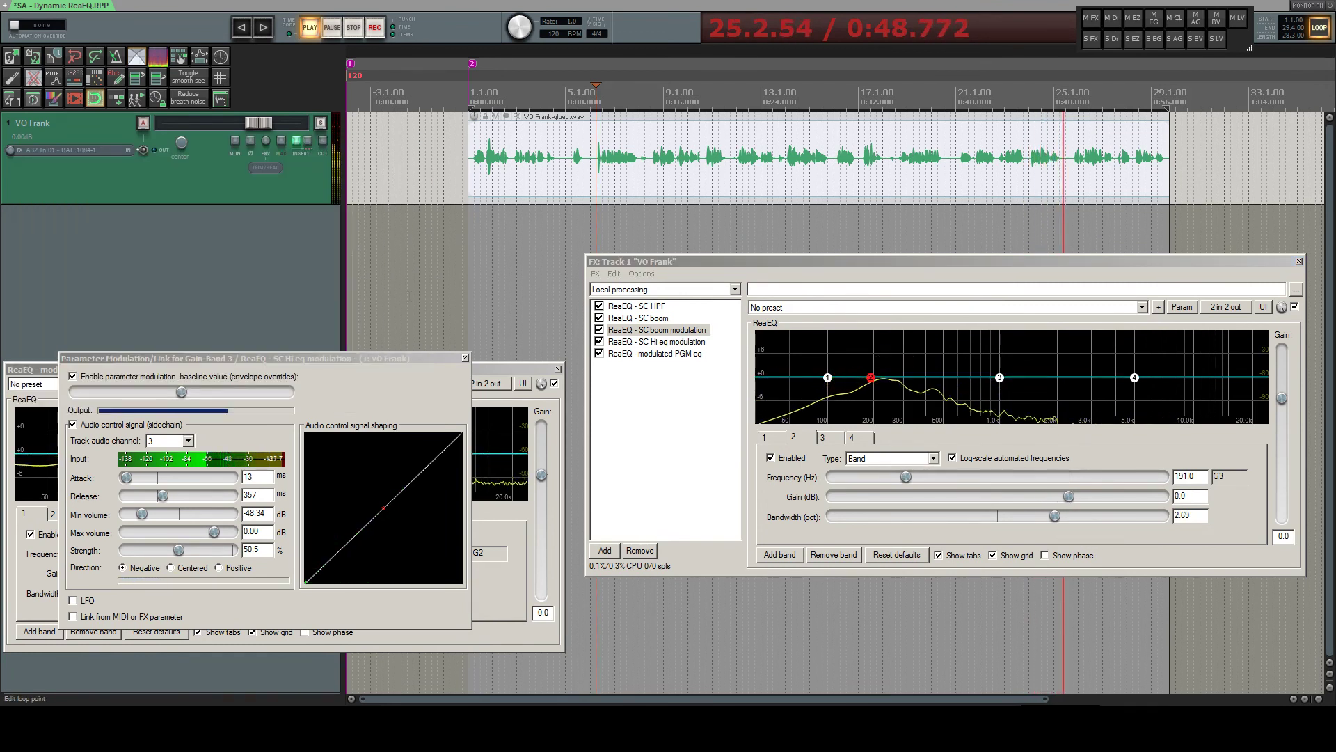
click(465, 357)
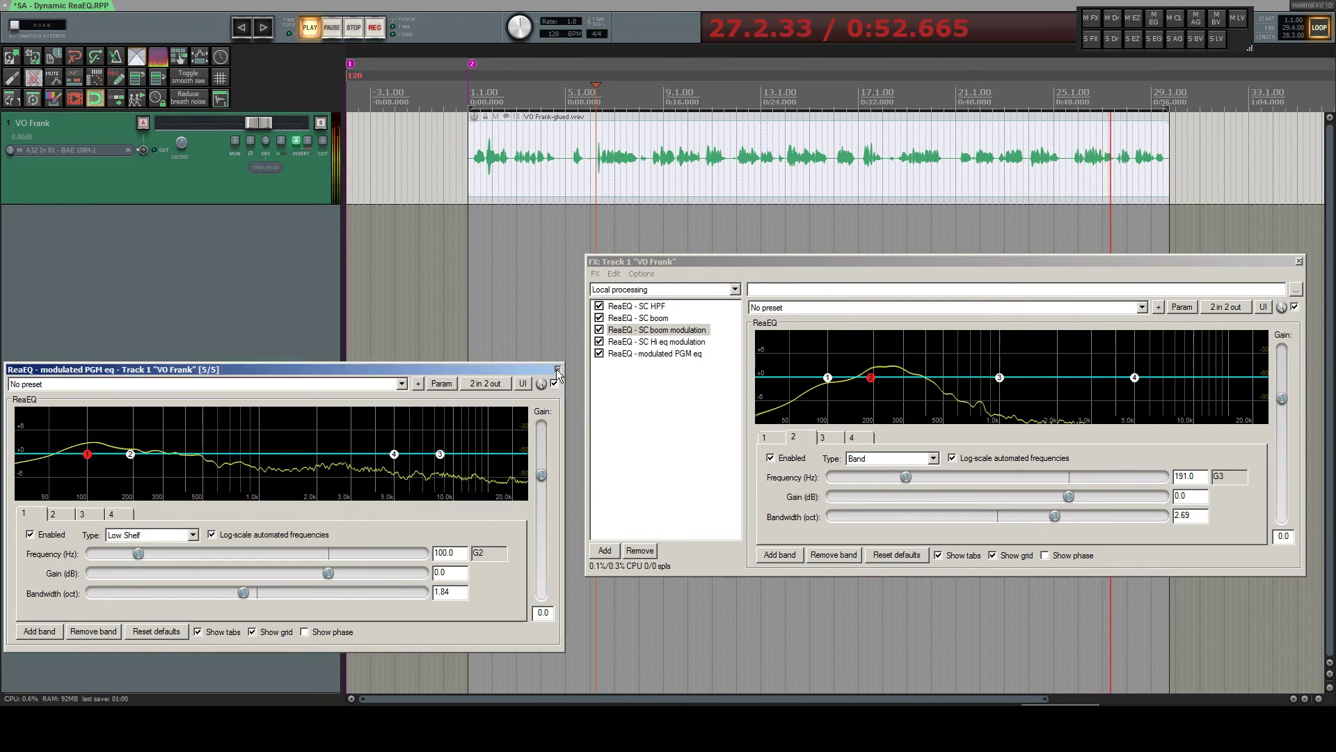
click(558, 370)
click(649, 356)
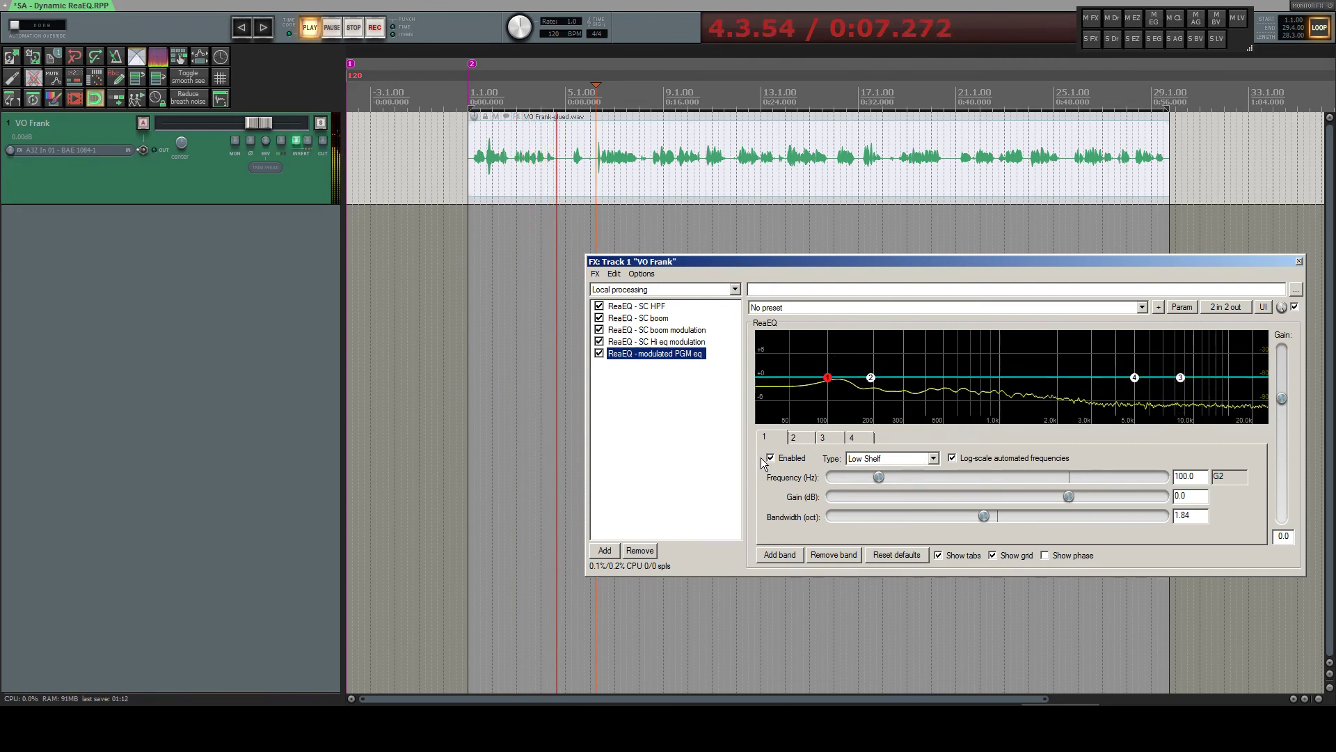
Check the phase curve with the FX window enlarged, stop playback at 0:10.500, then hide phase again.
click(1048, 557)
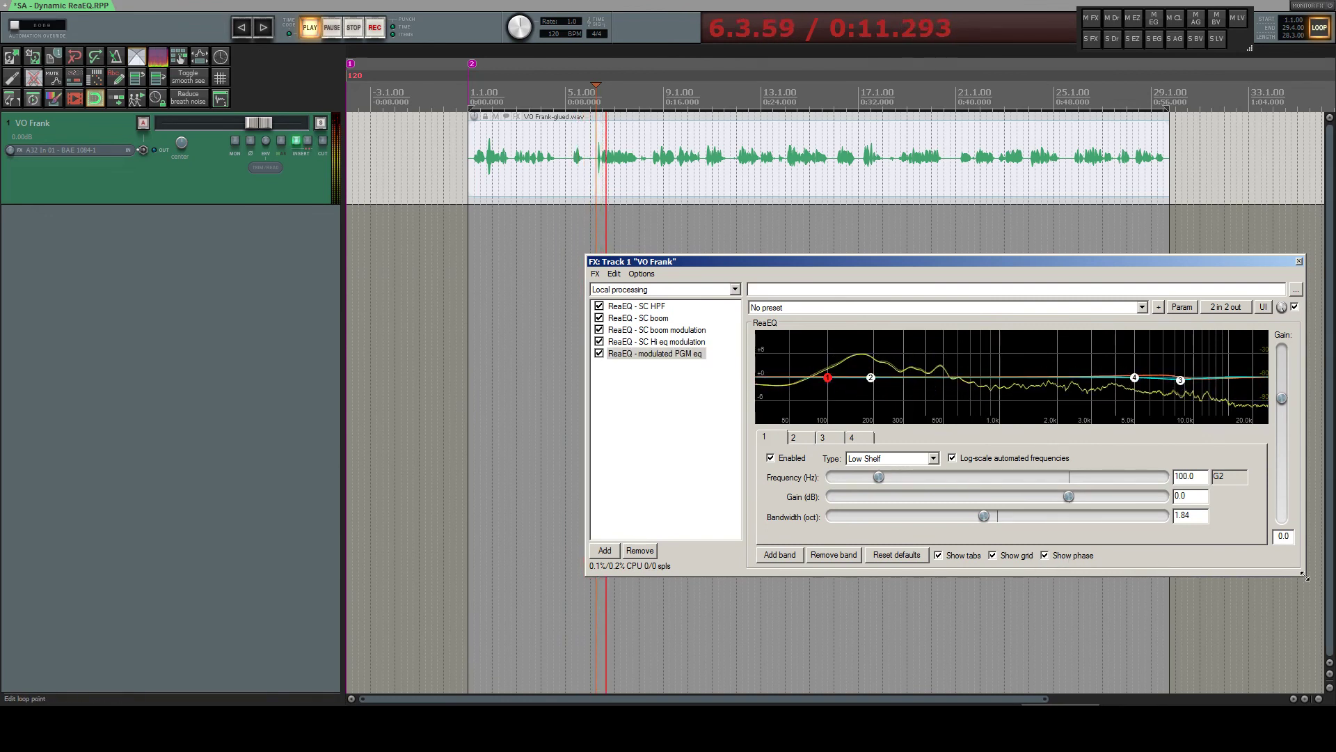
drag(1293, 556, 1244, 669)
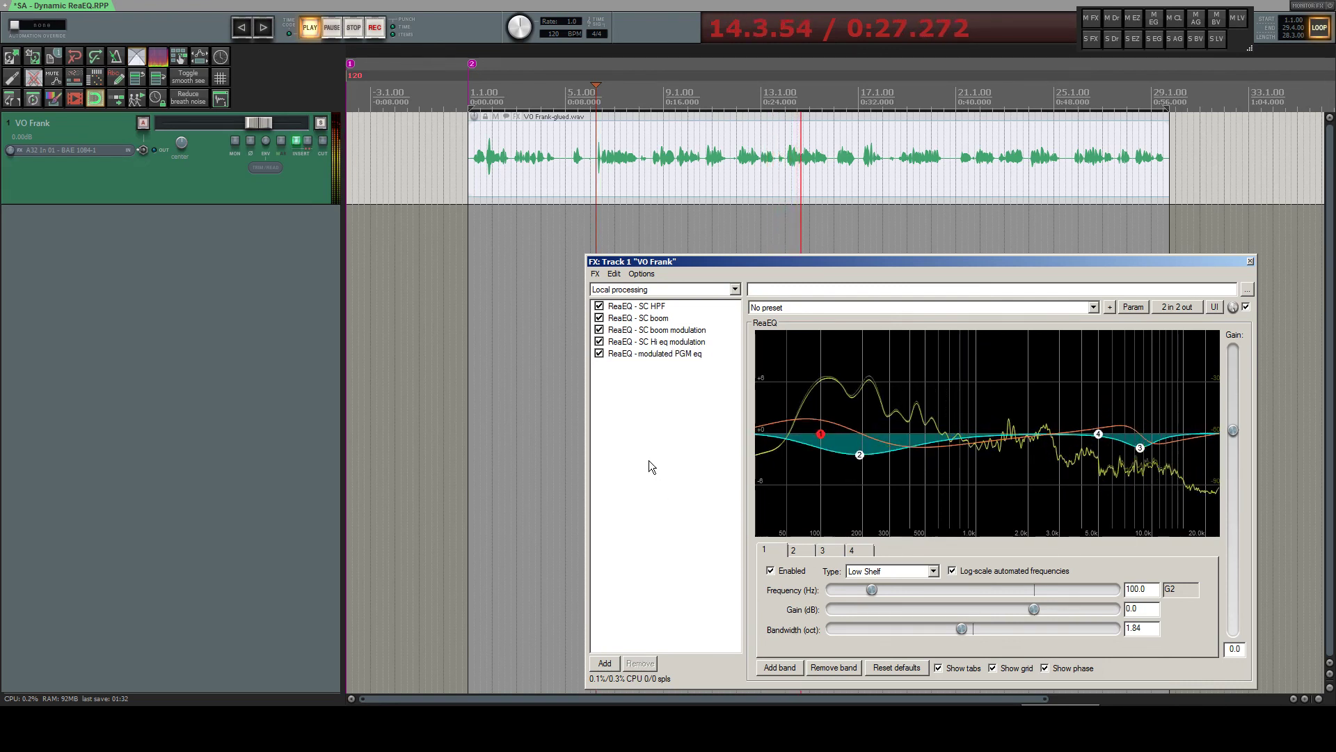
key(space)
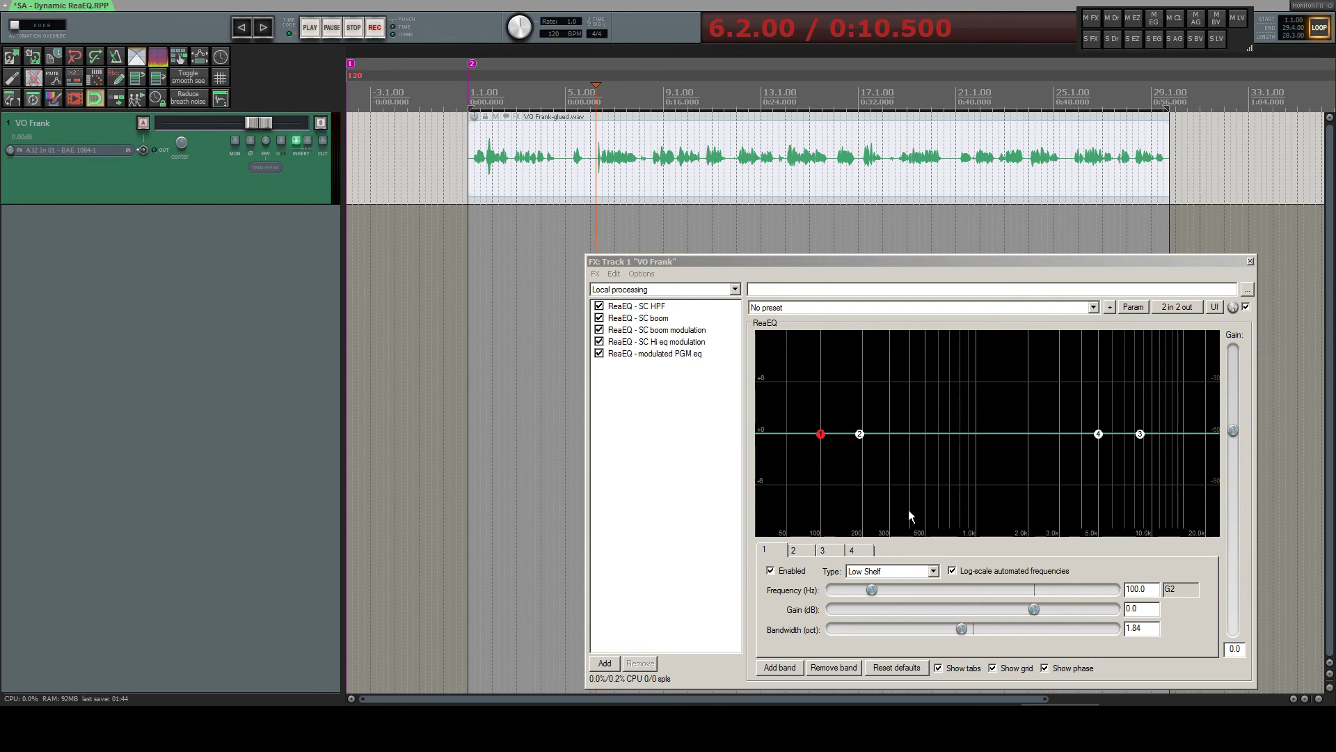
click(1045, 668)
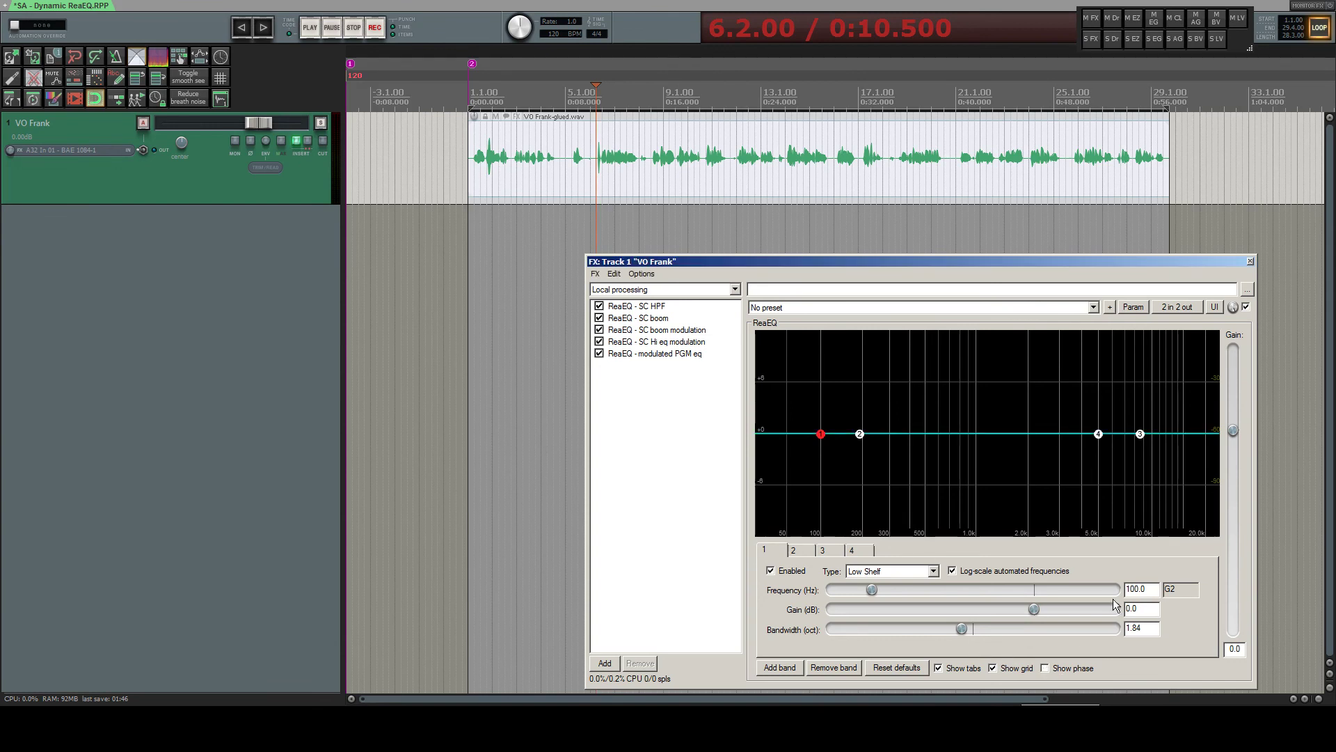